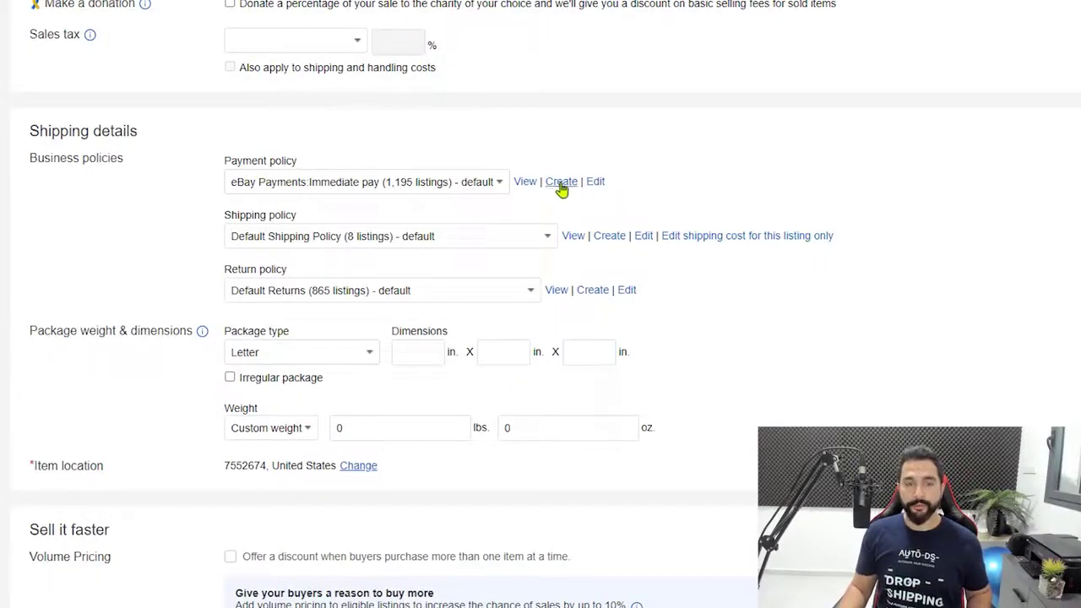
Step: Start a new payment policy named "Payment Policy - Managed" and close it without saving
{"action": "left_click", "coordinate": [562, 182]}
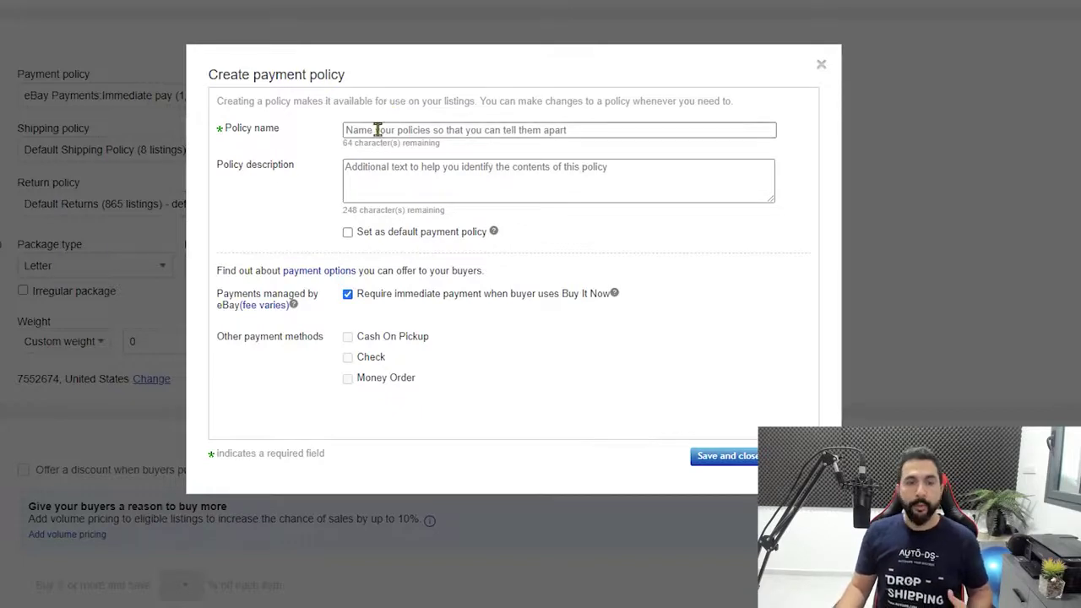
{"action": "left_click", "coordinate": [377, 130]}
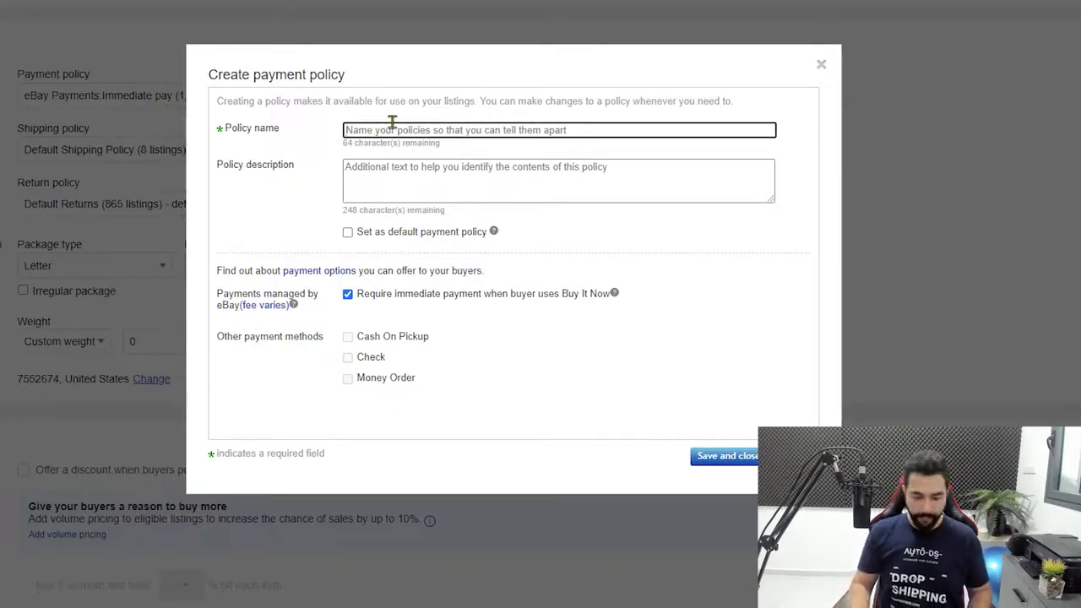
{"action": "type", "text": "Payment Polic"}
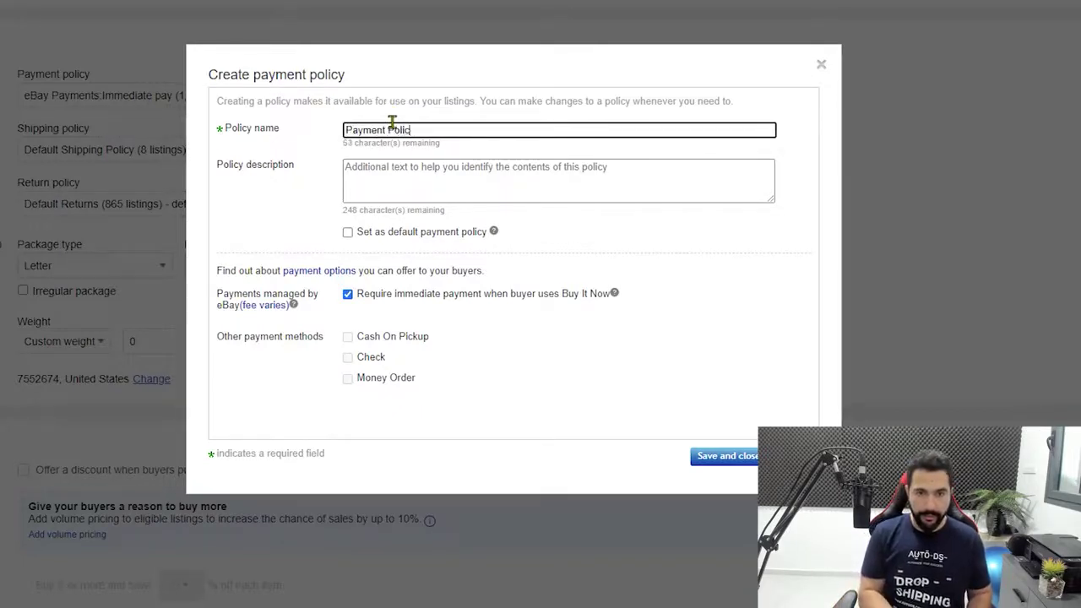
{"action": "type", "text": "y - Managed"}
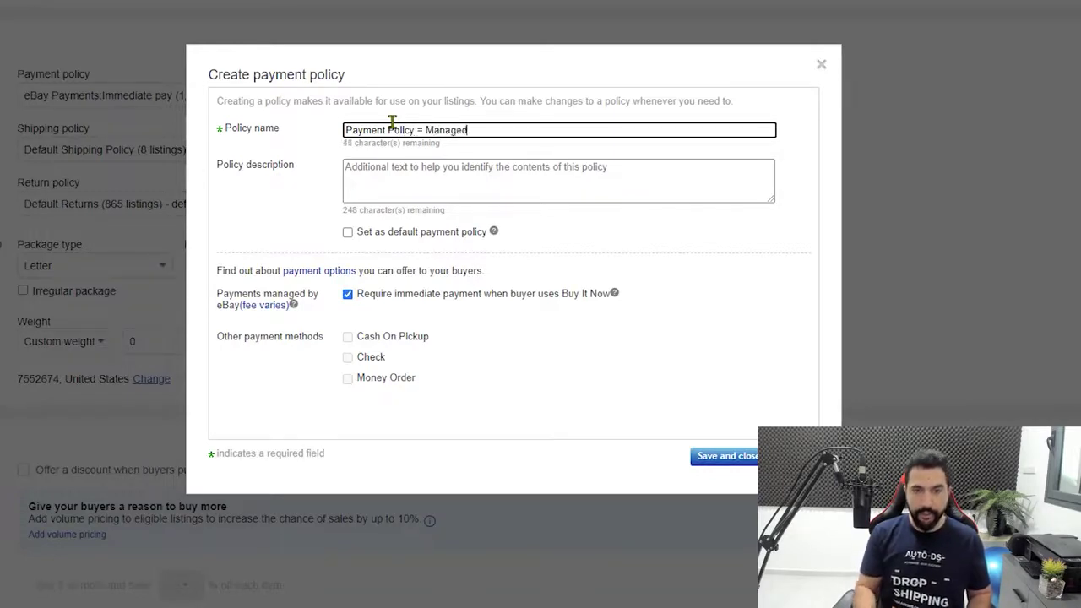
{"action": "key", "text": "ctrl+Left"}
{"action": "key", "text": "Left"}
{"action": "key", "text": "shift+Left"}
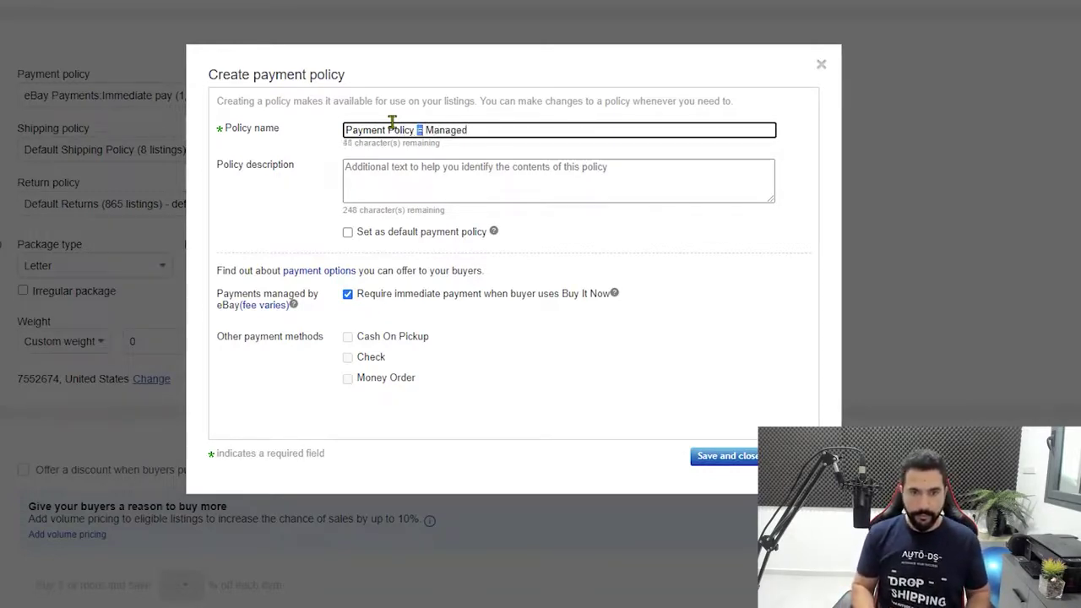
{"action": "type", "text": "-"}
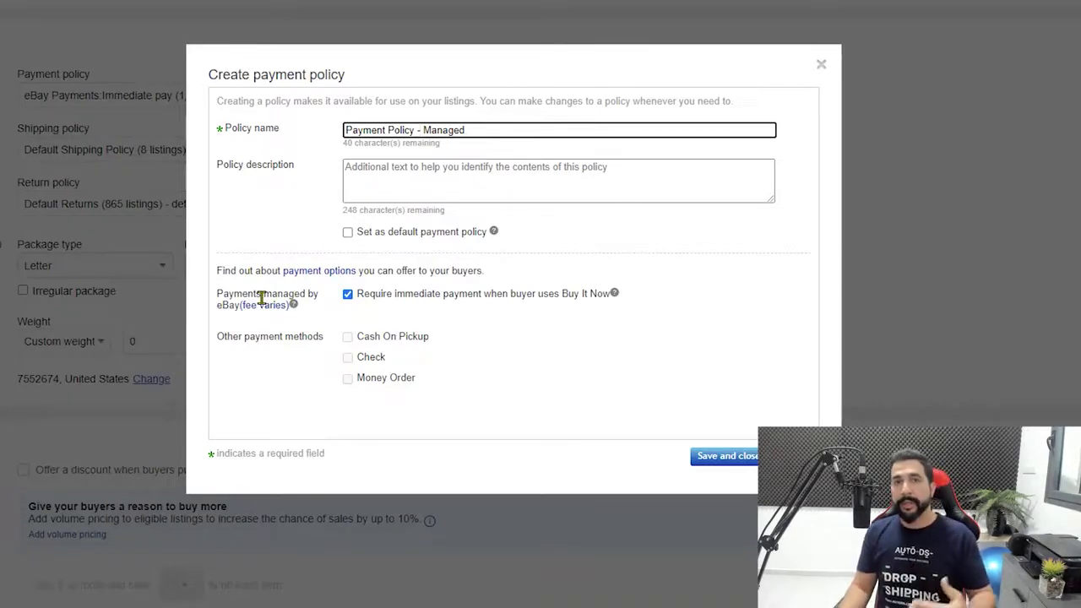
{"action": "left_click", "coordinate": [821, 66]}
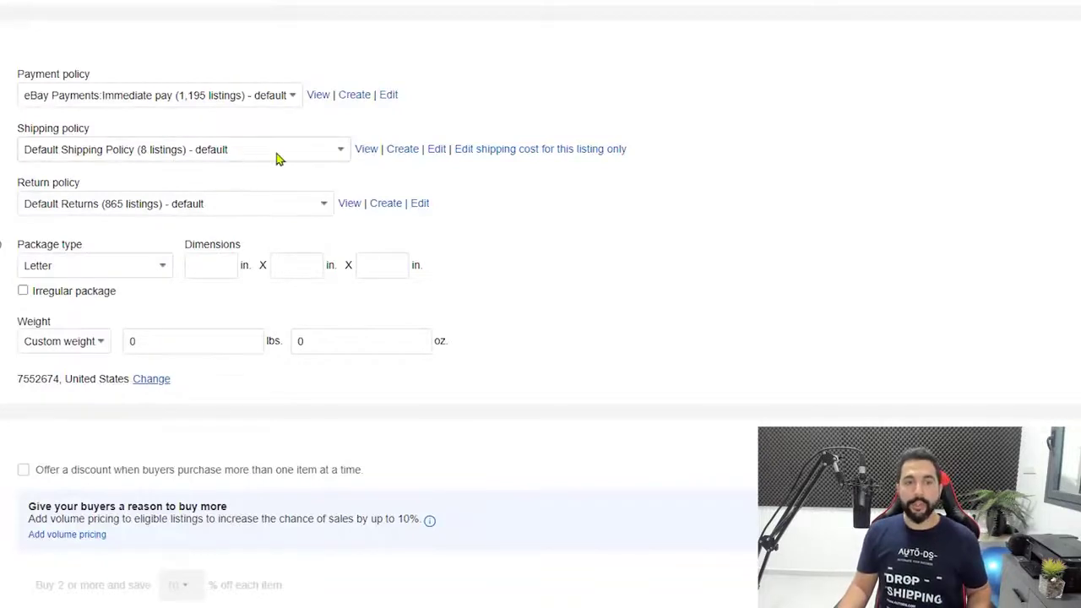
Step: Start a new shipping policy for the listing and name it "USA Shipping"
{"action": "left_click", "coordinate": [405, 154]}
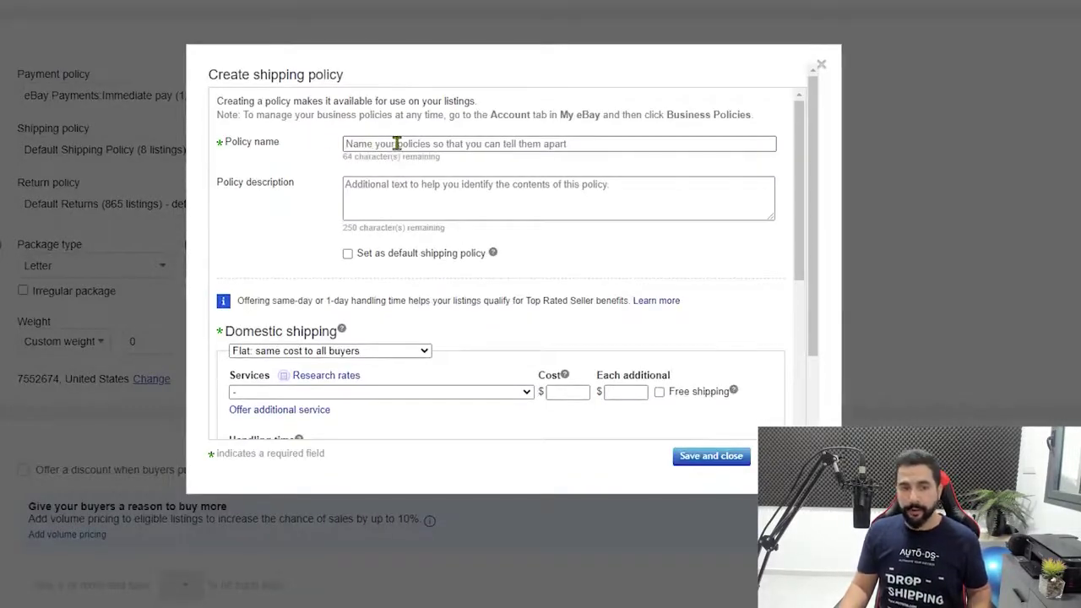
{"action": "left_click", "coordinate": [396, 144]}
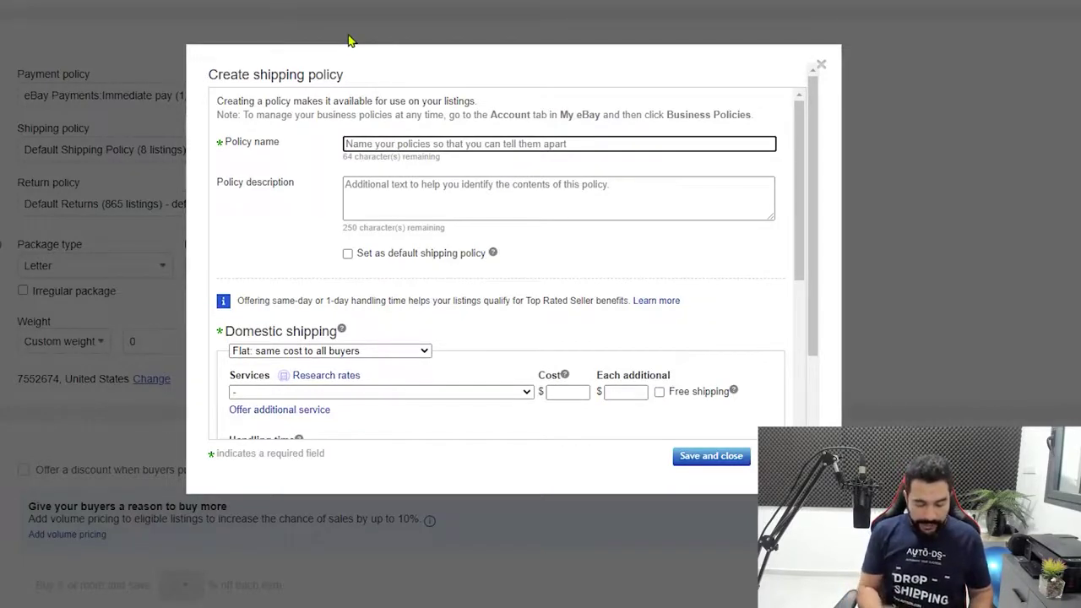
{"action": "type", "text": "USA Shipping"}
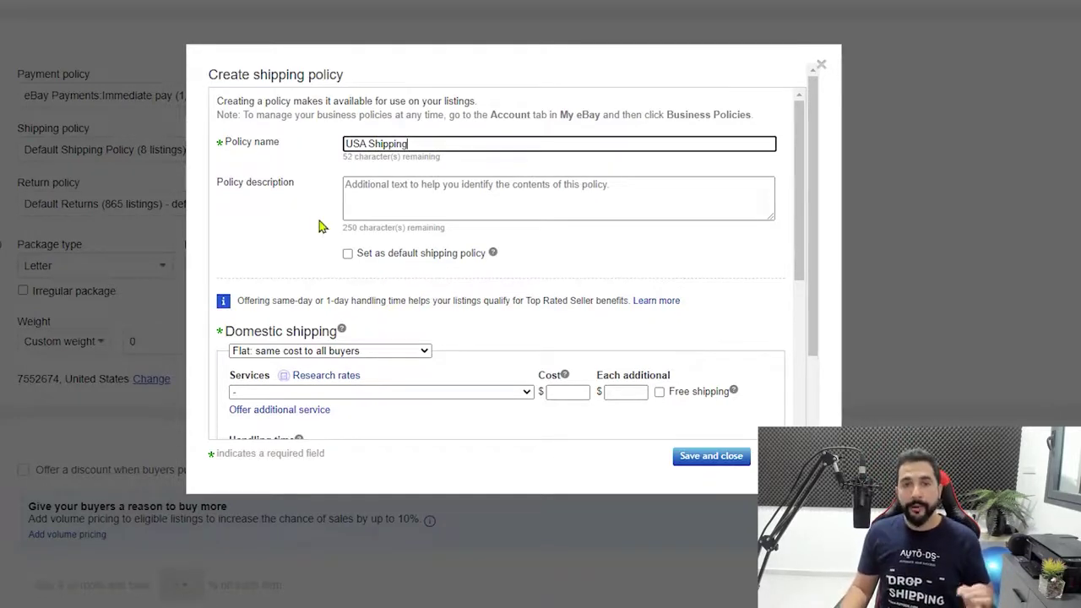
Step: Set the domestic shipping service of the policy to Expedited Shipping (1 to 3 business days)
{"action": "scroll", "coordinate": [319, 224], "scroll_direction": "down", "scroll_amount": 3}
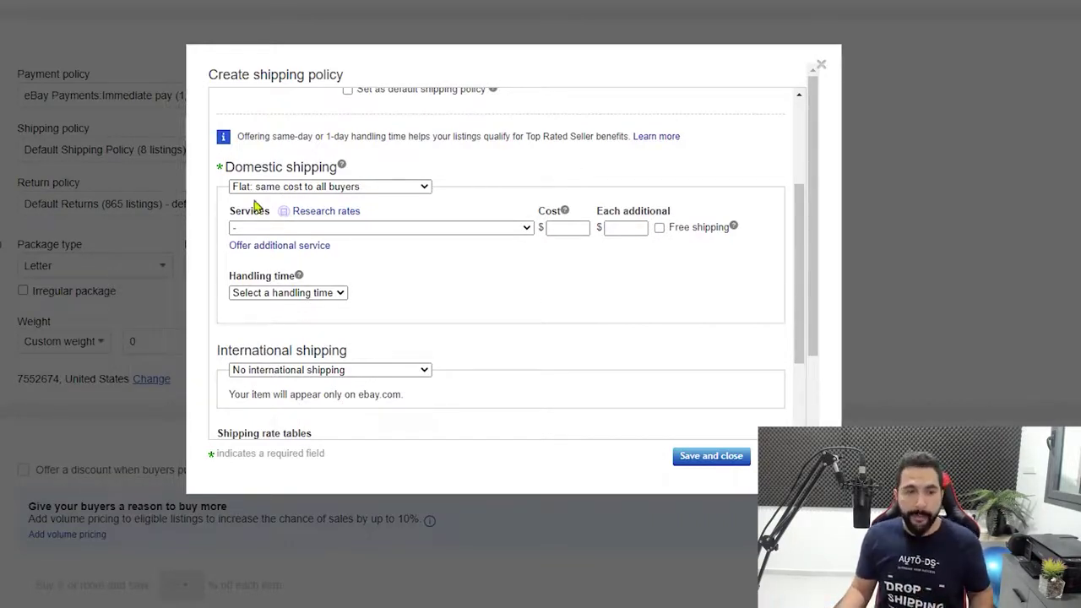
{"action": "left_click", "coordinate": [353, 235]}
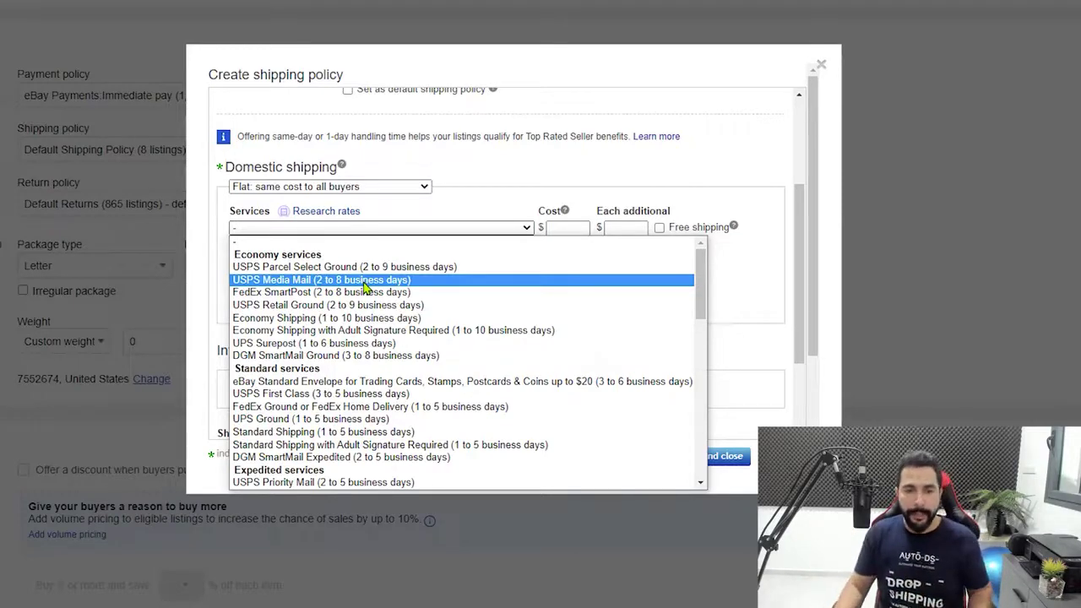
{"action": "scroll", "coordinate": [366, 288], "scroll_direction": "down", "scroll_amount": 2}
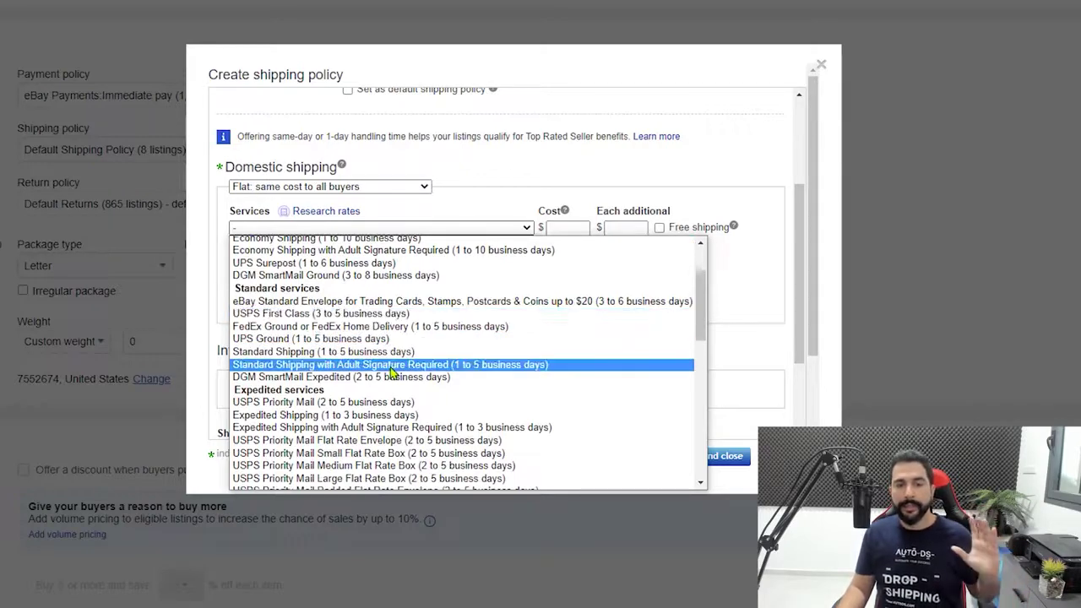
{"action": "scroll", "coordinate": [430, 316], "scroll_direction": "up", "scroll_amount": 2}
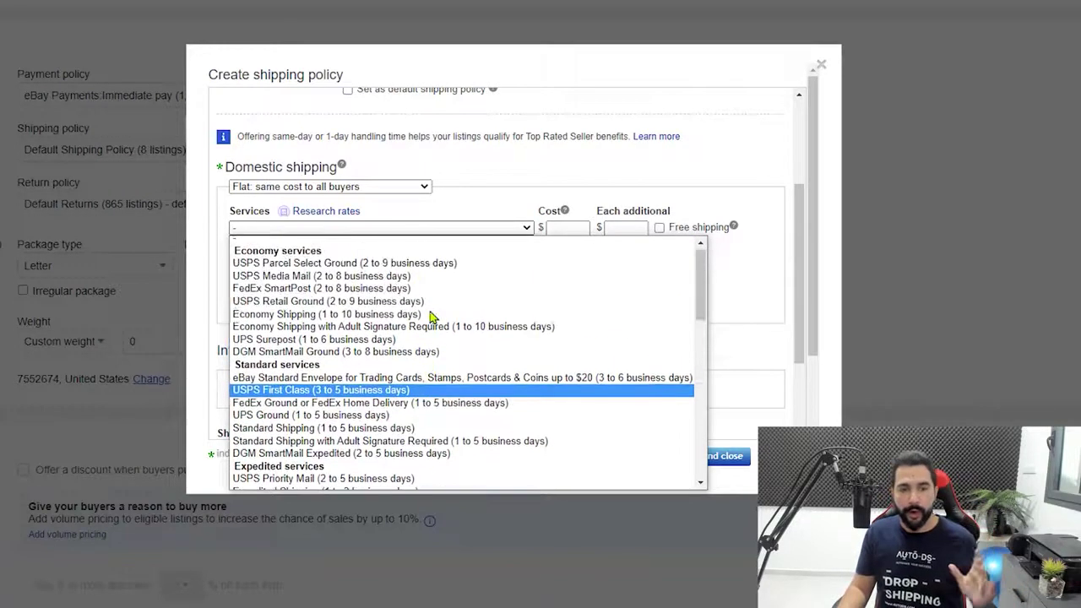
{"action": "scroll", "coordinate": [515, 313], "scroll_direction": "down", "scroll_amount": 4}
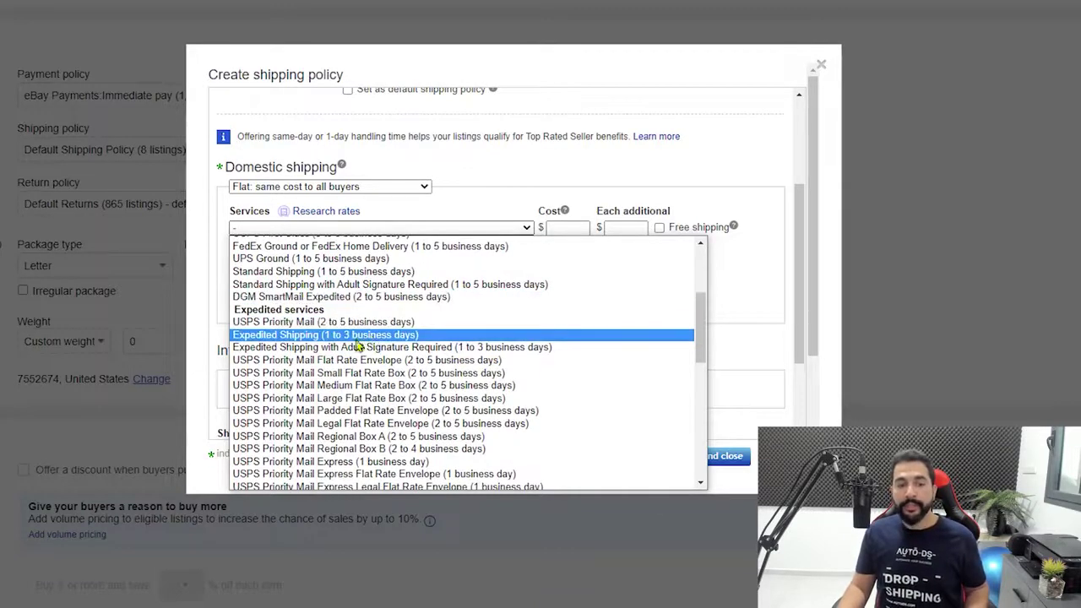
{"action": "left_click", "coordinate": [313, 335]}
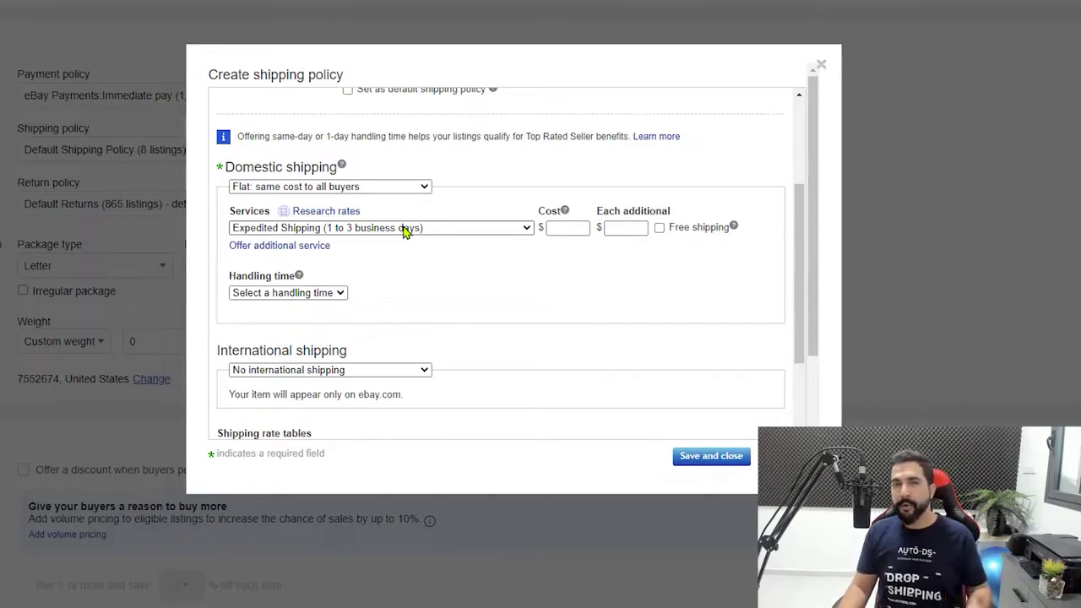
Step: Set the expedited service's cost and each-additional cost to 0 and enable free shipping
{"action": "left_click", "coordinate": [562, 230]}
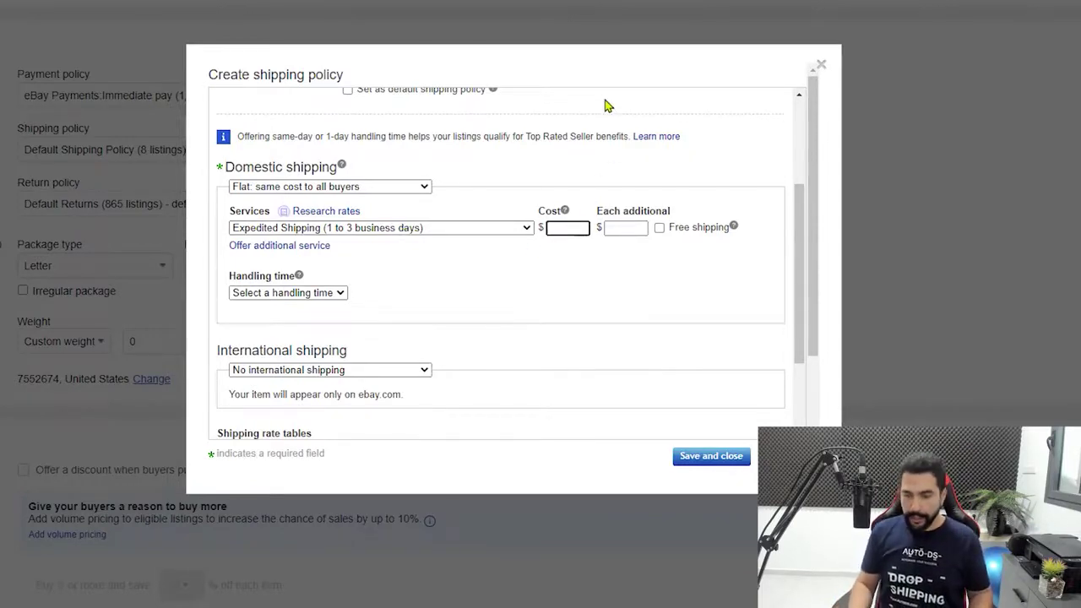
{"action": "type", "text": "0"}
{"action": "key", "text": "Tab"}
{"action": "type", "text": "0"}
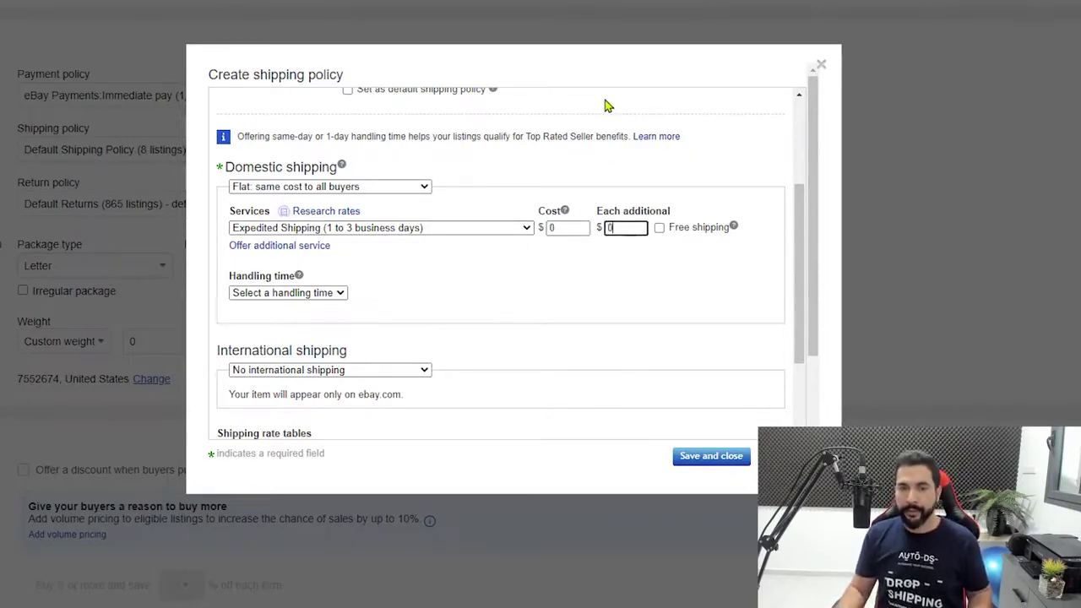
{"action": "left_click", "coordinate": [659, 227]}
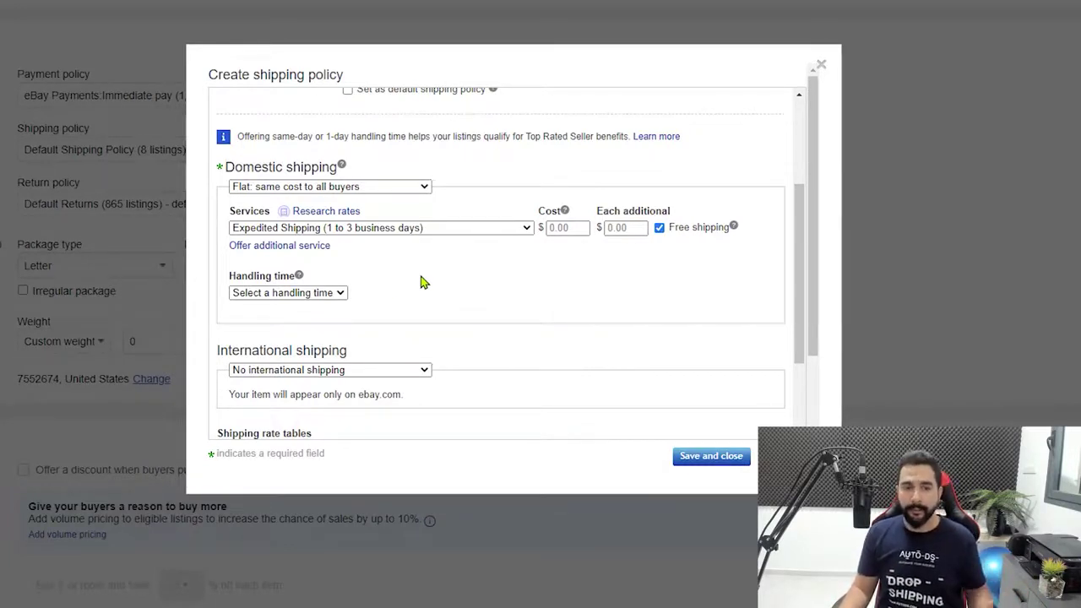
Step: Set the domestic handling time to 3 business days
{"action": "left_click", "coordinate": [291, 293]}
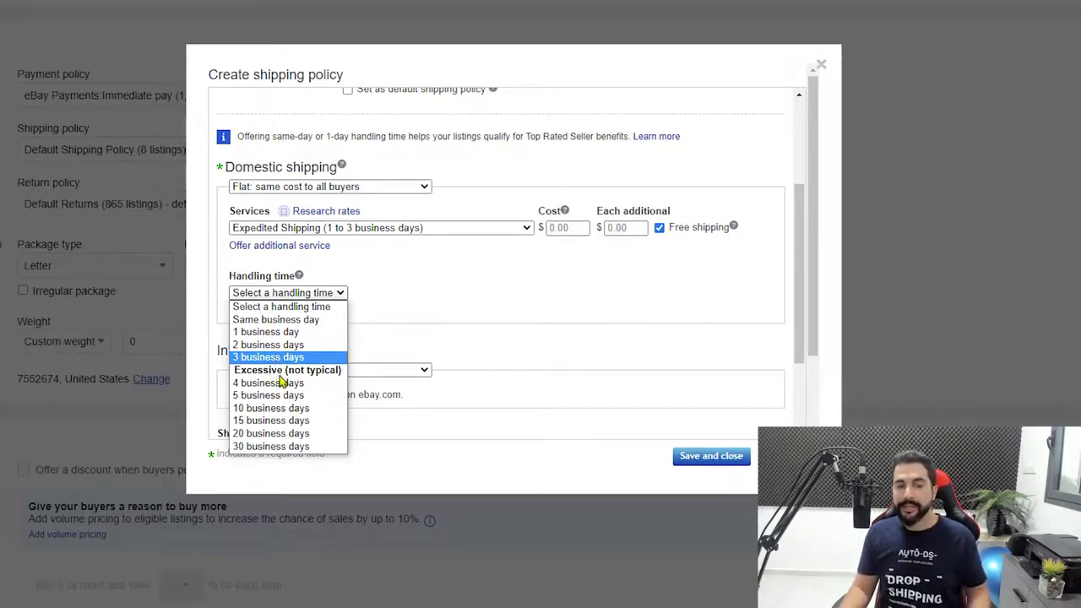
{"action": "left_click", "coordinate": [319, 357]}
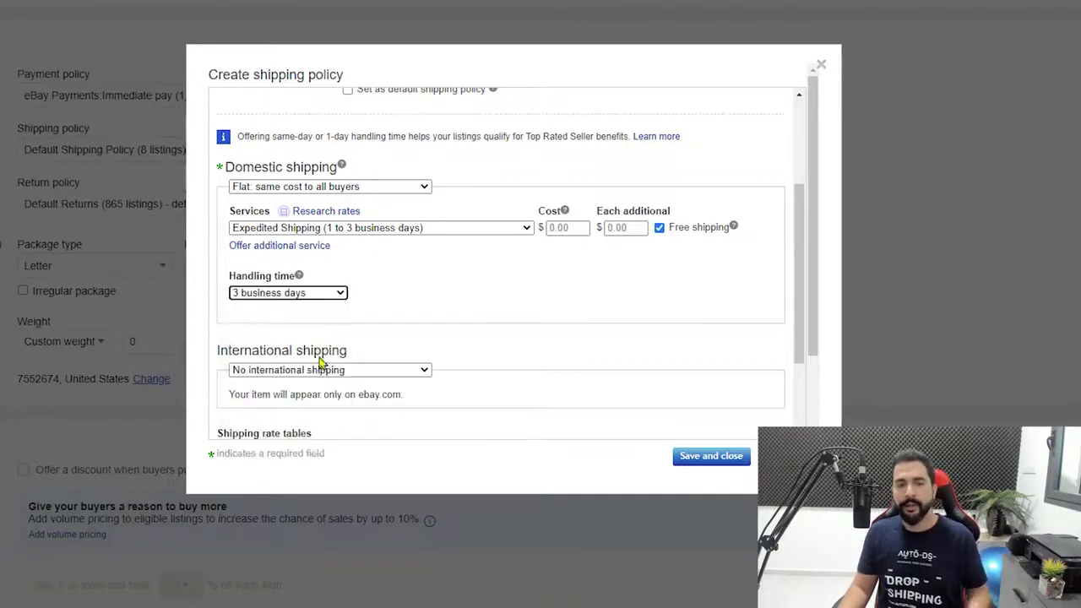
{"action": "left_click", "coordinate": [320, 295]}
{"action": "left_click", "coordinate": [274, 355]}
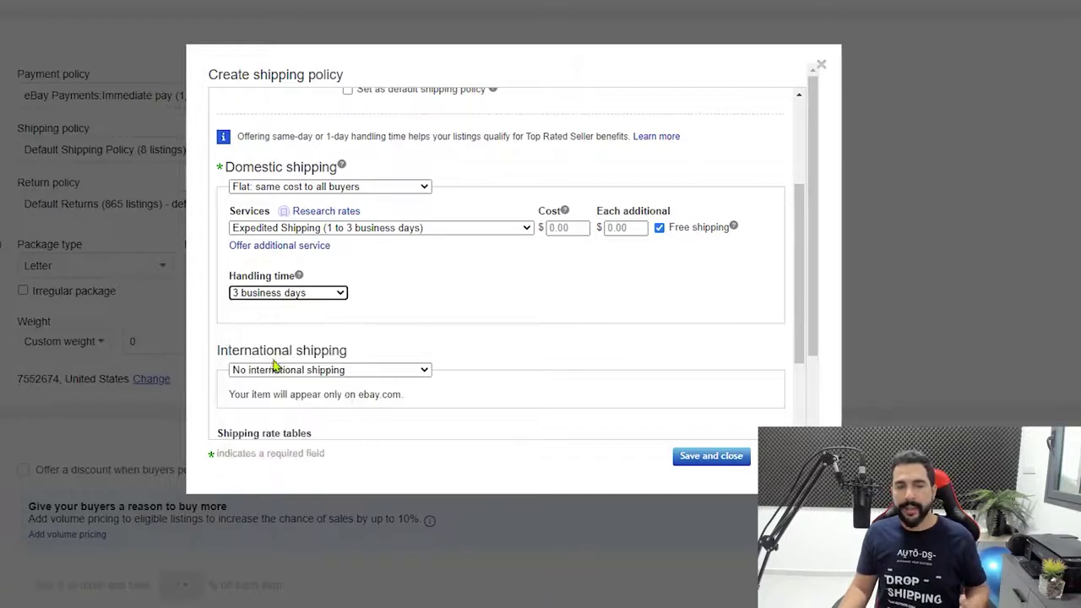
{"action": "left_click", "coordinate": [378, 313]}
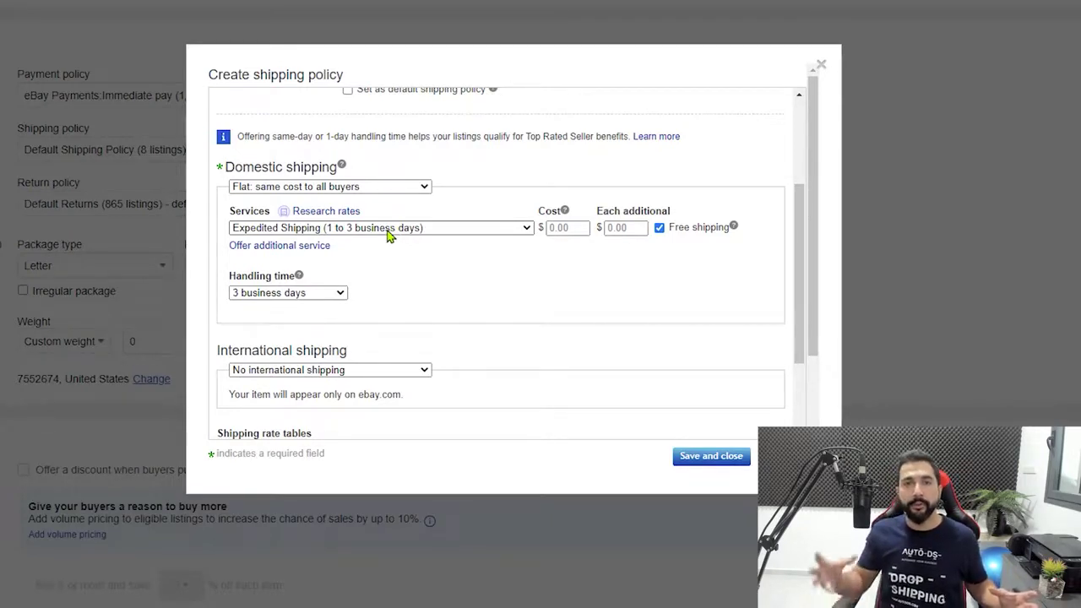
Step: Review the domestic and international regions in the policy's shipping exclusion list and close it without changes
{"action": "scroll", "coordinate": [406, 245], "scroll_direction": "down", "scroll_amount": 3}
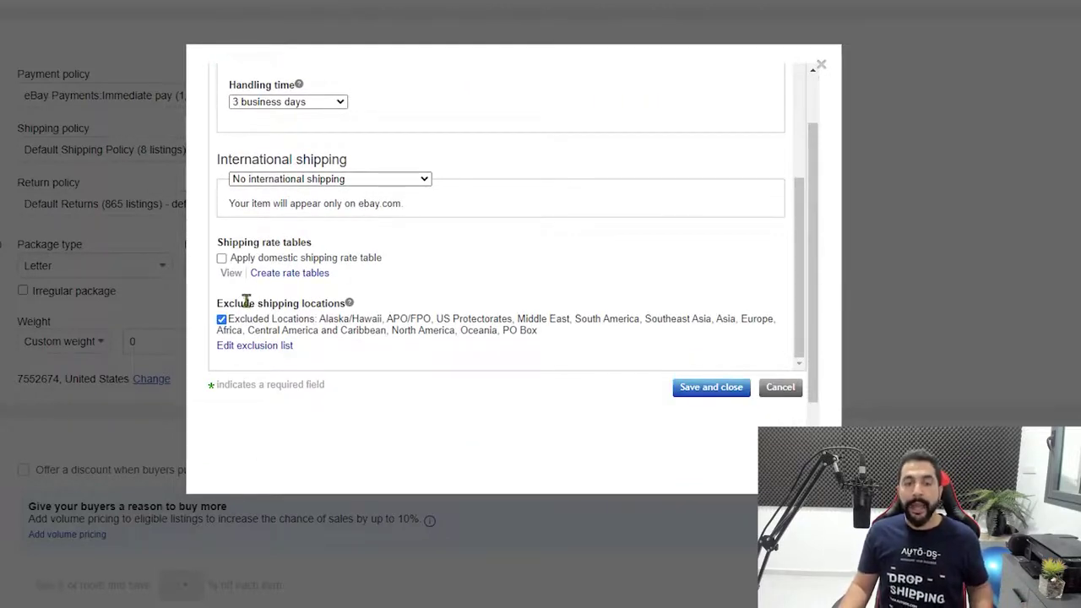
{"action": "left_click", "coordinate": [245, 353]}
{"action": "scroll", "coordinate": [414, 284], "scroll_direction": "down", "scroll_amount": 5}
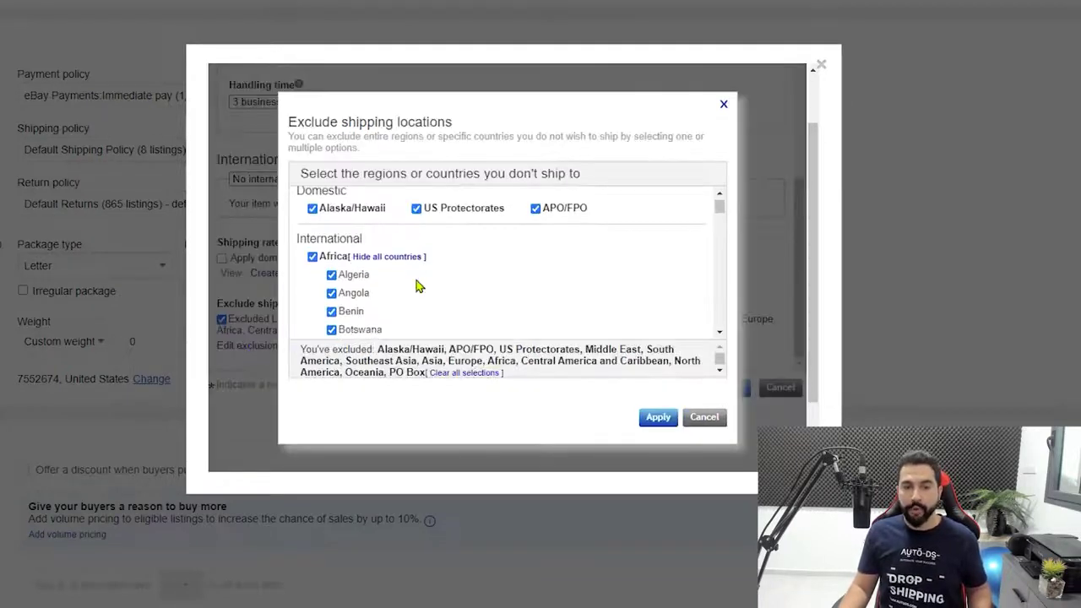
{"action": "scroll", "coordinate": [444, 277], "scroll_direction": "down", "scroll_amount": 6}
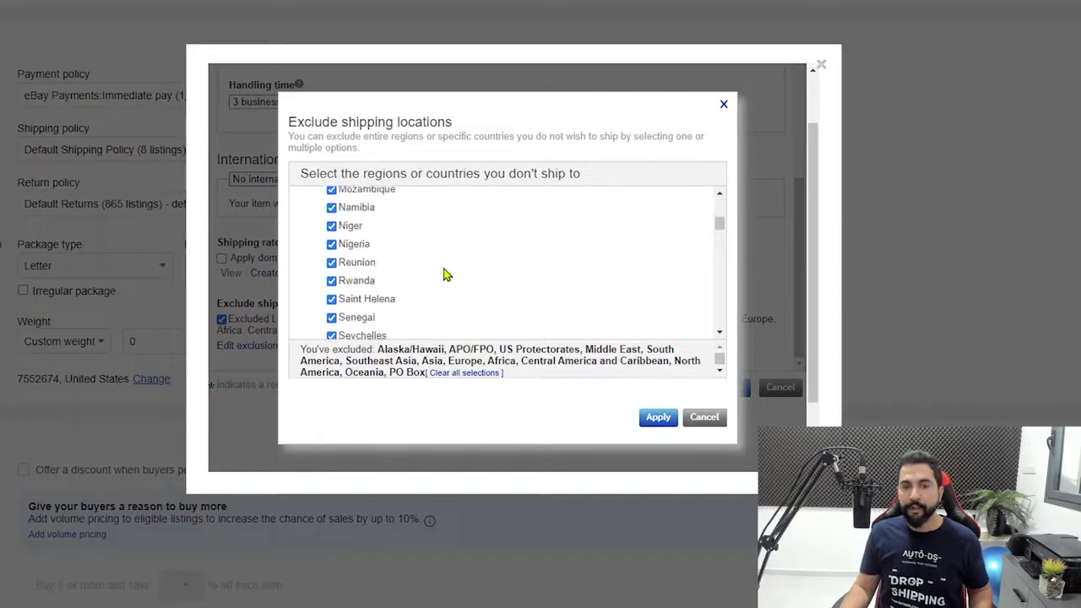
{"action": "scroll", "coordinate": [445, 274], "scroll_direction": "up", "scroll_amount": 12}
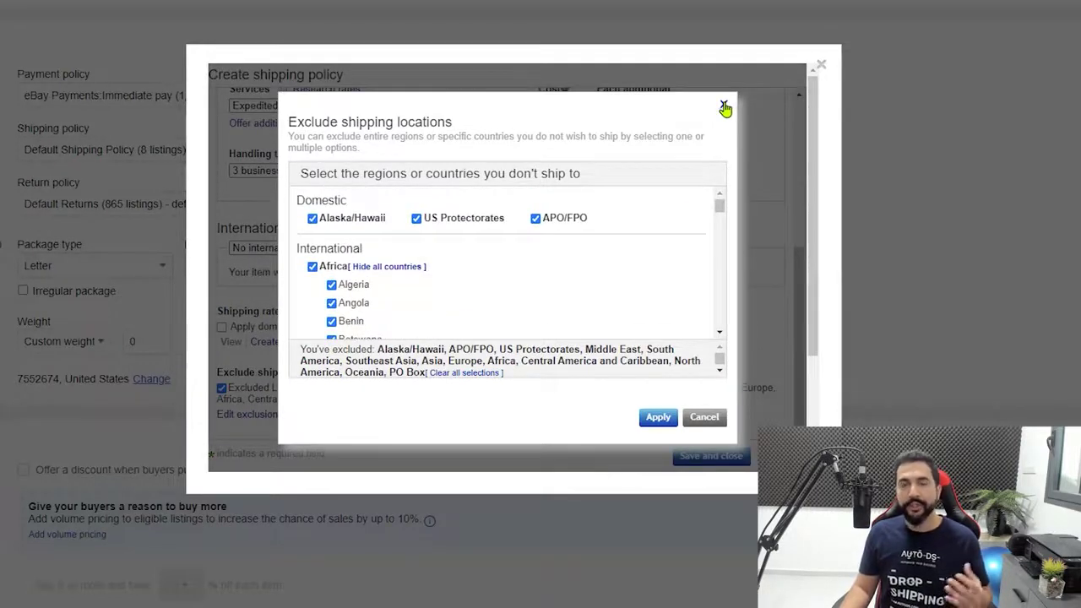
{"action": "left_click", "coordinate": [724, 107]}
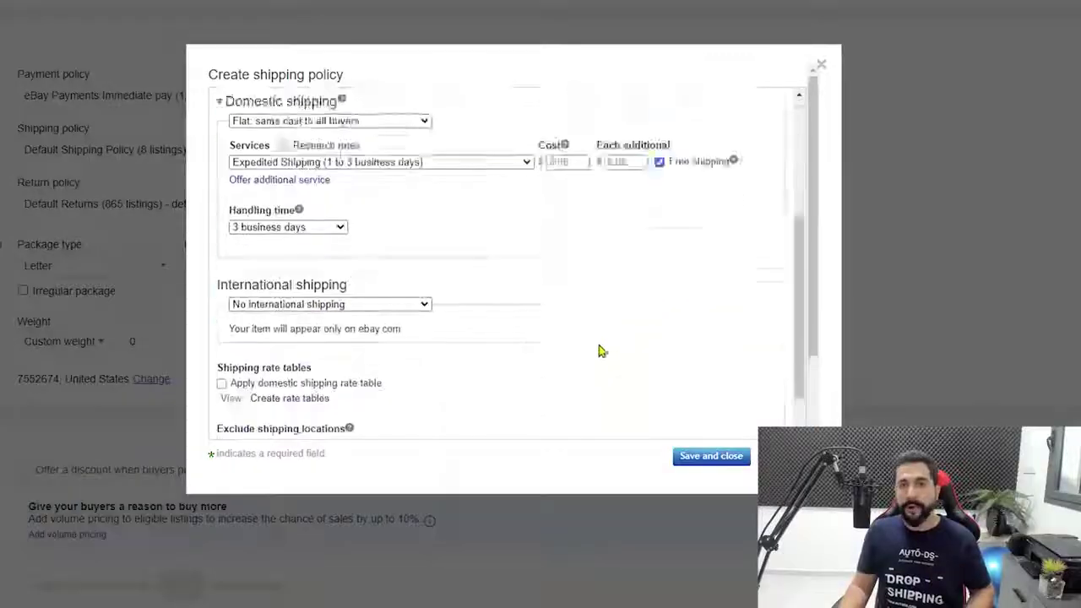
Step: Set the policy's domestic service to Economy Shipping from Greater China to worldwide (11 to 35 business days), and close the policy without saving
{"action": "scroll", "coordinate": [599, 350], "scroll_direction": "down", "scroll_amount": 2}
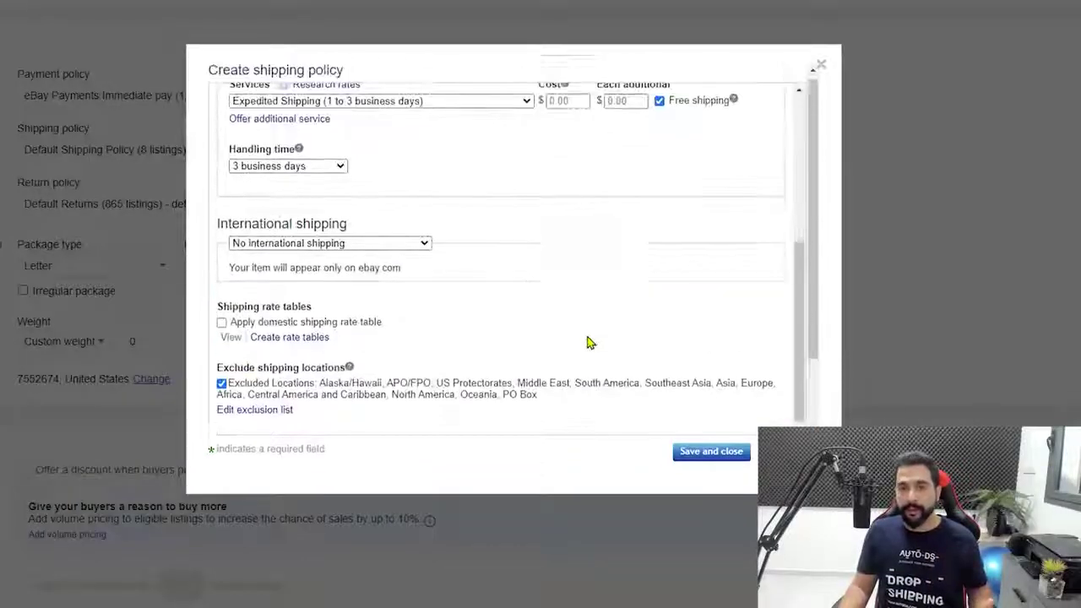
{"action": "scroll", "coordinate": [588, 342], "scroll_direction": "up", "scroll_amount": 5}
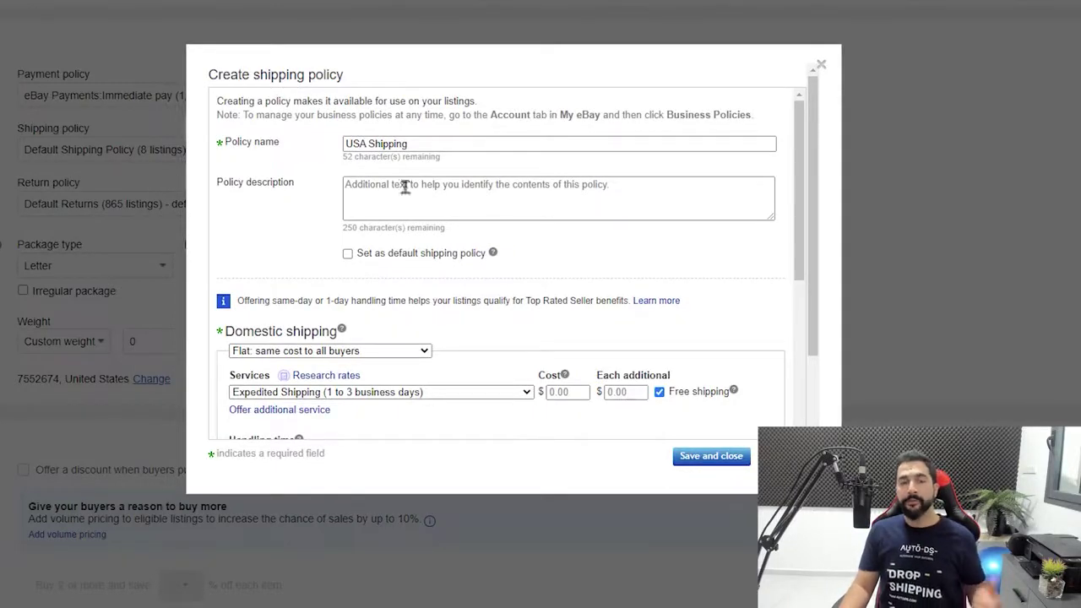
{"action": "scroll", "coordinate": [526, 299], "scroll_direction": "down", "scroll_amount": 3}
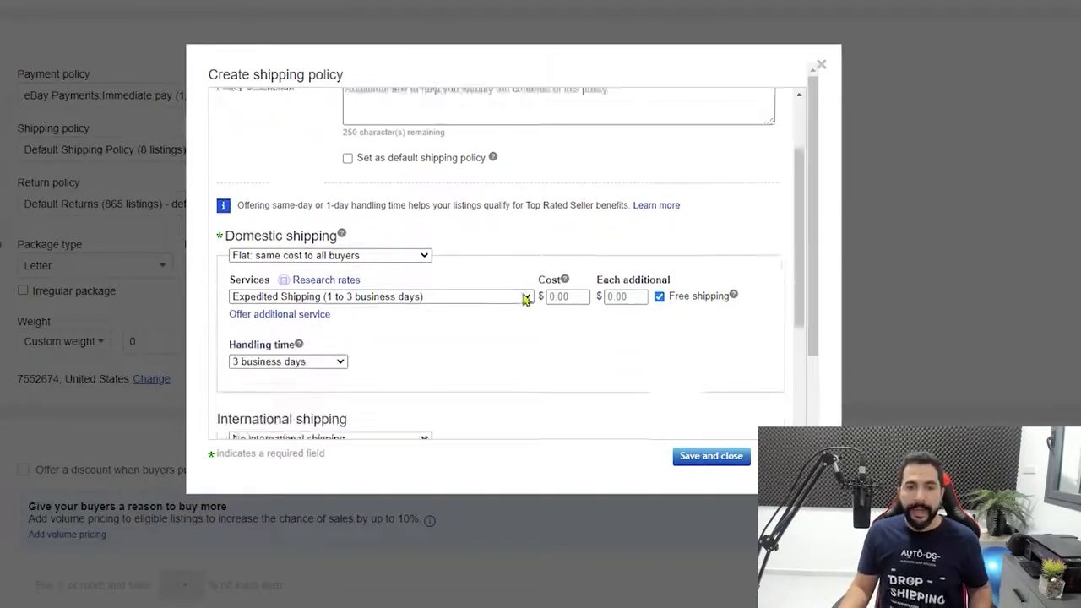
{"action": "scroll", "coordinate": [430, 262], "scroll_direction": "up", "scroll_amount": 1}
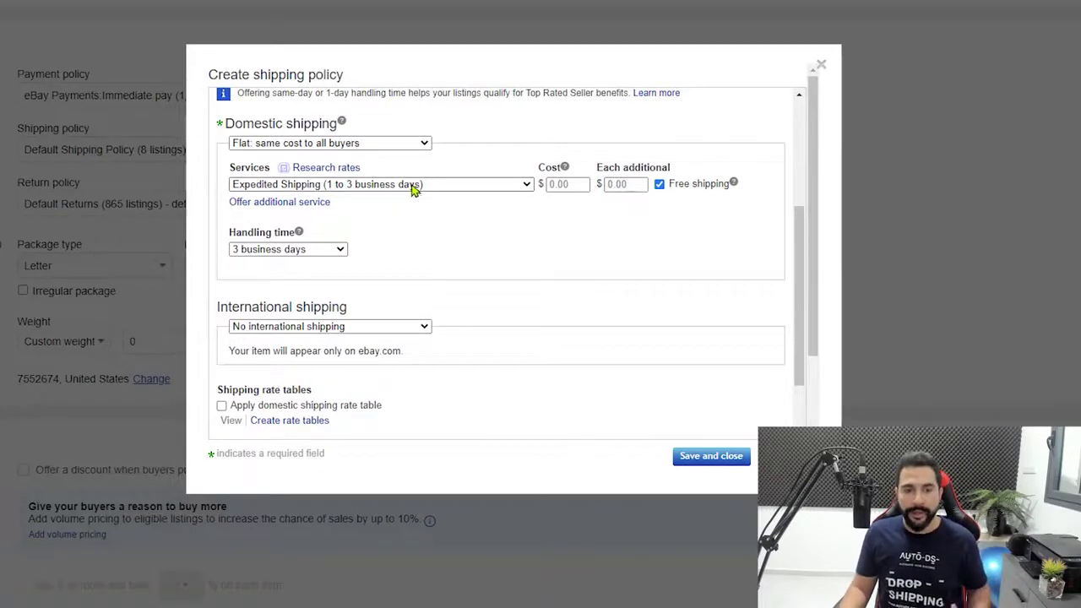
{"action": "scroll", "coordinate": [414, 190], "scroll_direction": "up", "scroll_amount": 2}
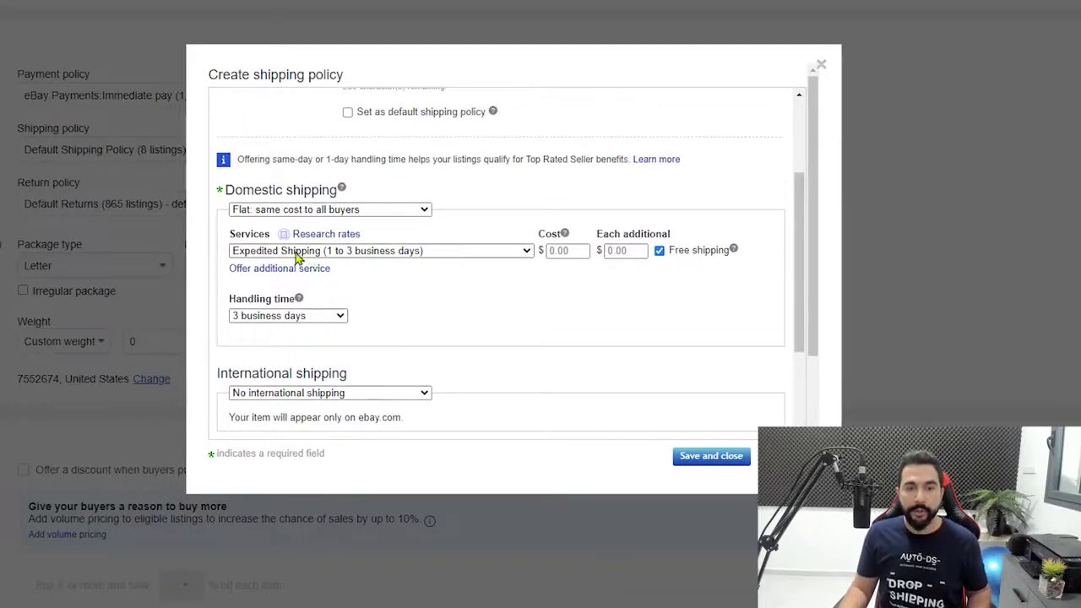
{"action": "left_click", "coordinate": [296, 253]}
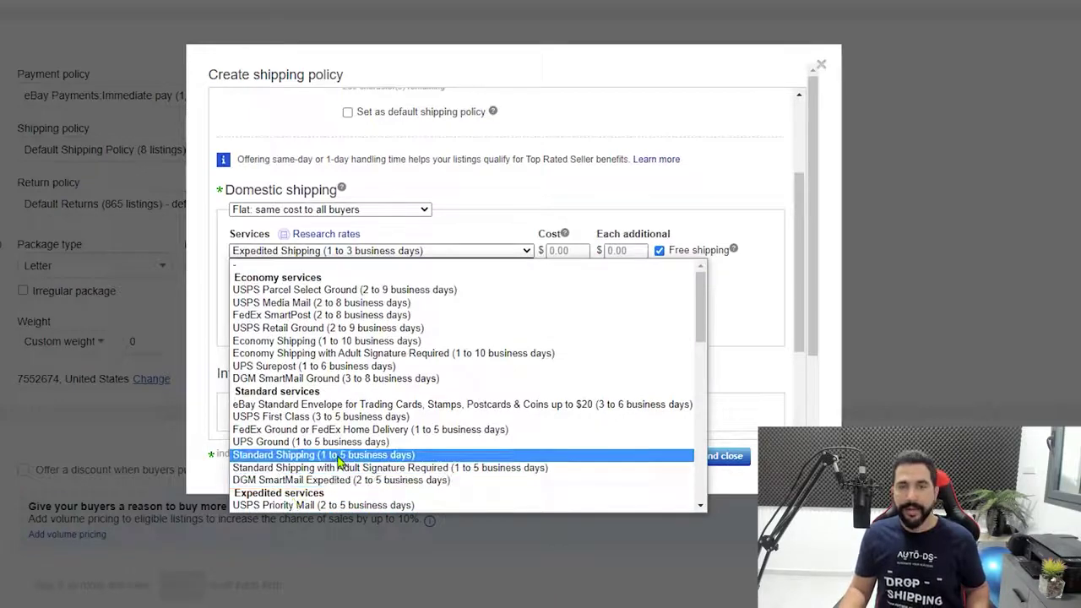
{"action": "scroll", "coordinate": [337, 460], "scroll_direction": "down", "scroll_amount": 3}
{"action": "scroll", "coordinate": [357, 410], "scroll_direction": "down", "scroll_amount": 5}
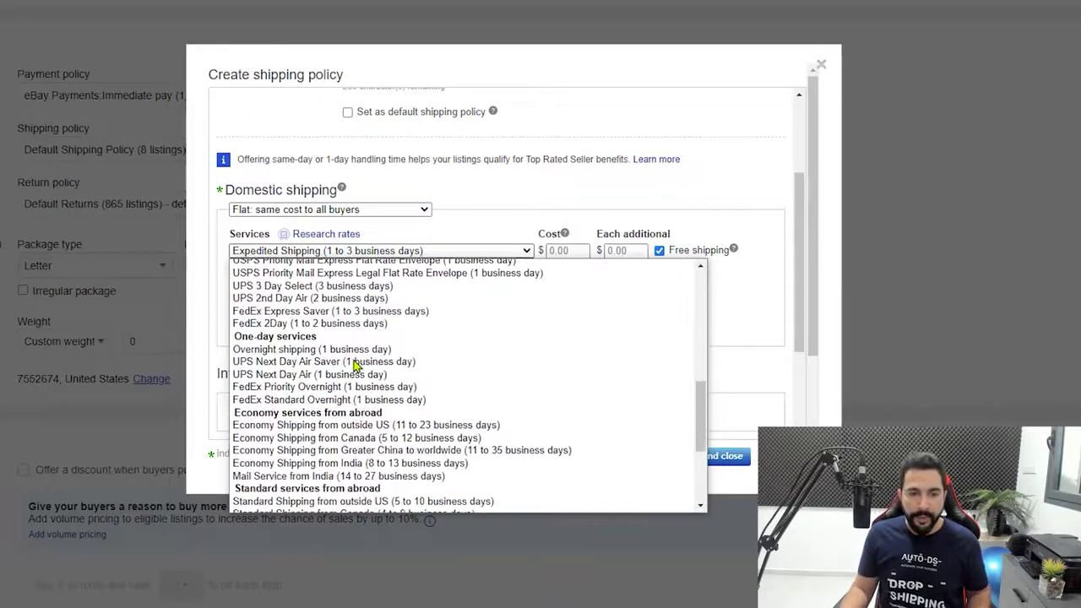
{"action": "scroll", "coordinate": [355, 368], "scroll_direction": "down", "scroll_amount": 2}
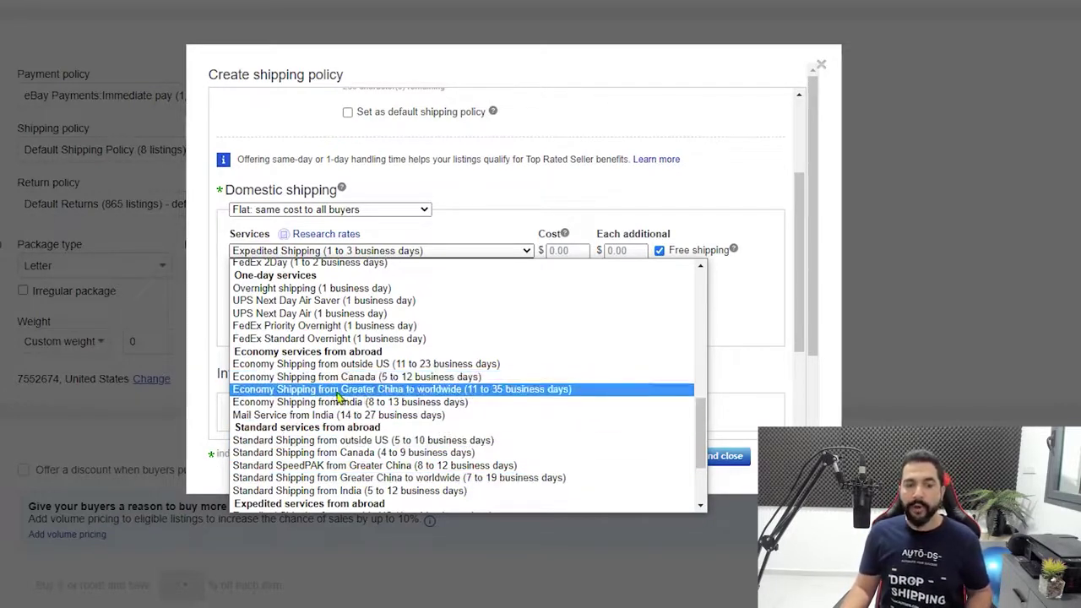
{"action": "left_click", "coordinate": [476, 397]}
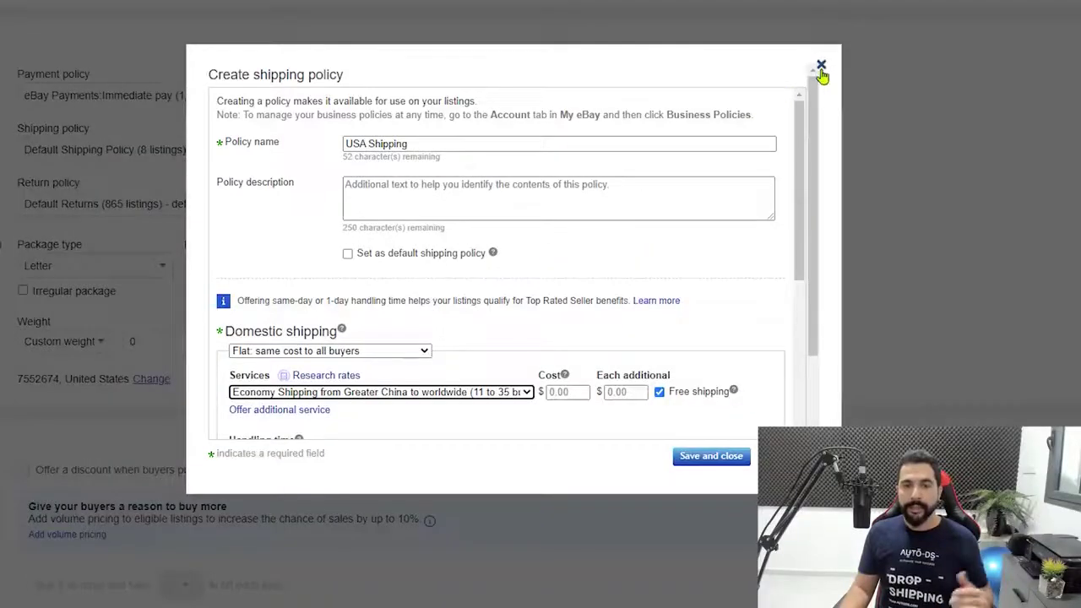
{"action": "left_click", "coordinate": [819, 67]}
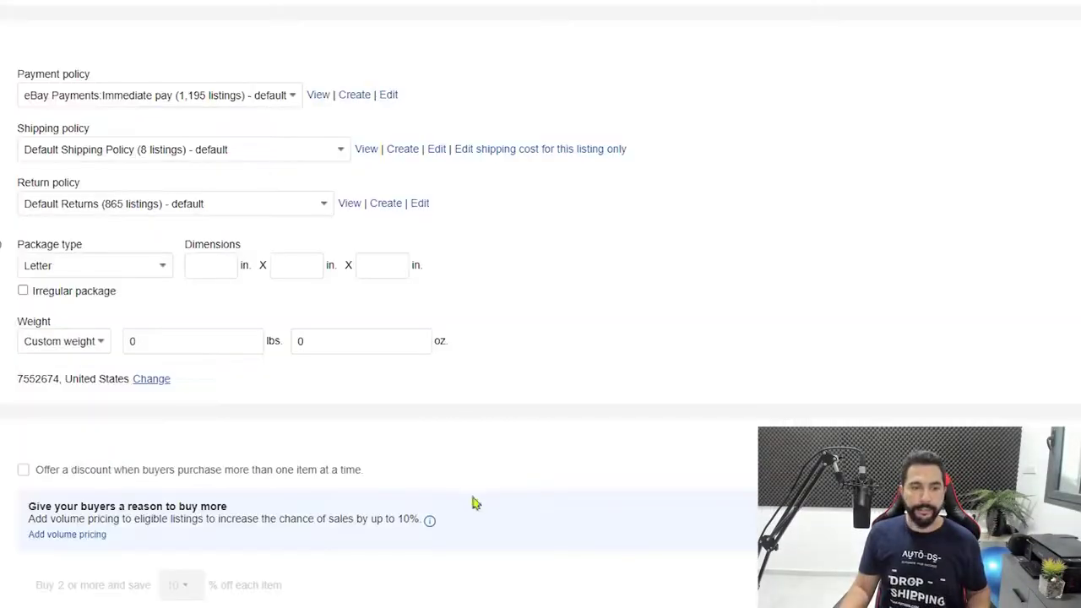
Step: Create a return policy named Return Policy, keeping domestic returns accepted within 30 days
{"action": "left_click", "coordinate": [389, 208]}
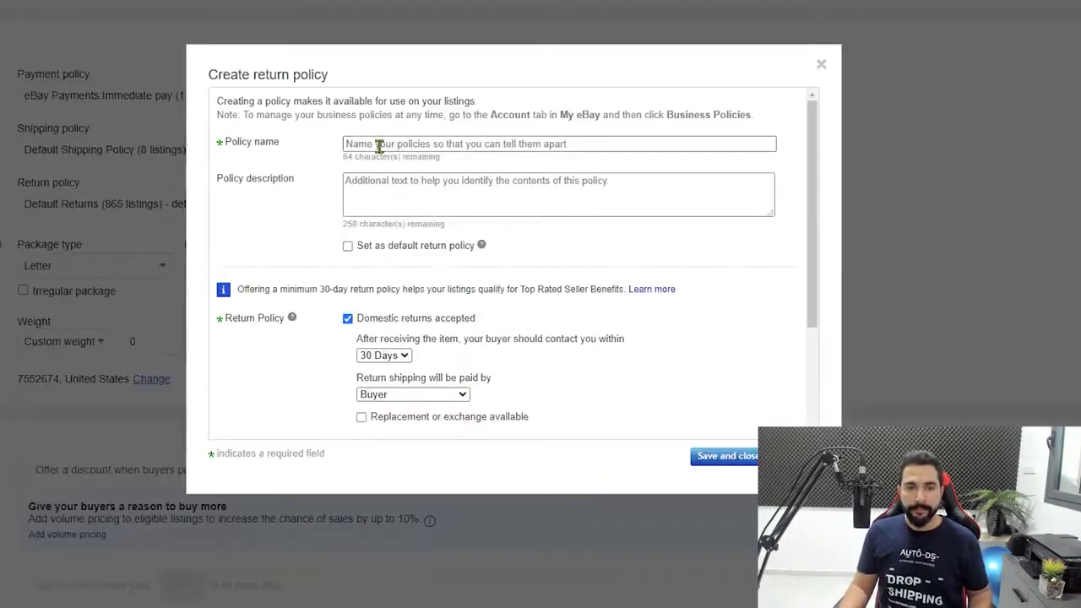
{"action": "left_click", "coordinate": [379, 145]}
{"action": "type", "text": "Return Policy"}
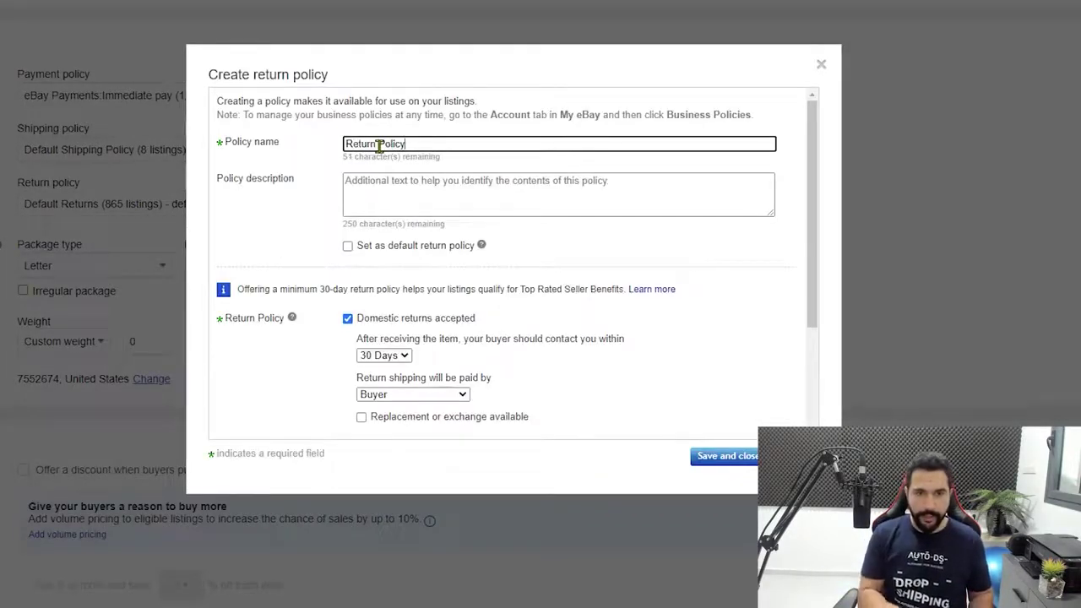
{"action": "scroll", "coordinate": [594, 284], "scroll_direction": "down", "scroll_amount": 3}
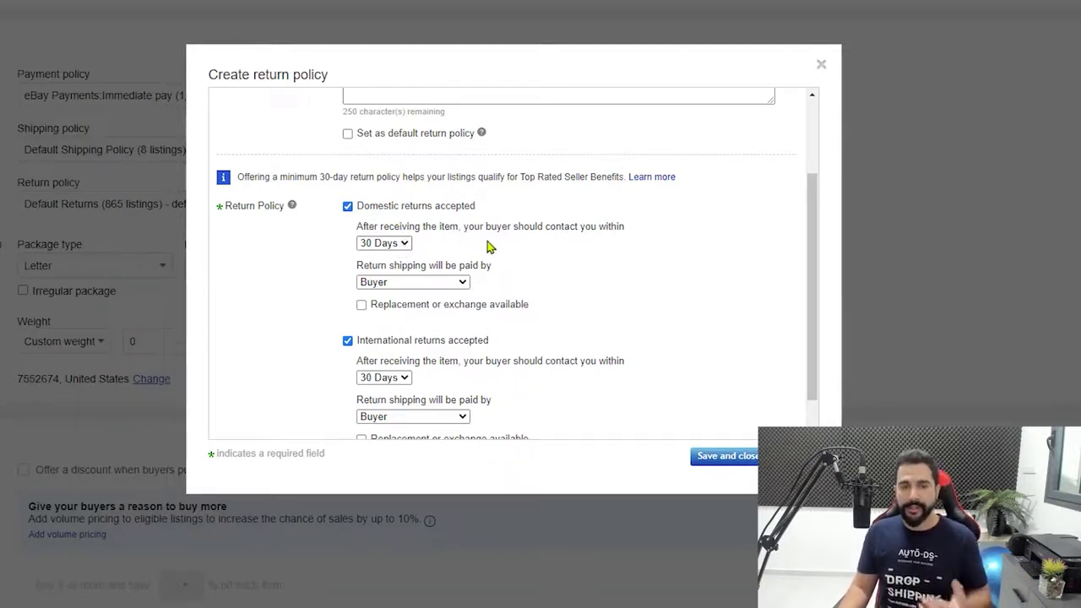
{"action": "left_click", "coordinate": [390, 244]}
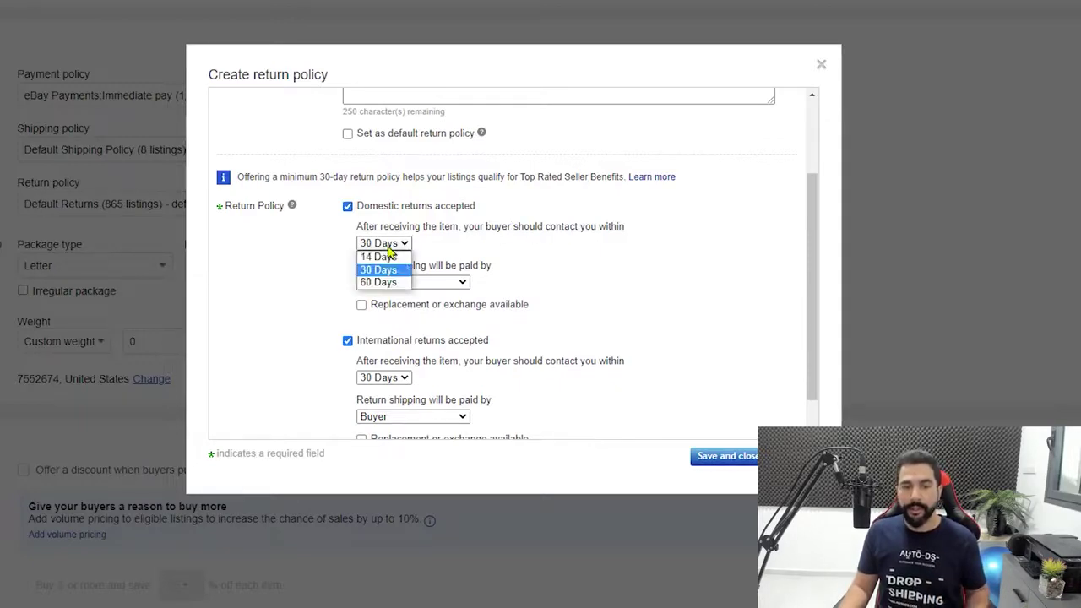
{"action": "left_click", "coordinate": [501, 253]}
{"action": "scroll", "coordinate": [507, 254], "scroll_direction": "down", "scroll_amount": 1}
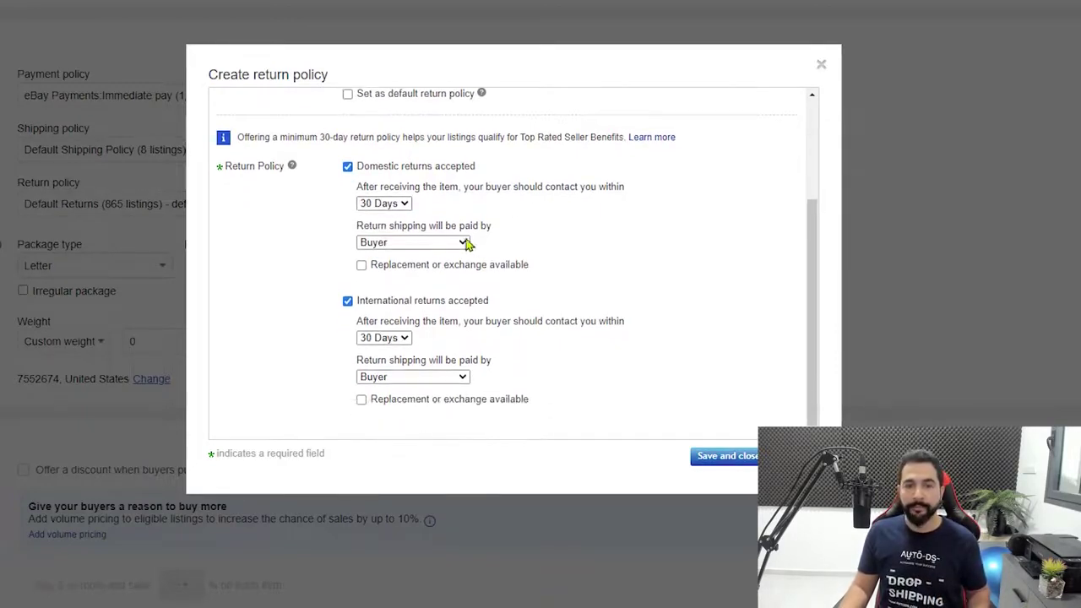
Step: Set domestic return shipping to be paid by Seller (Free Returns) and make replacement or exchange available
{"action": "left_click", "coordinate": [411, 248]}
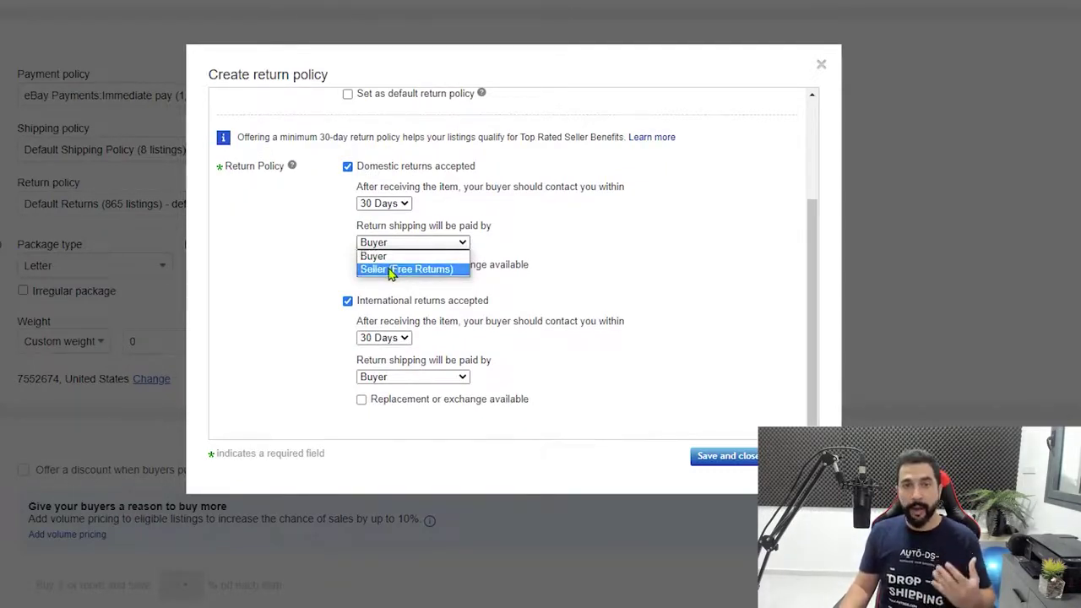
{"action": "left_click", "coordinate": [391, 270]}
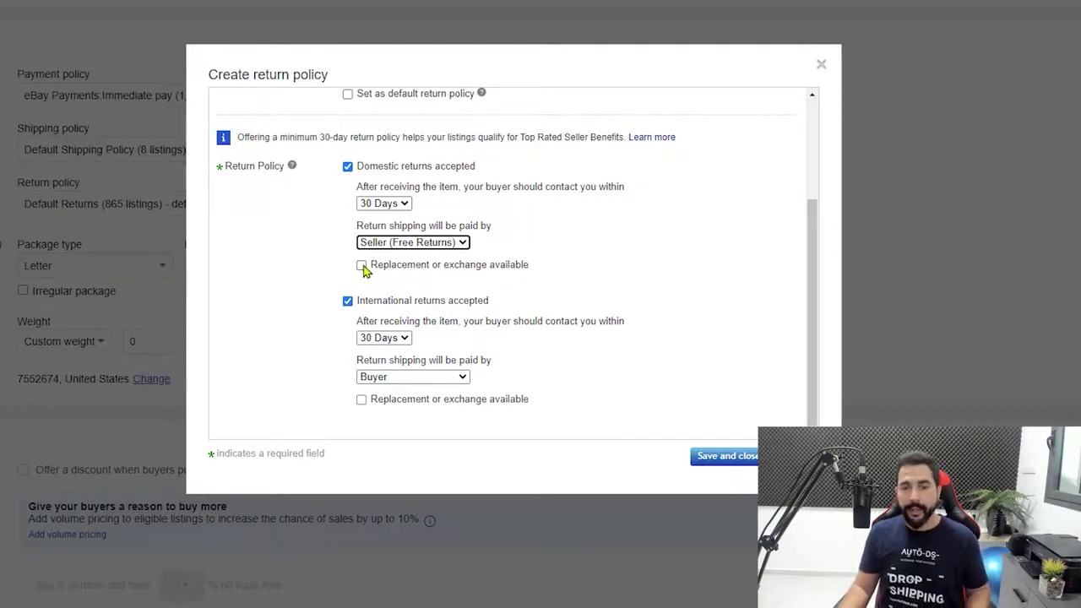
{"action": "left_click", "coordinate": [362, 266]}
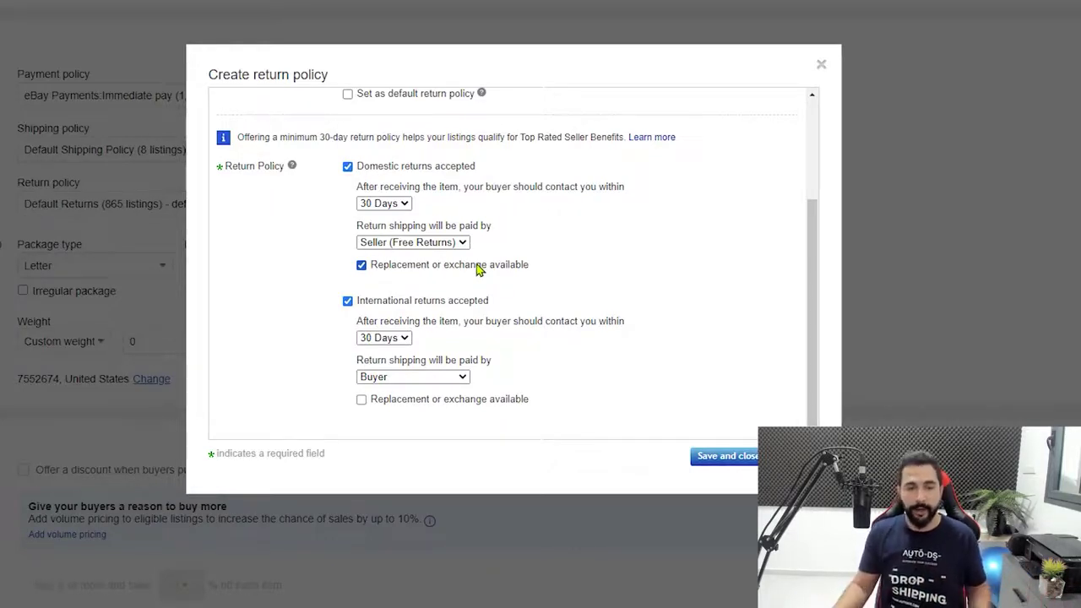
Step: Turn off international returns and change the domestic return shipping payer to Buyer
{"action": "left_click", "coordinate": [397, 302]}
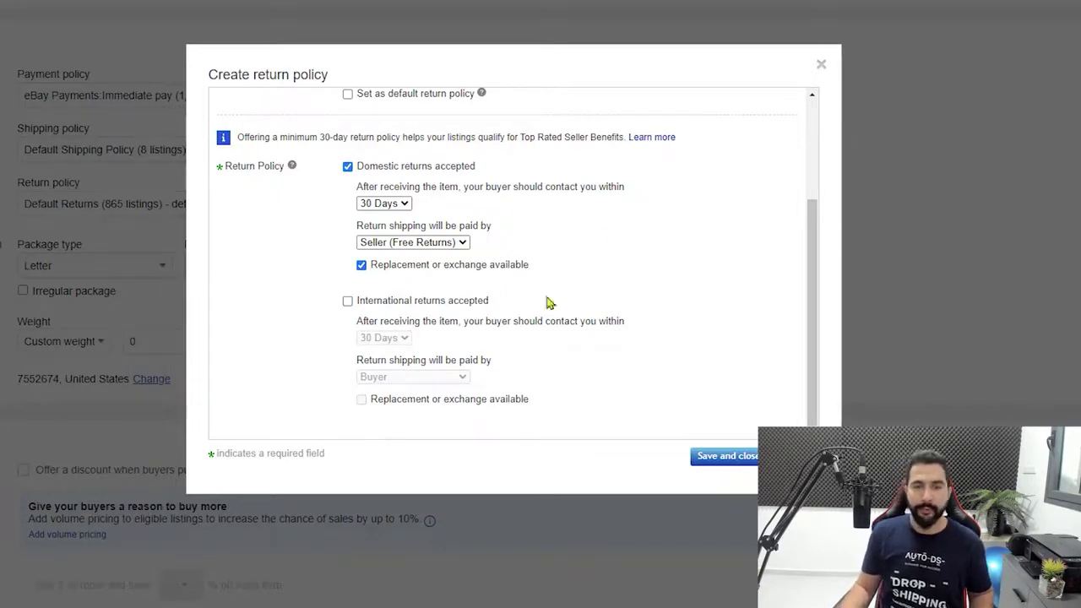
{"action": "scroll", "coordinate": [630, 384], "scroll_direction": "up", "scroll_amount": 1}
{"action": "scroll", "coordinate": [632, 378], "scroll_direction": "up", "scroll_amount": 1}
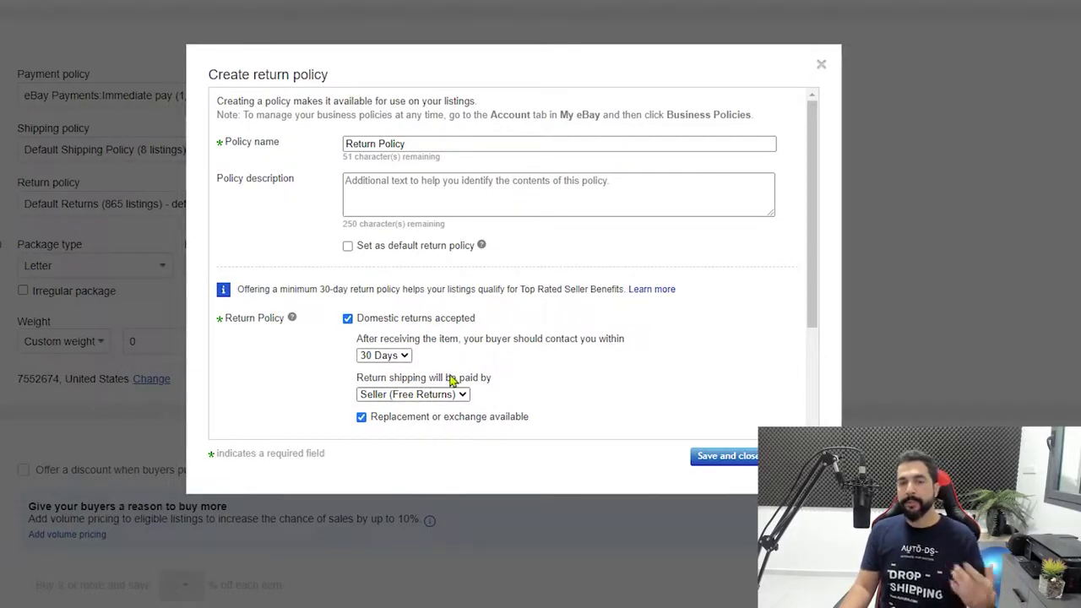
{"action": "scroll", "coordinate": [603, 364], "scroll_direction": "down", "scroll_amount": 2}
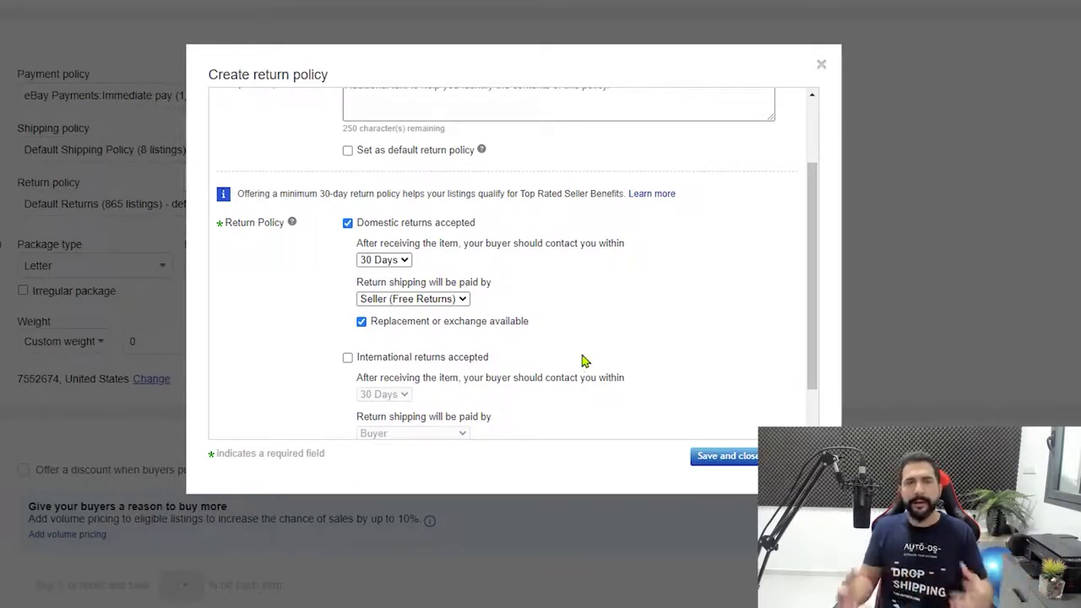
{"action": "left_click", "coordinate": [446, 300]}
{"action": "left_click", "coordinate": [422, 313]}
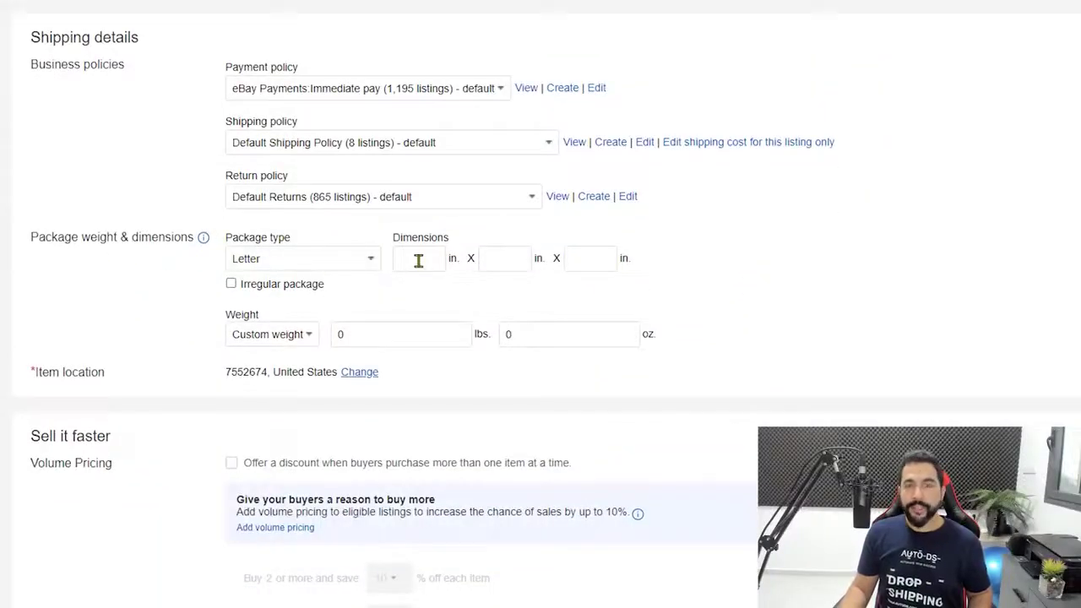
Step: Review the listing's shipping details, including business policies, package type, dimensions, weight and item location
{"action": "left_click", "coordinate": [341, 263]}
{"action": "left_click", "coordinate": [591, 269]}
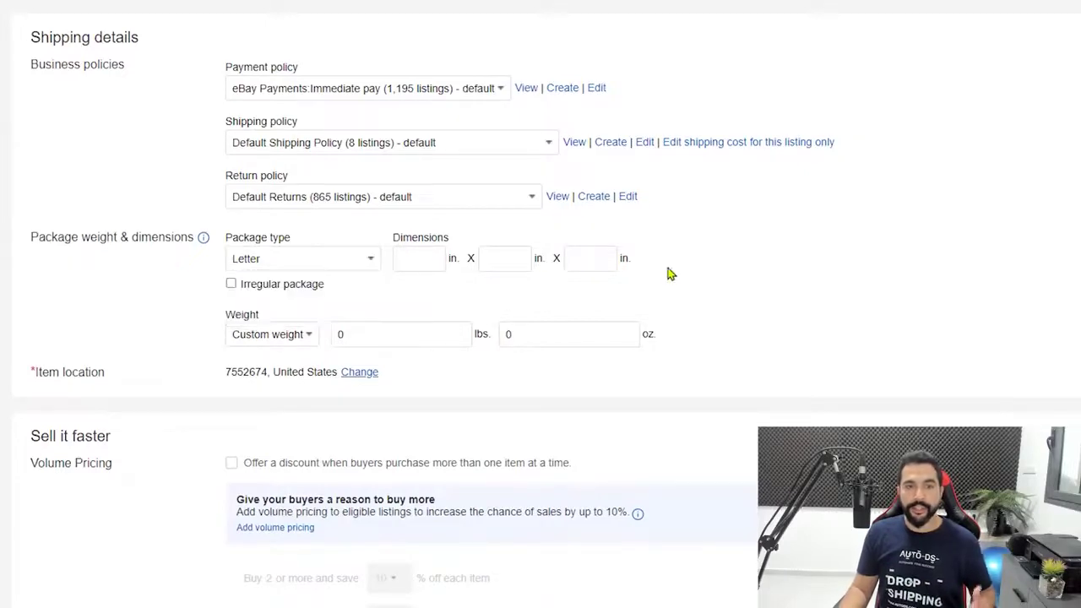
{"action": "scroll", "coordinate": [489, 299], "scroll_direction": "down", "scroll_amount": 1}
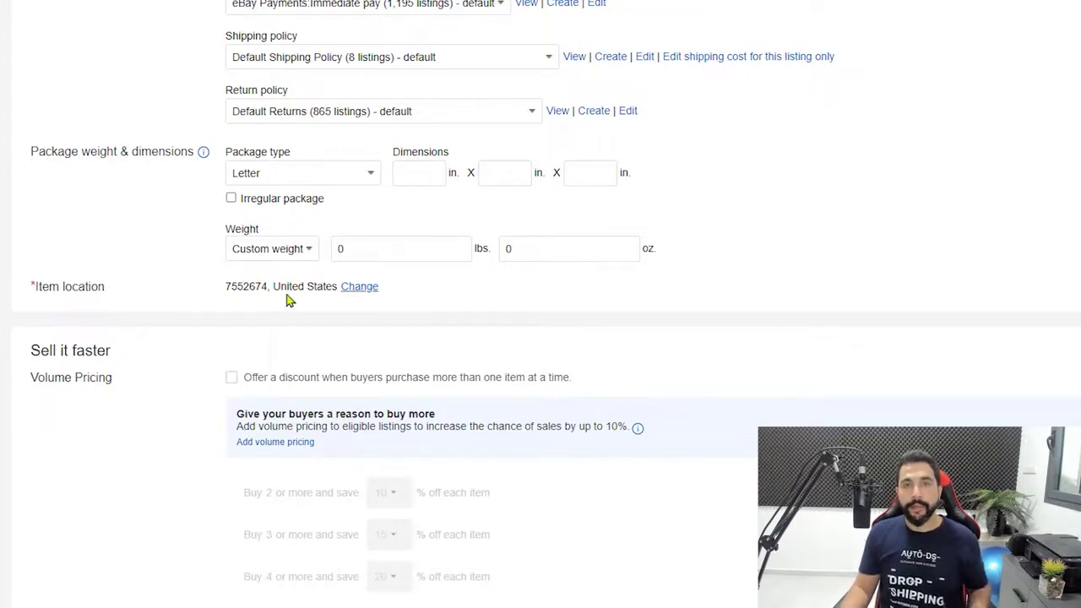
{"action": "scroll", "coordinate": [443, 287], "scroll_direction": "down", "scroll_amount": 1}
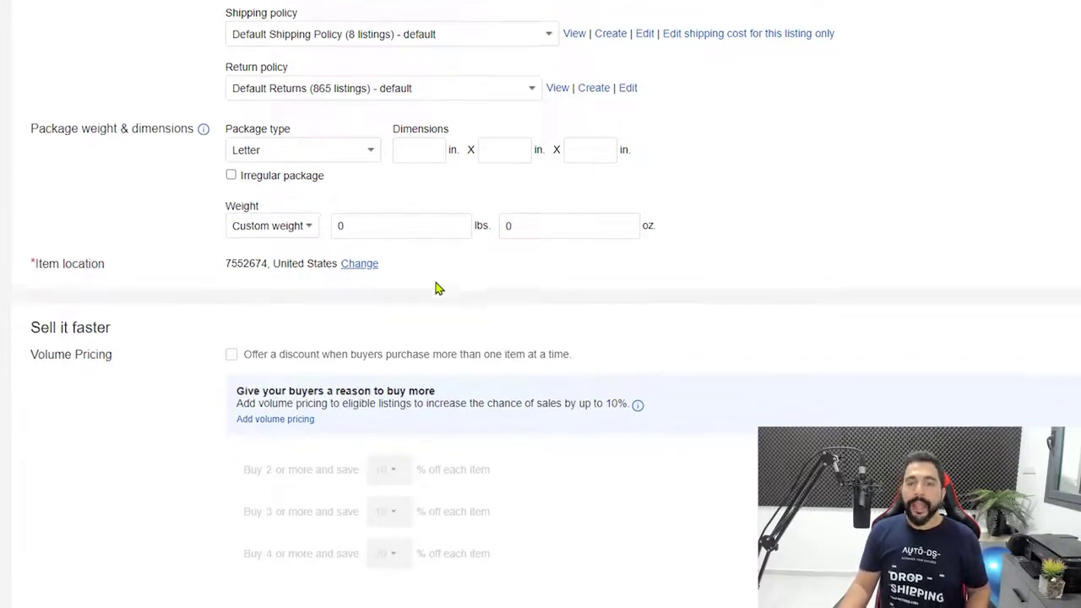
{"action": "scroll", "coordinate": [363, 390], "scroll_direction": "up", "scroll_amount": 1}
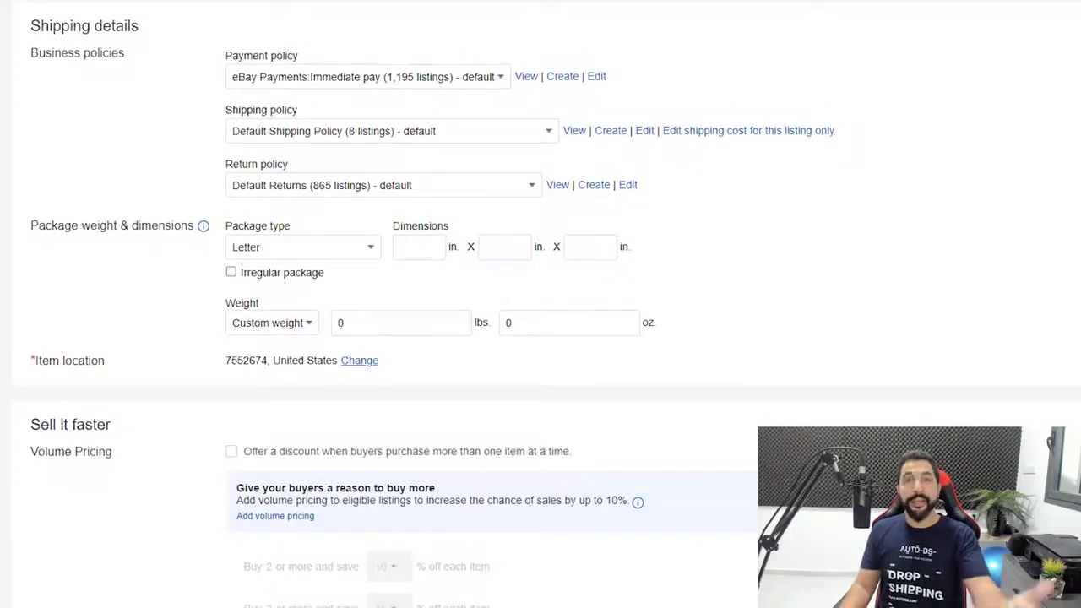
{"action": "scroll", "coordinate": [794, 318], "scroll_direction": "down", "scroll_amount": 2}
{"action": "scroll", "coordinate": [728, 128], "scroll_direction": "up", "scroll_amount": 2}
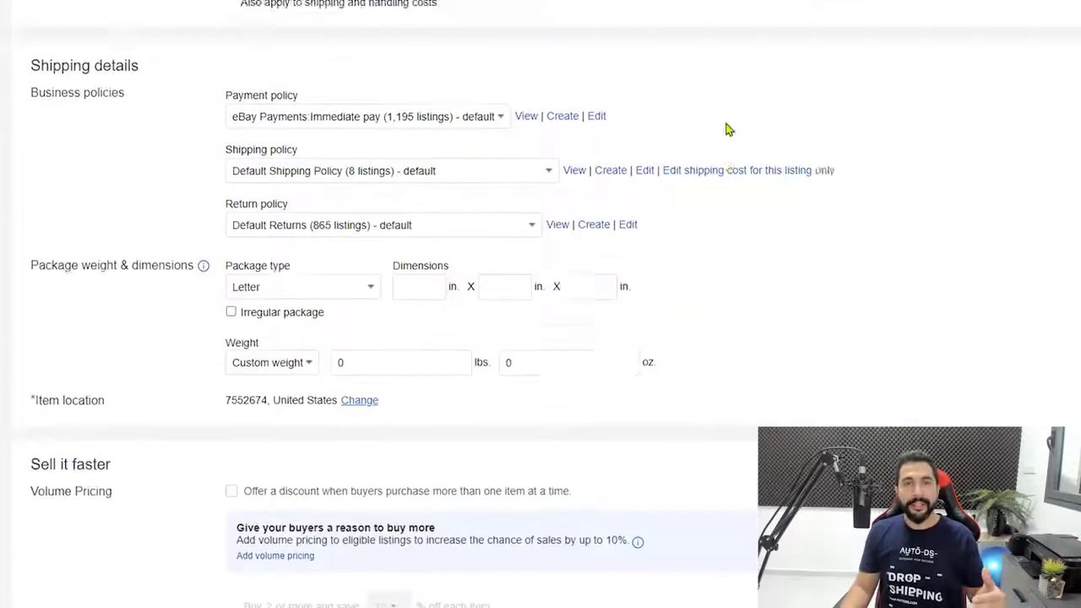
{"action": "scroll", "coordinate": [726, 135], "scroll_direction": "up", "scroll_amount": 4}
{"action": "scroll", "coordinate": [704, 166], "scroll_direction": "down", "scroll_amount": 2}
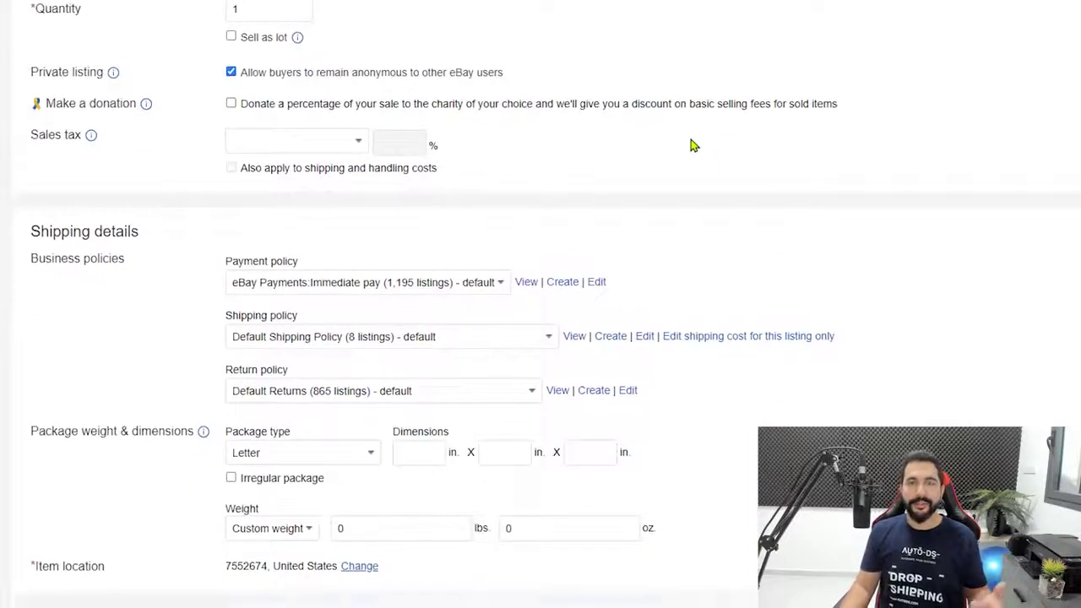
{"action": "scroll", "coordinate": [691, 145], "scroll_direction": "down", "scroll_amount": 5}
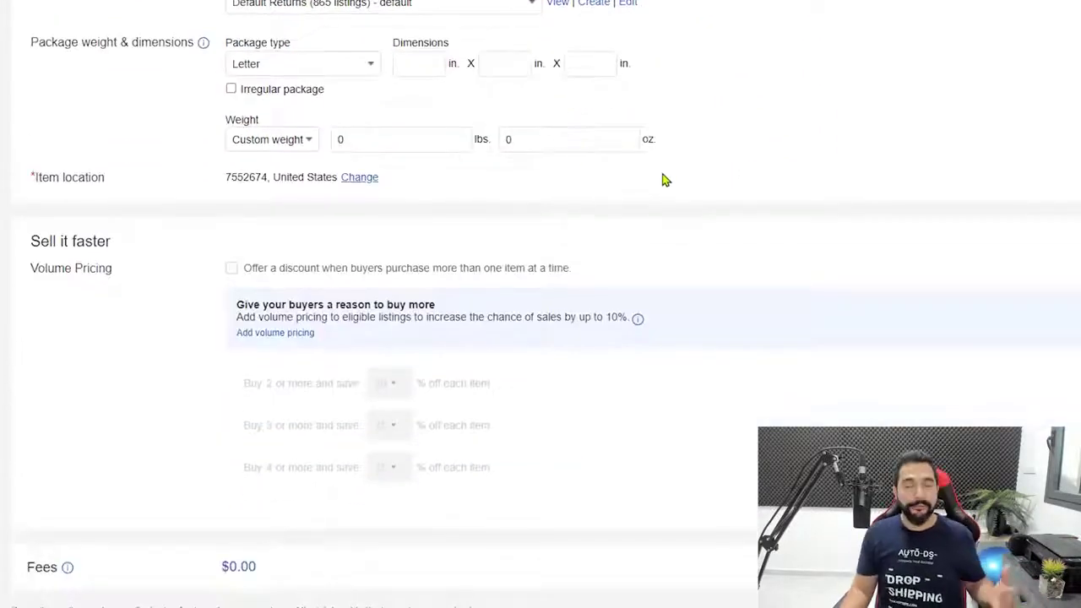
Step: Enable the volume pricing discount for buyers who purchase more than one item at a time
{"action": "left_click", "coordinate": [232, 269]}
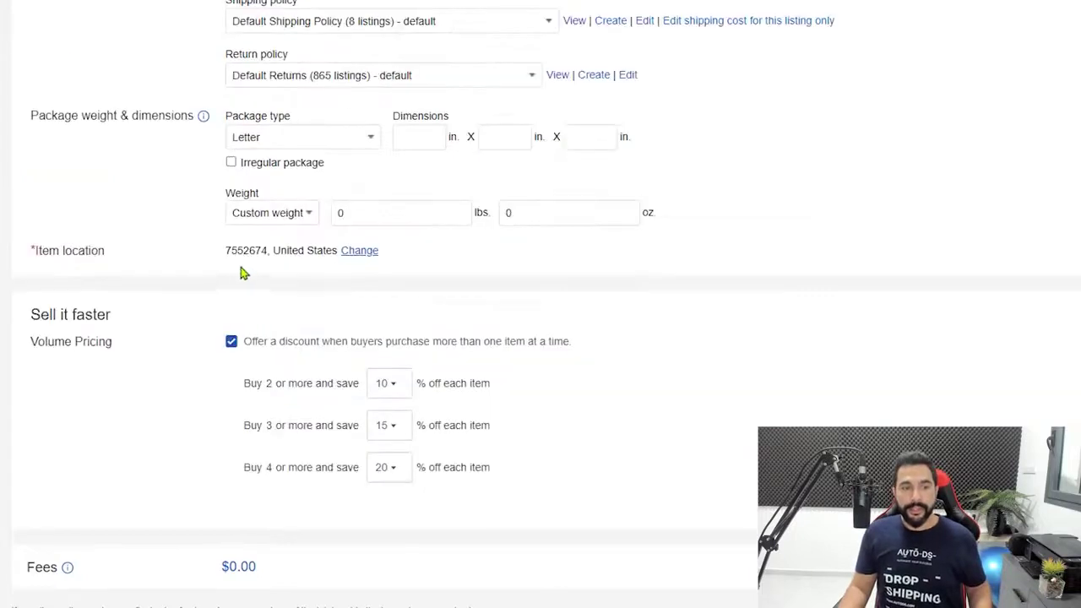
{"action": "left_click", "coordinate": [232, 342]}
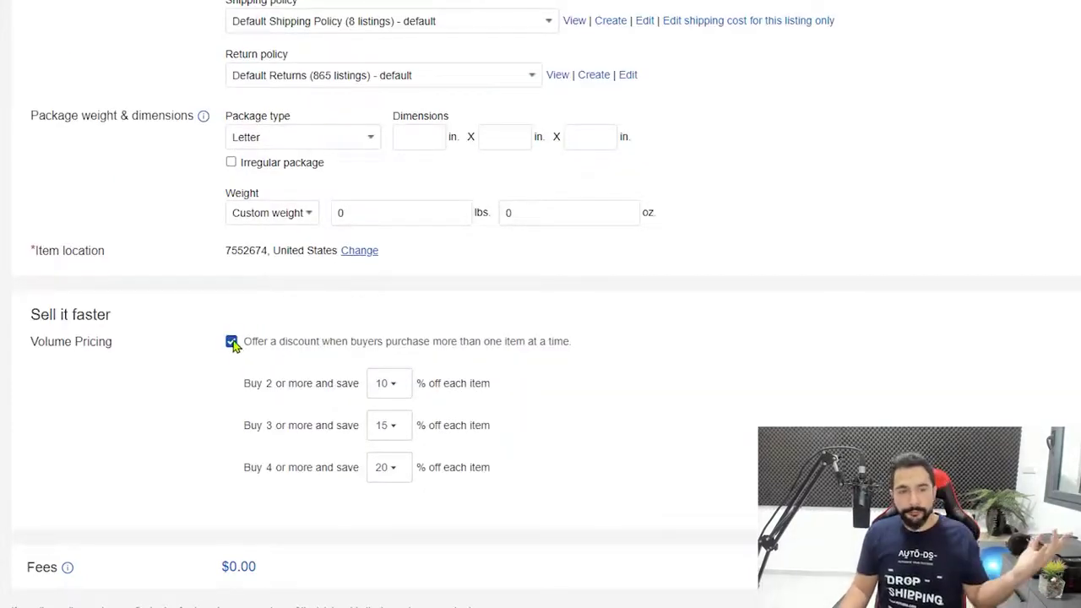
{"action": "scroll", "coordinate": [440, 549], "scroll_direction": "down", "scroll_amount": 2}
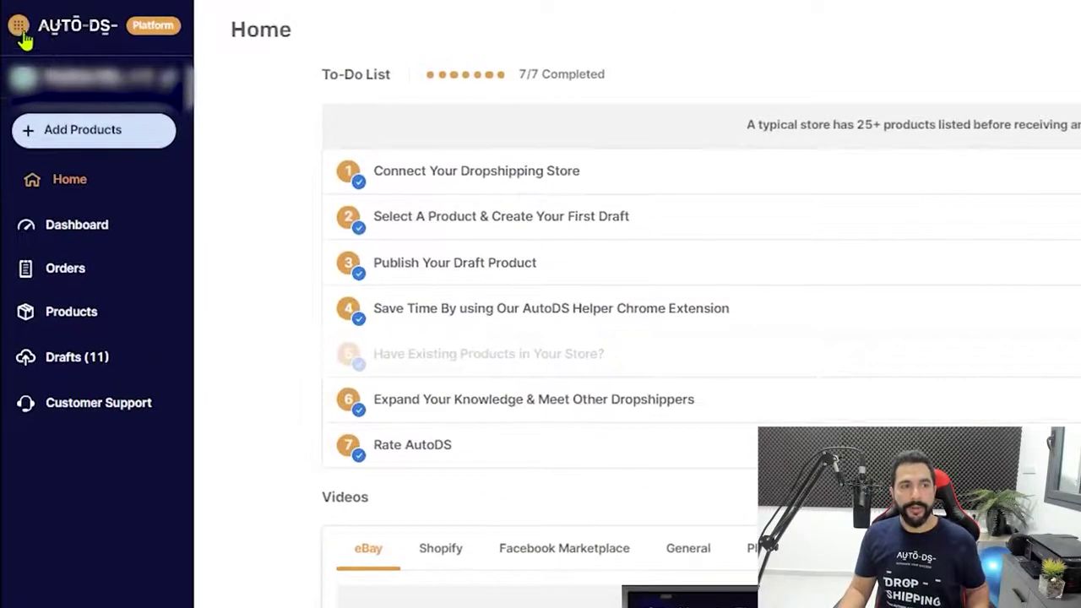
Step: Switch to AutoDS, open its Product Research section and browse the catalogue of all products
{"action": "left_click", "coordinate": [19, 33]}
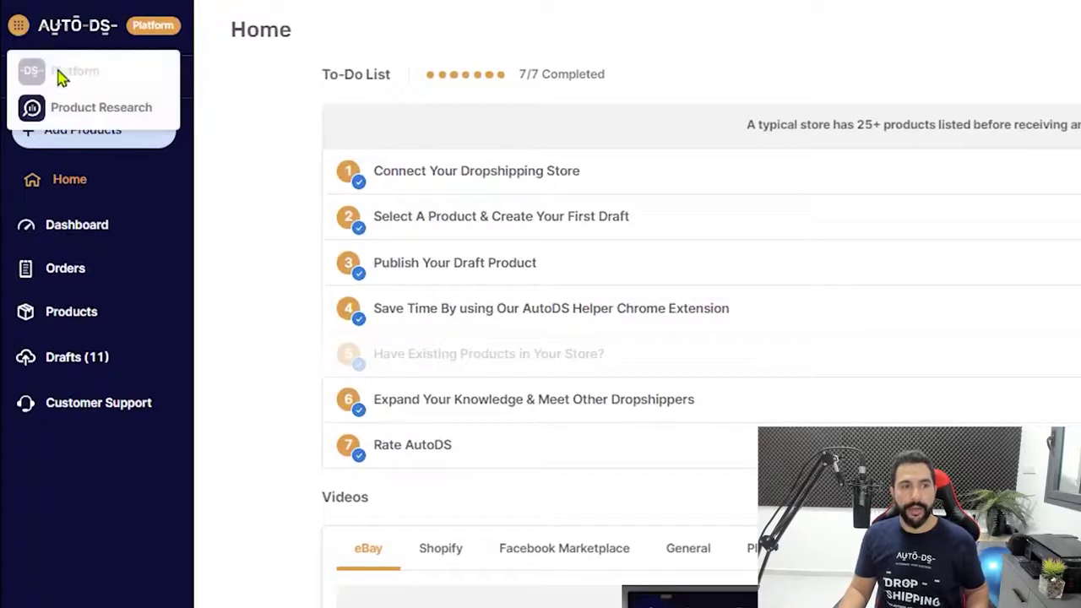
{"action": "left_click", "coordinate": [89, 118]}
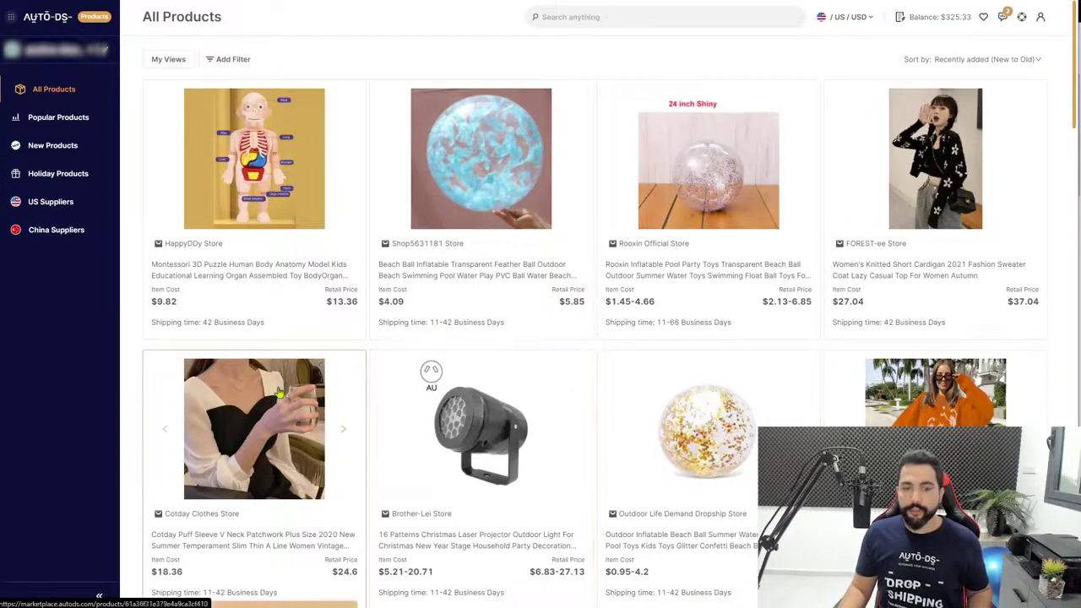
{"action": "scroll", "coordinate": [280, 380], "scroll_direction": "down", "scroll_amount": 3}
{"action": "scroll", "coordinate": [521, 239], "scroll_direction": "up", "scroll_amount": 3}
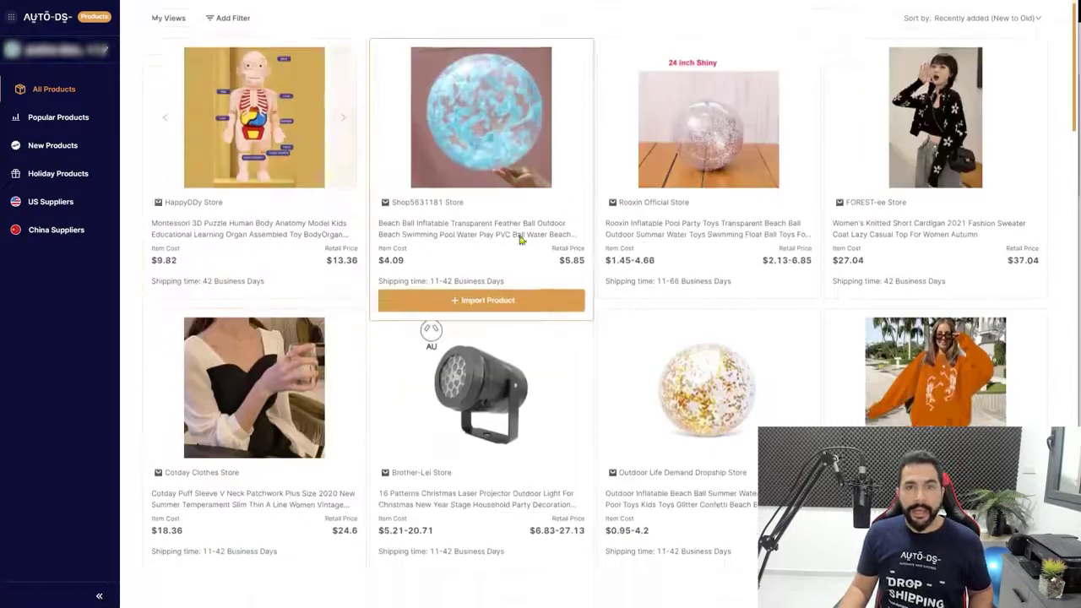
Step: Finish browsing the full product catalogue, then open the Popular Products list and look over its items
{"action": "scroll", "coordinate": [518, 239], "scroll_direction": "down", "scroll_amount": 3}
{"action": "scroll", "coordinate": [514, 241], "scroll_direction": "up", "scroll_amount": 5}
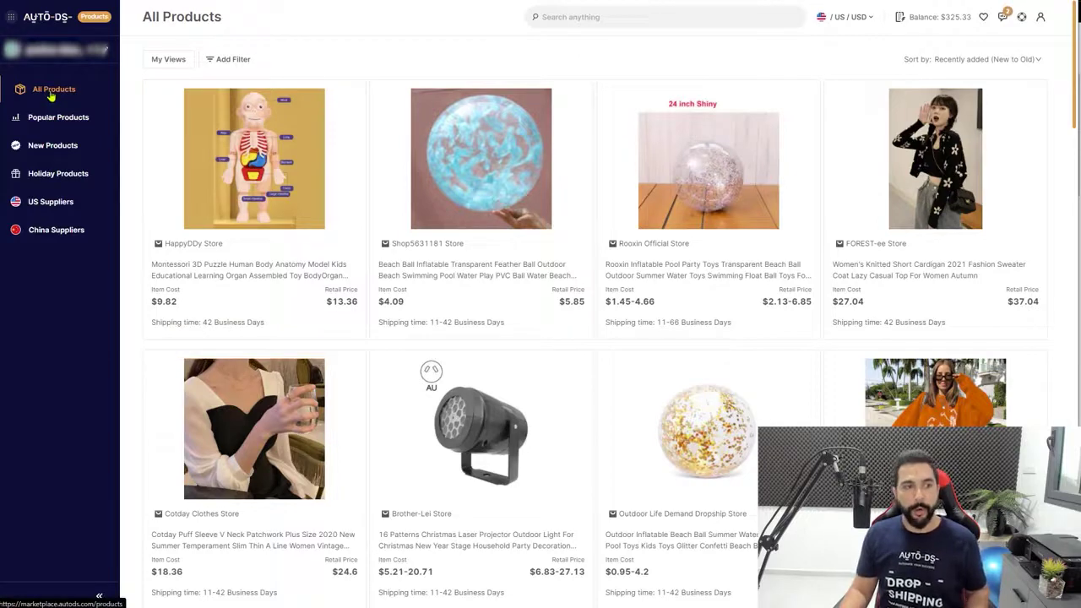
{"action": "left_click", "coordinate": [48, 127]}
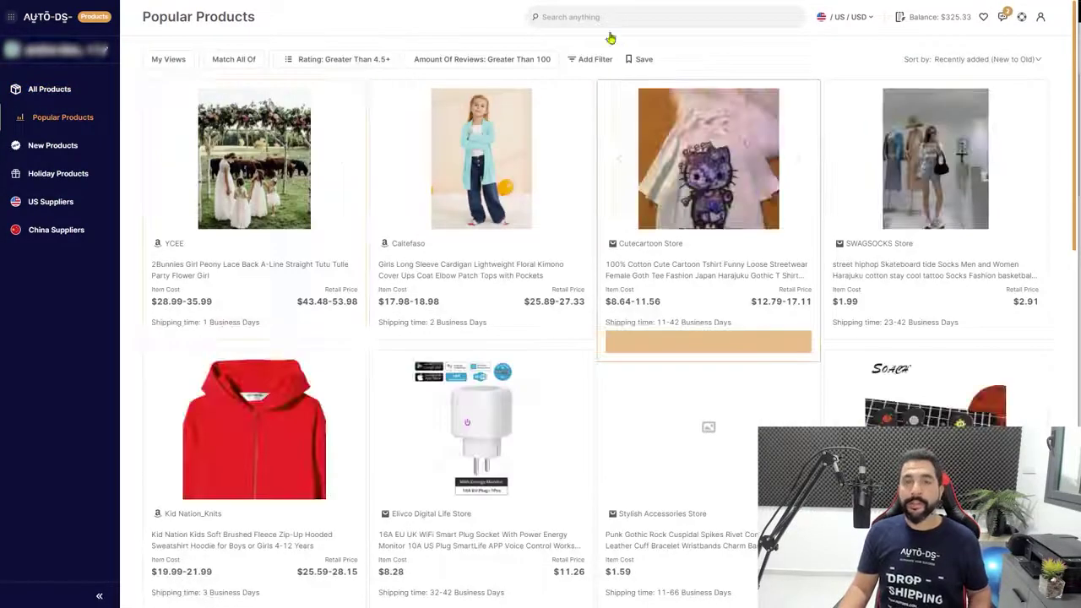
{"action": "scroll", "coordinate": [639, 76], "scroll_direction": "down", "scroll_amount": 1}
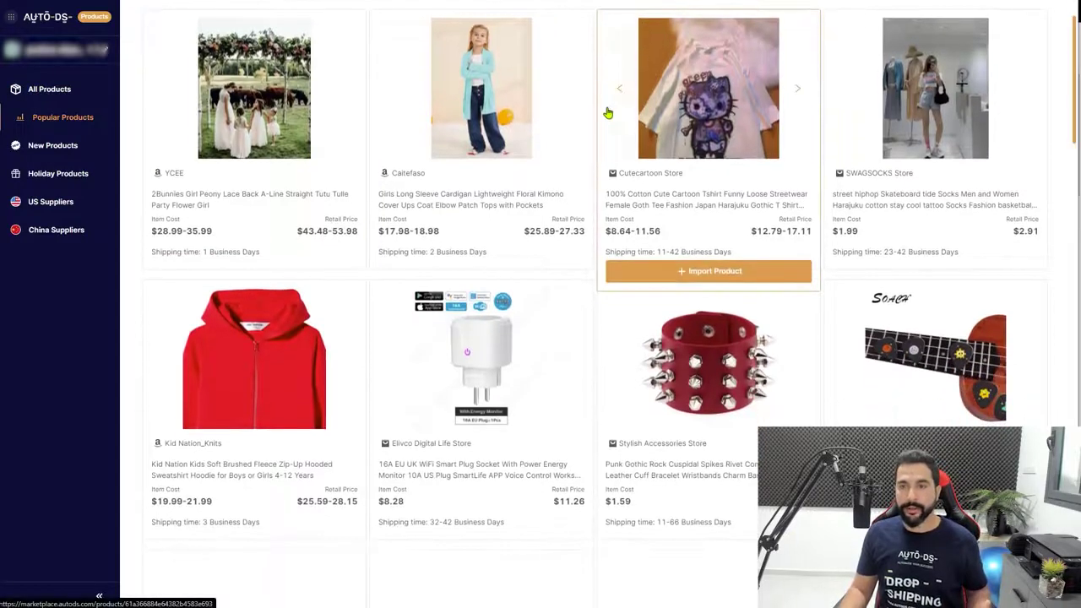
{"action": "scroll", "coordinate": [175, 64], "scroll_direction": "up", "scroll_amount": 1}
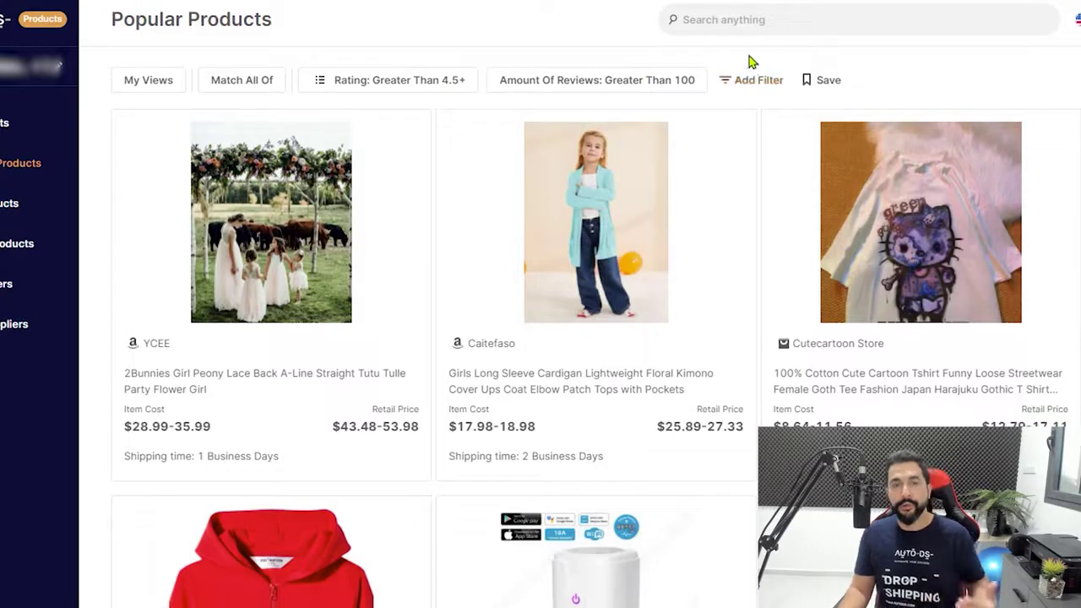
Step: Explore the filters available for the popular products, including the list of product categories, without applying any
{"action": "left_click", "coordinate": [743, 89]}
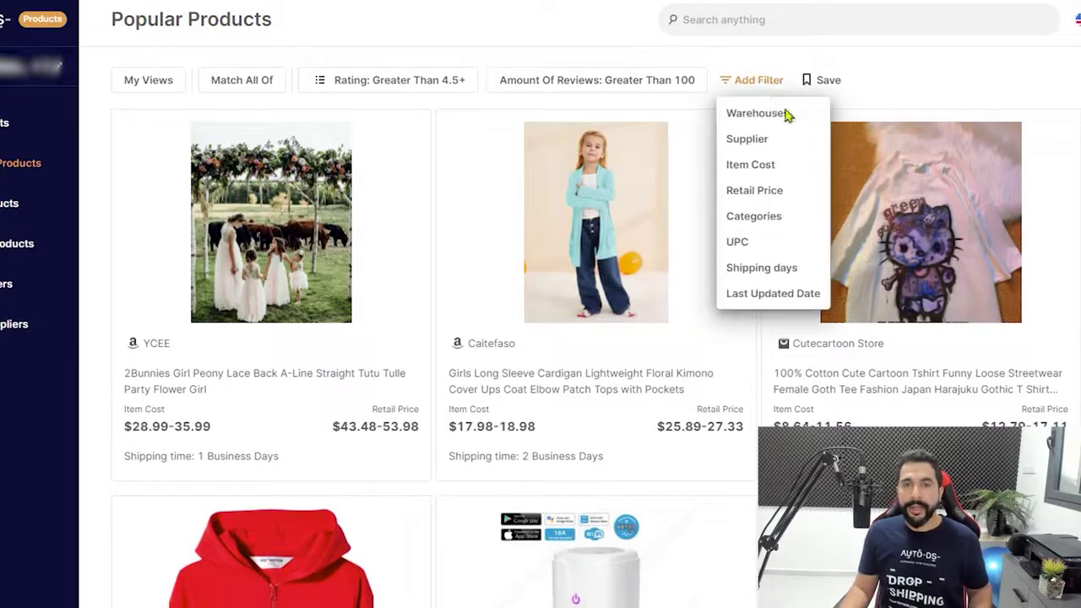
{"action": "left_click", "coordinate": [776, 217]}
{"action": "left_click", "coordinate": [779, 141]}
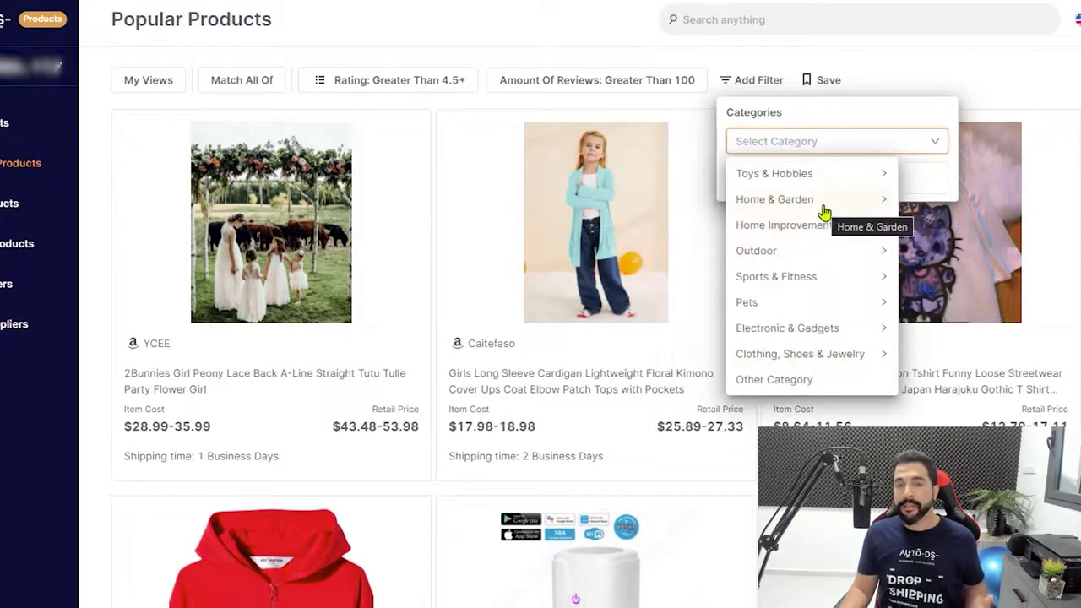
{"action": "left_click", "coordinate": [916, 149]}
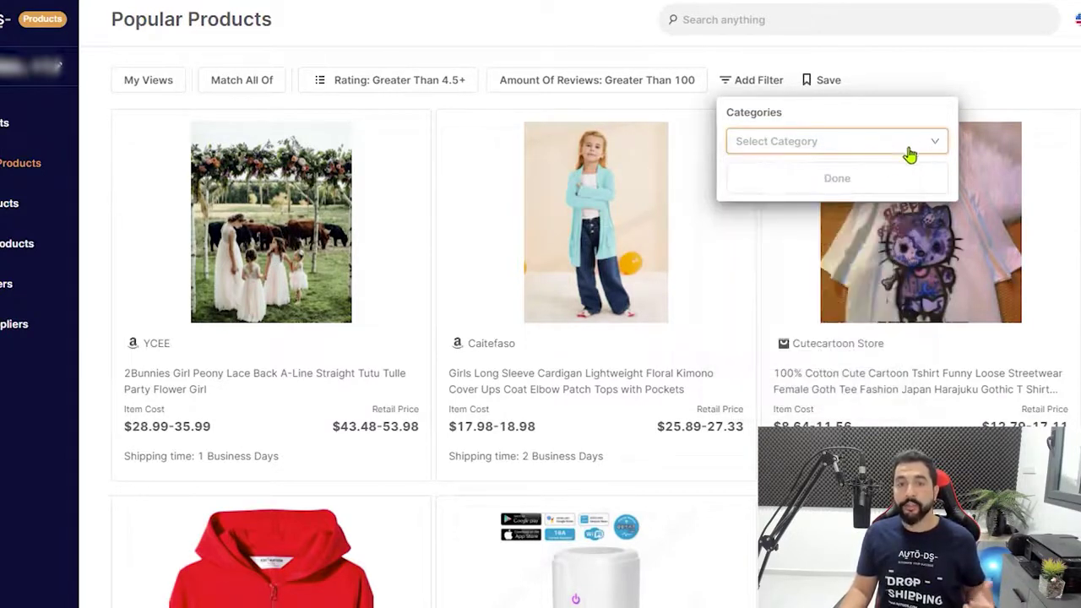
{"action": "left_click", "coordinate": [760, 80]}
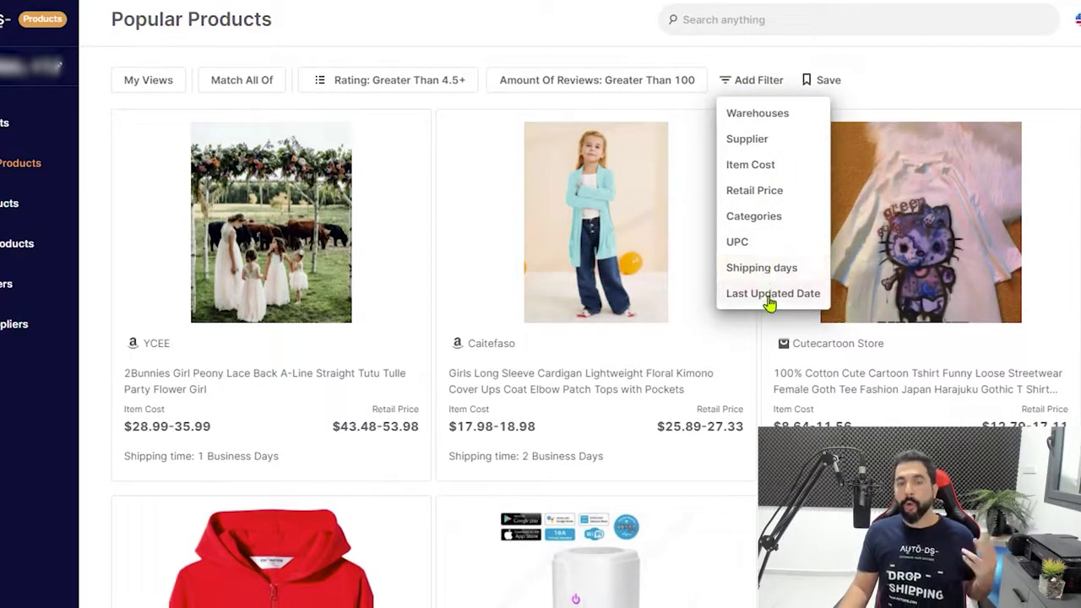
{"action": "left_click", "coordinate": [924, 85]}
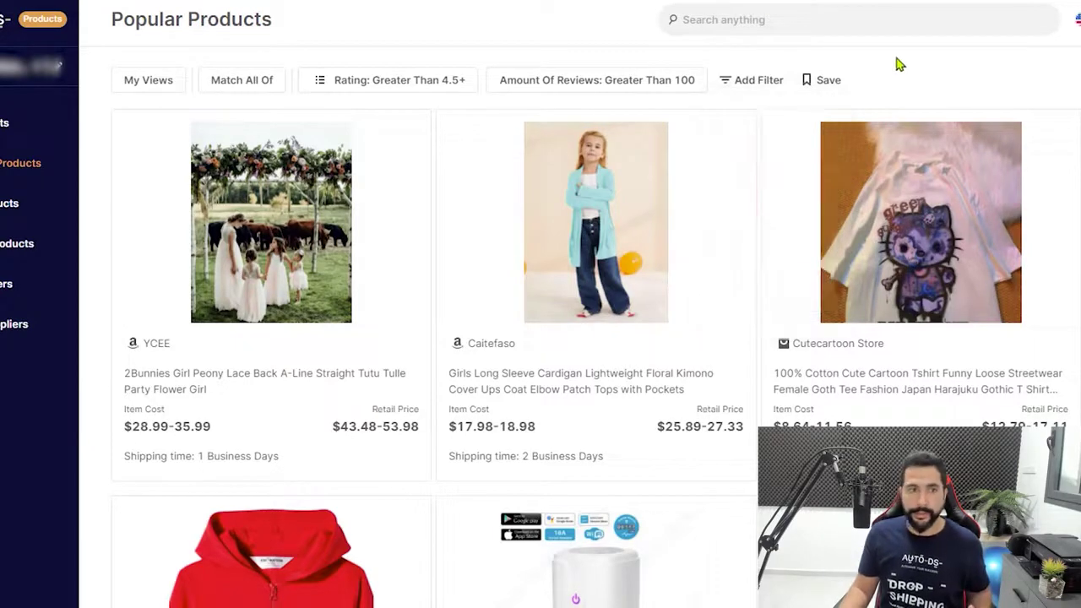
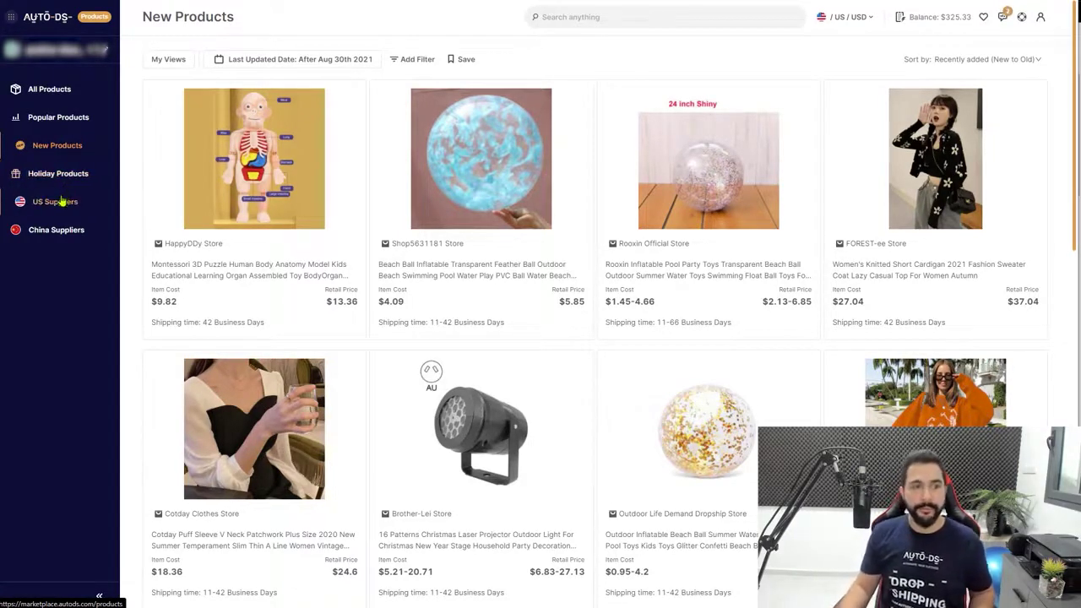
Step: Open the Holiday Products list and browse through its seasonal items, prices and shipping times
{"action": "left_click", "coordinate": [61, 176]}
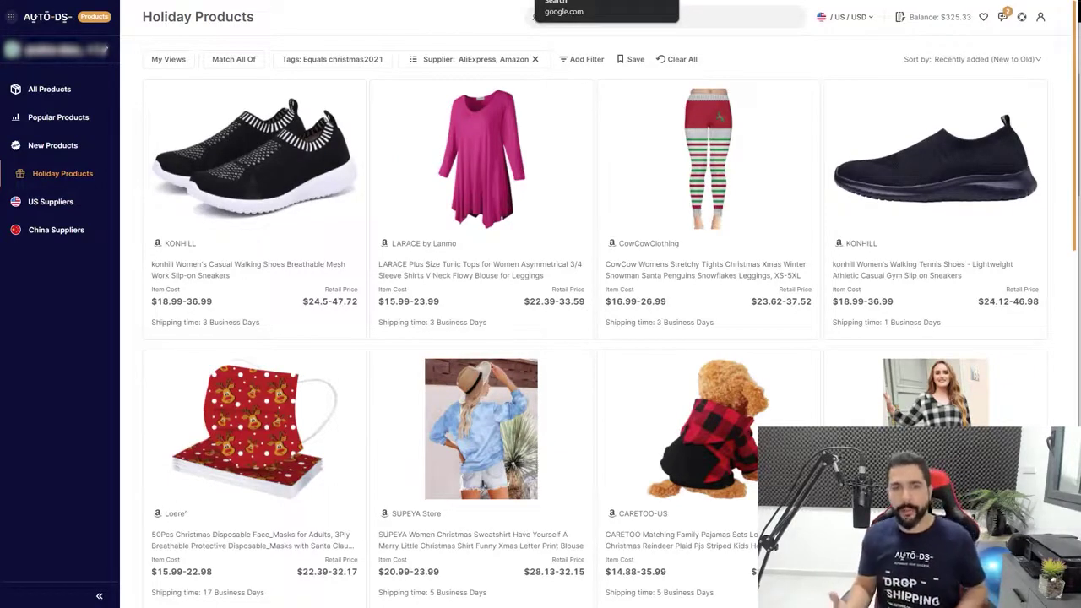
{"action": "mouse_move", "coordinate": [693, 142]}
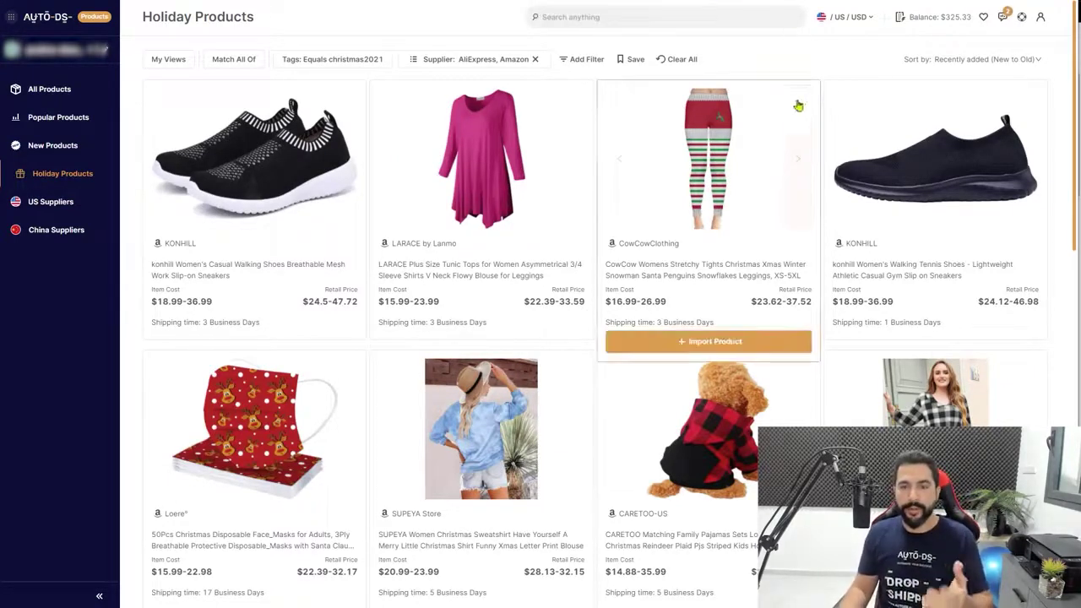
{"action": "scroll", "coordinate": [608, 194], "scroll_direction": "down", "scroll_amount": 5}
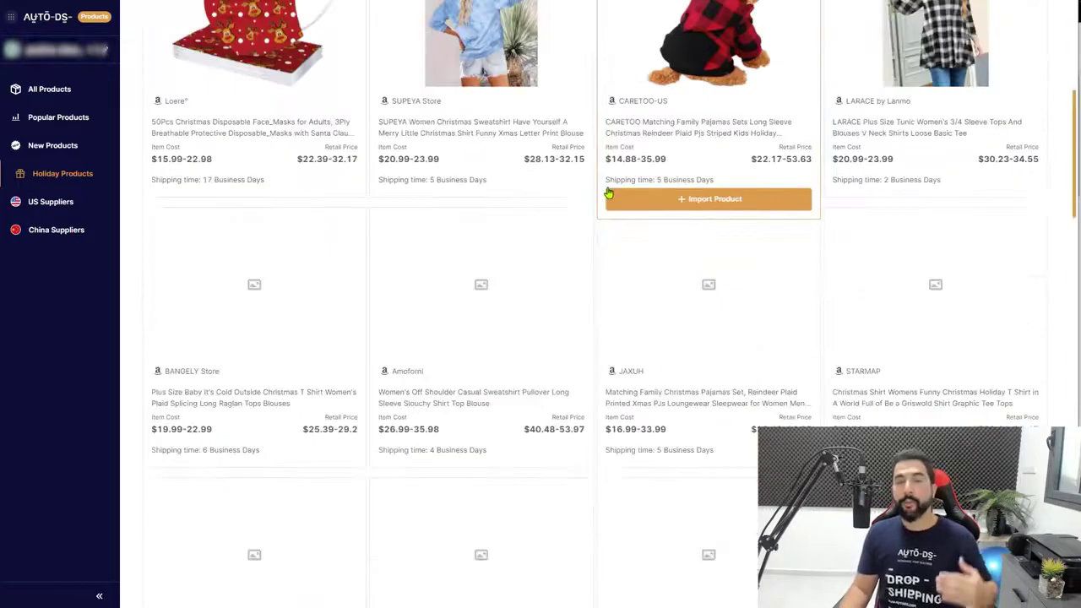
{"action": "scroll", "coordinate": [608, 194], "scroll_direction": "down", "scroll_amount": 1}
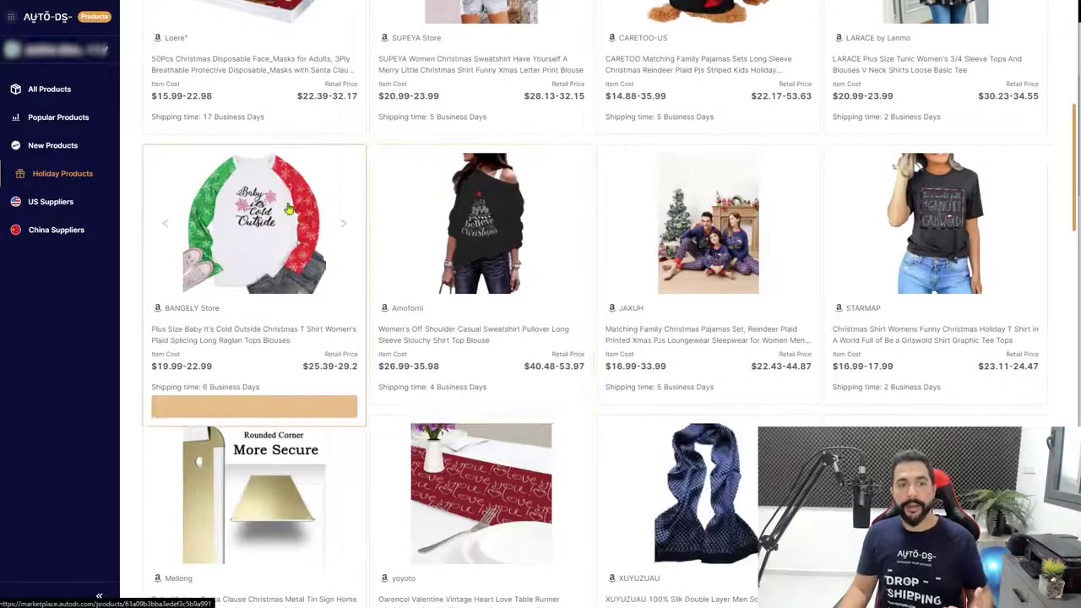
{"action": "scroll", "coordinate": [412, 184], "scroll_direction": "down", "scroll_amount": 3}
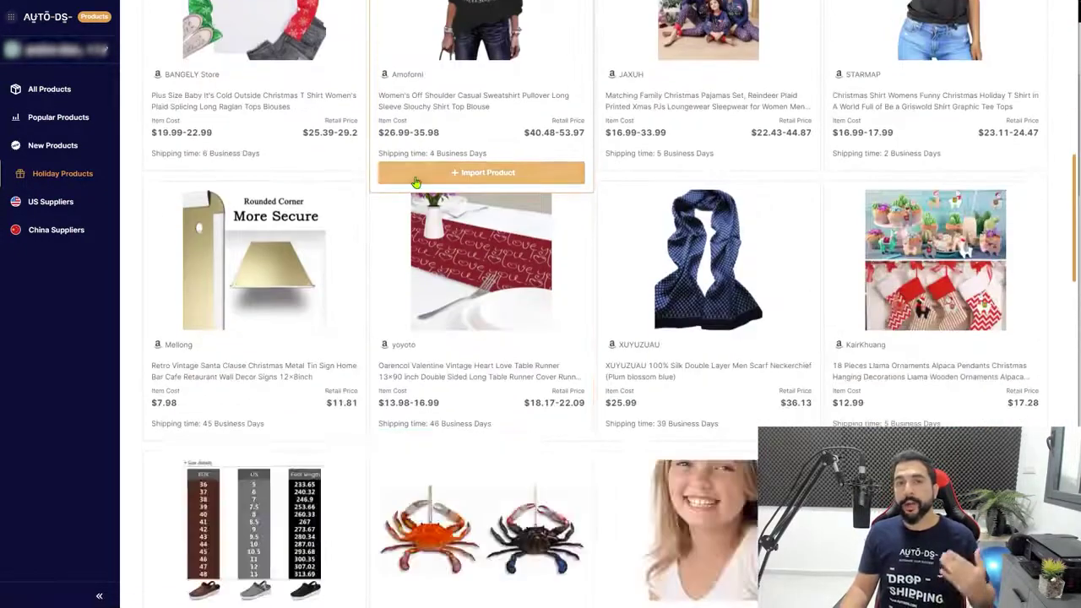
{"action": "scroll", "coordinate": [415, 182], "scroll_direction": "up", "scroll_amount": 1}
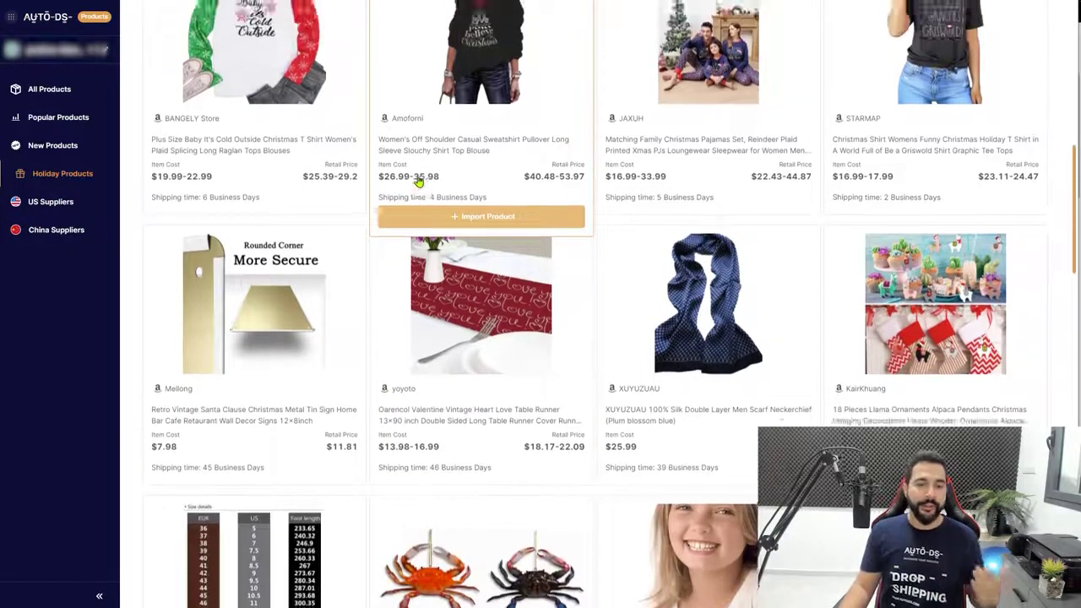
{"action": "scroll", "coordinate": [418, 181], "scroll_direction": "down", "scroll_amount": 4}
{"action": "scroll", "coordinate": [418, 179], "scroll_direction": "up", "scroll_amount": 10}
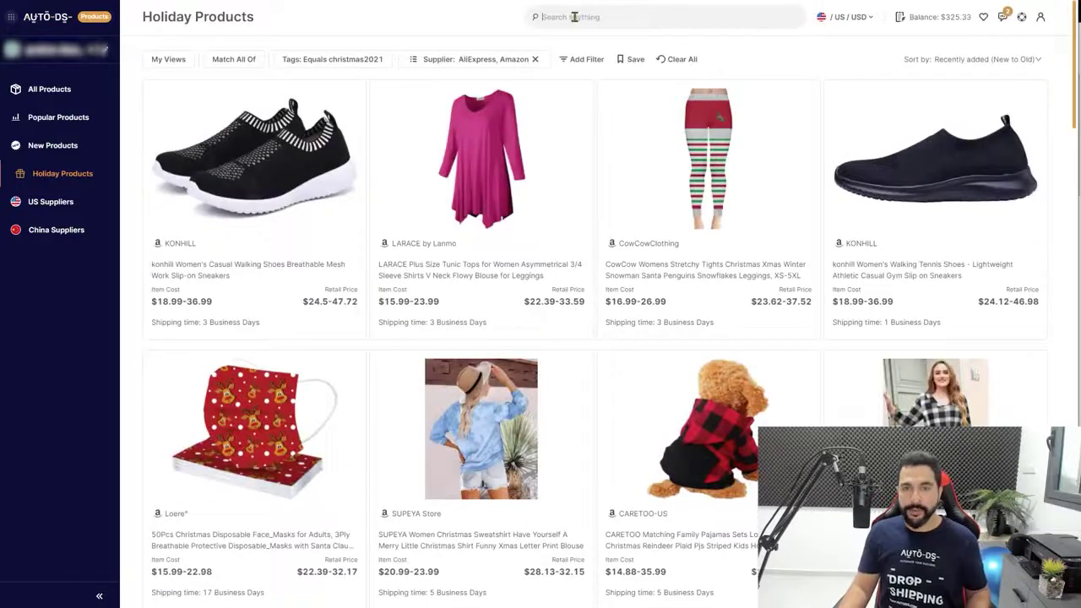
Step: Search the holiday products for "christmas" and dismiss the store selection dialog
{"action": "left_click", "coordinate": [573, 17]}
{"action": "type", "text": "christmas"}
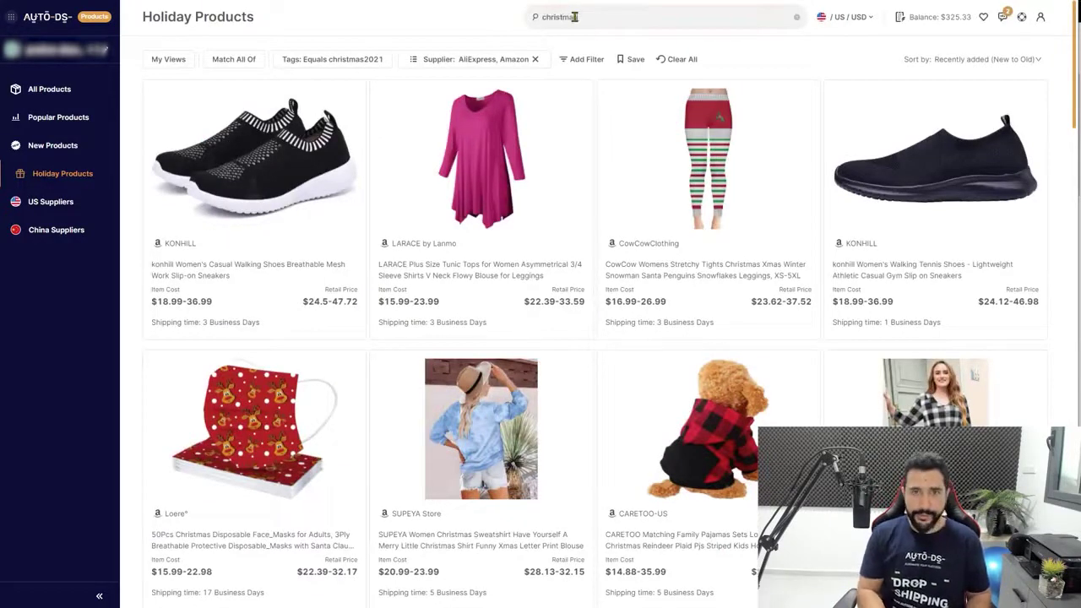
{"action": "key", "text": "Return"}
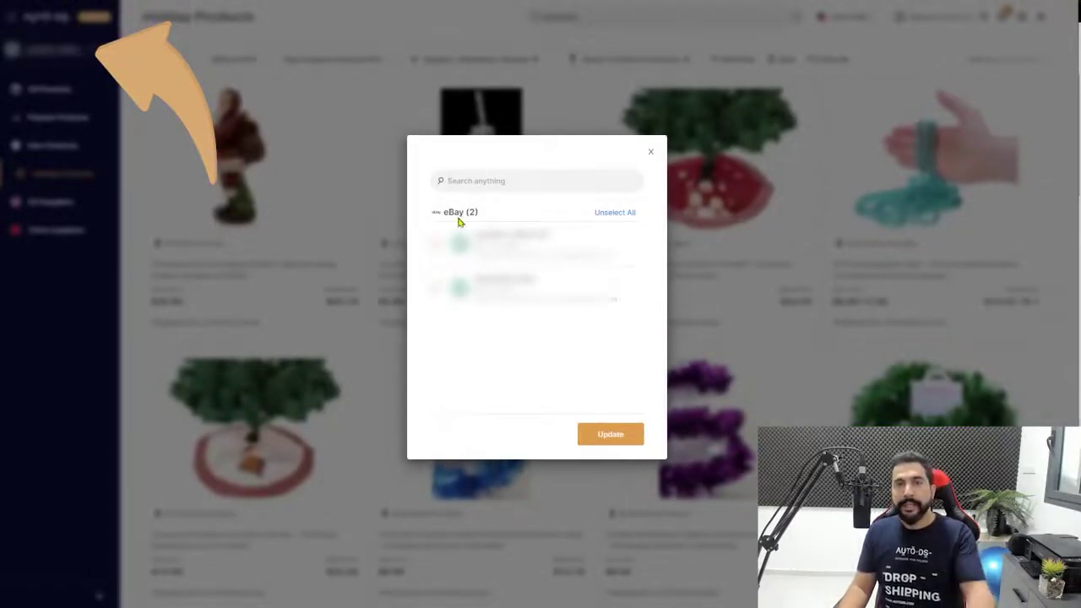
{"action": "left_click", "coordinate": [318, 193]}
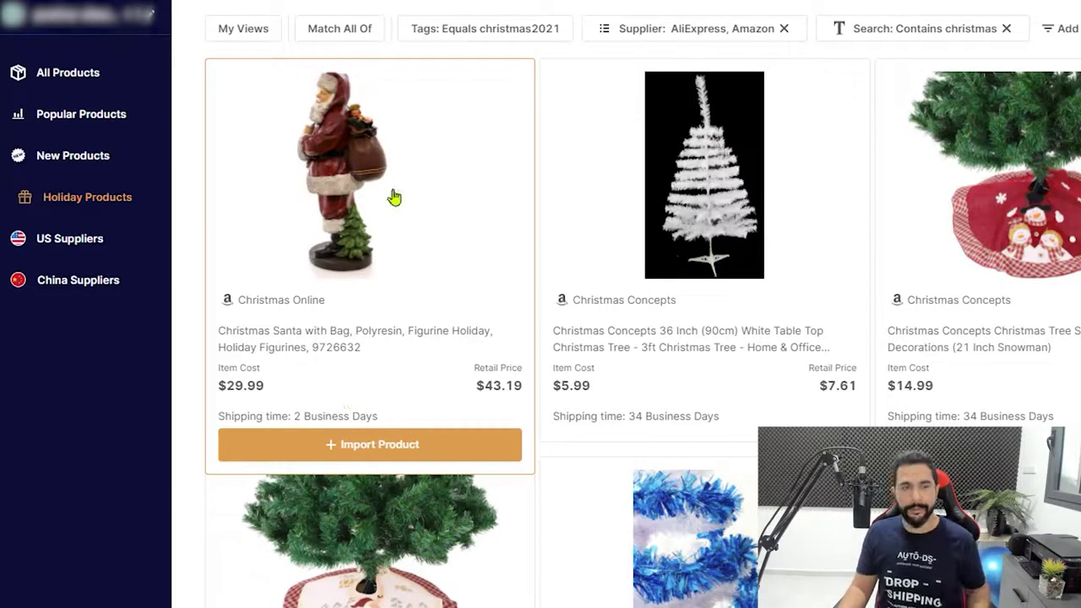
Step: Open the Christmas Santa with Bag figurine and examine its product info, specifications, return policy and reviews
{"action": "left_click", "coordinate": [353, 161]}
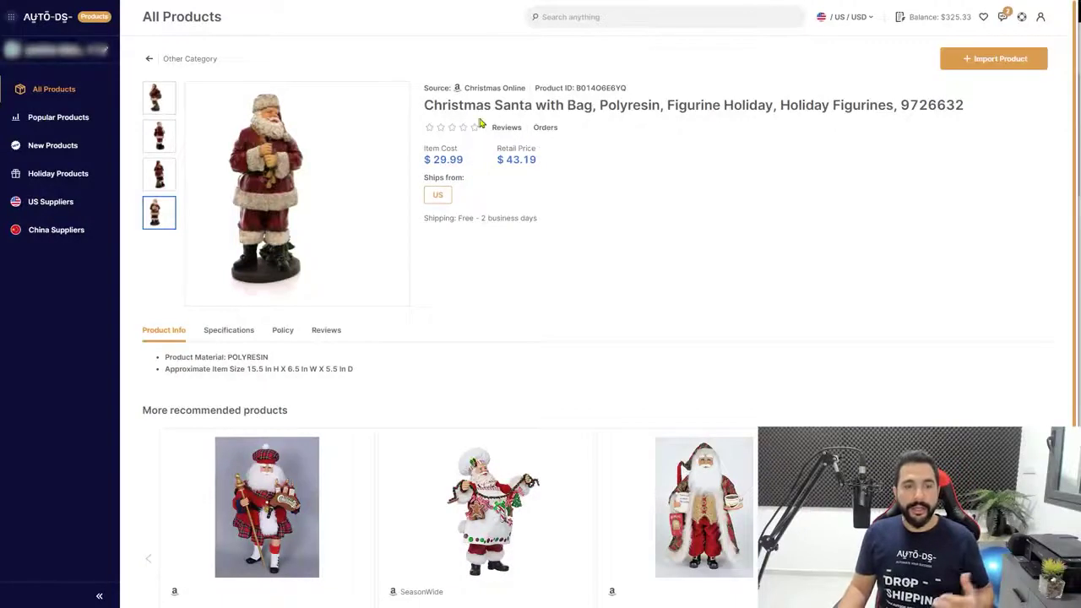
{"action": "scroll", "coordinate": [205, 274], "scroll_direction": "down", "scroll_amount": 1}
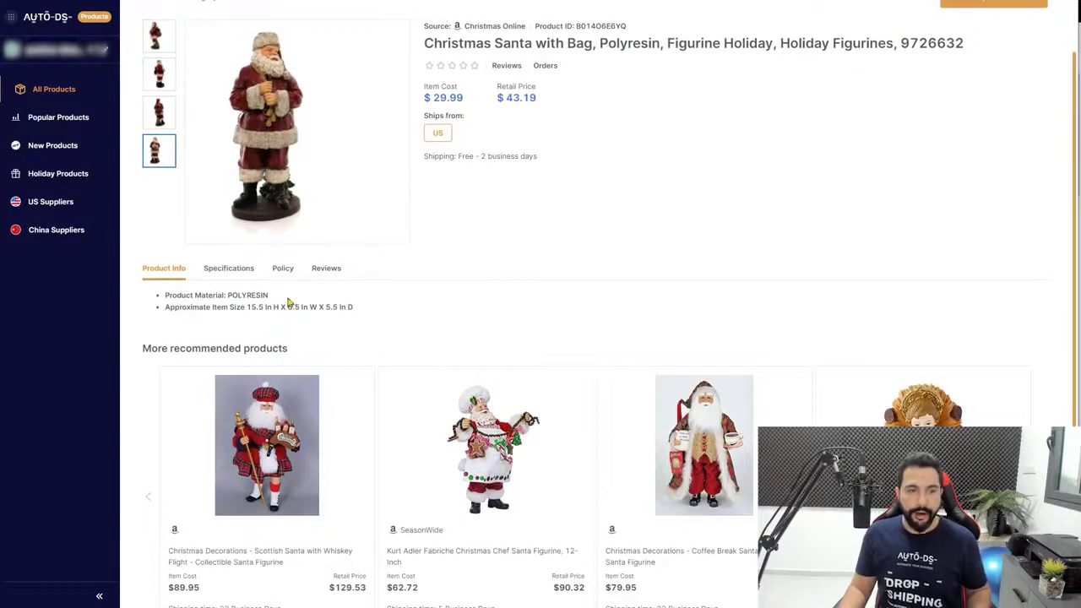
{"action": "left_click", "coordinate": [223, 271]}
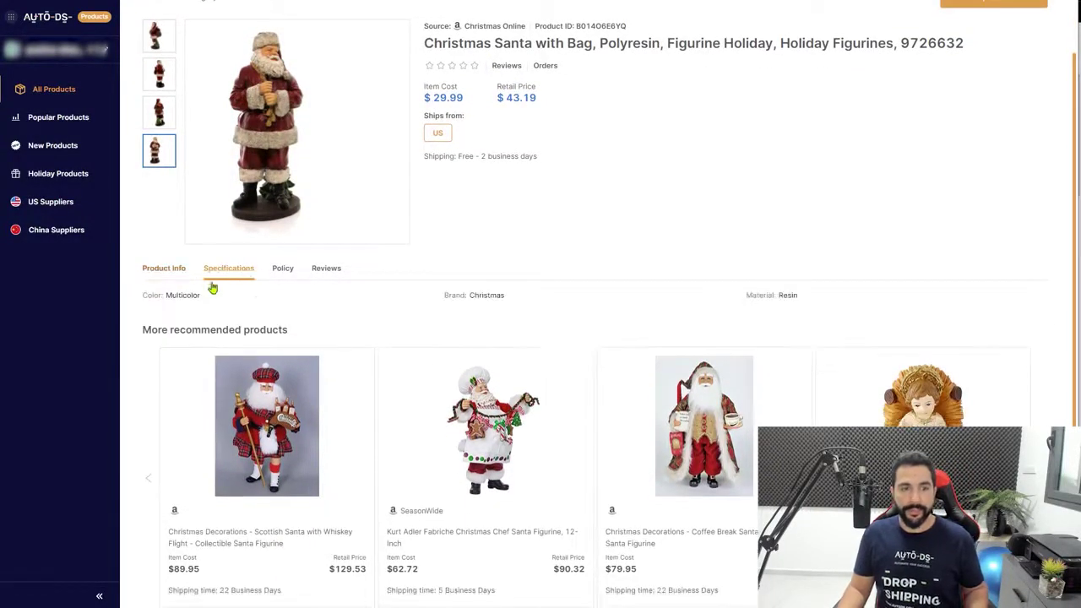
{"action": "left_click", "coordinate": [282, 272]}
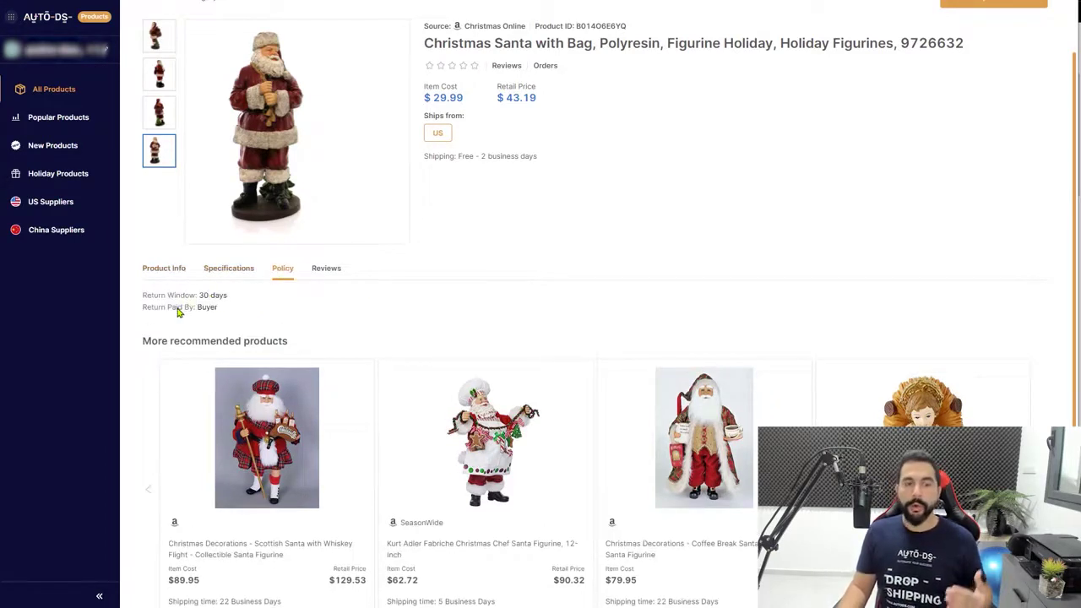
{"action": "left_click", "coordinate": [319, 275]}
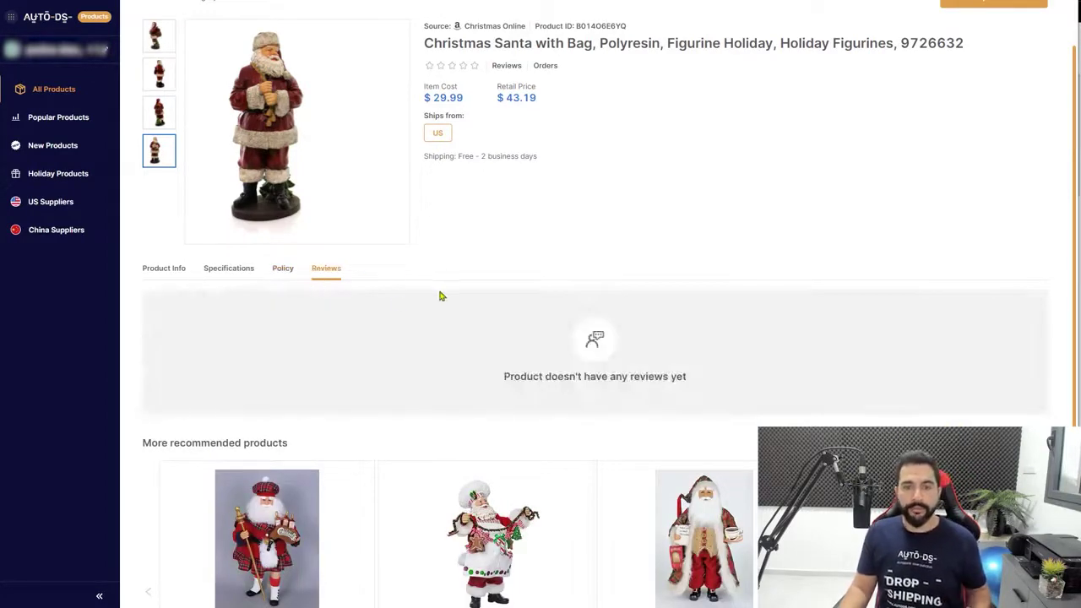
Step: Look through both pages of recommended products for the Santa figurine
{"action": "scroll", "coordinate": [437, 295], "scroll_direction": "down", "scroll_amount": 2}
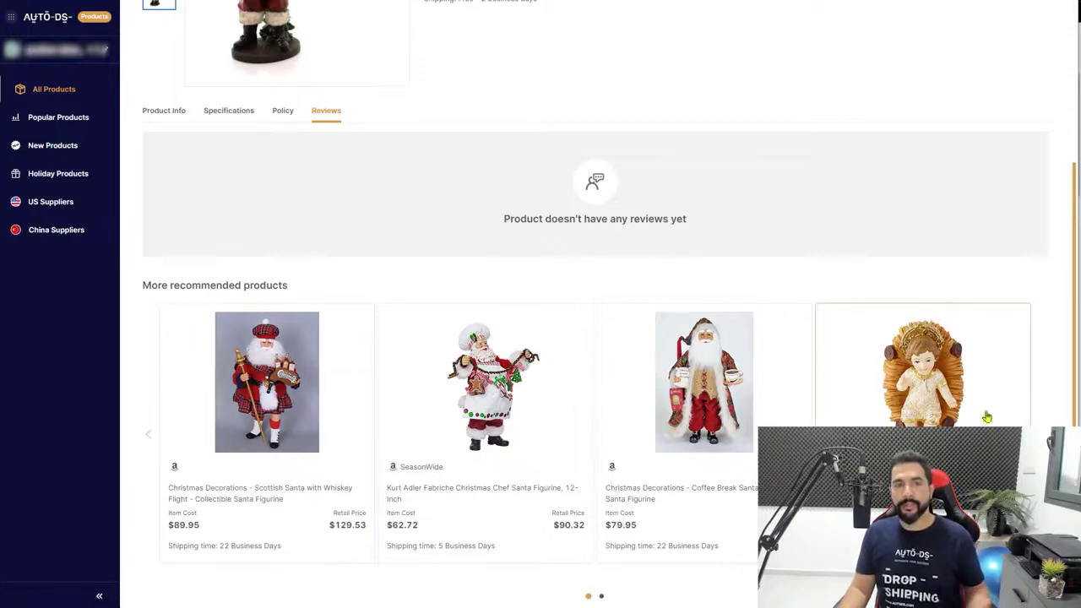
{"action": "scroll", "coordinate": [473, 304], "scroll_direction": "up", "scroll_amount": 3}
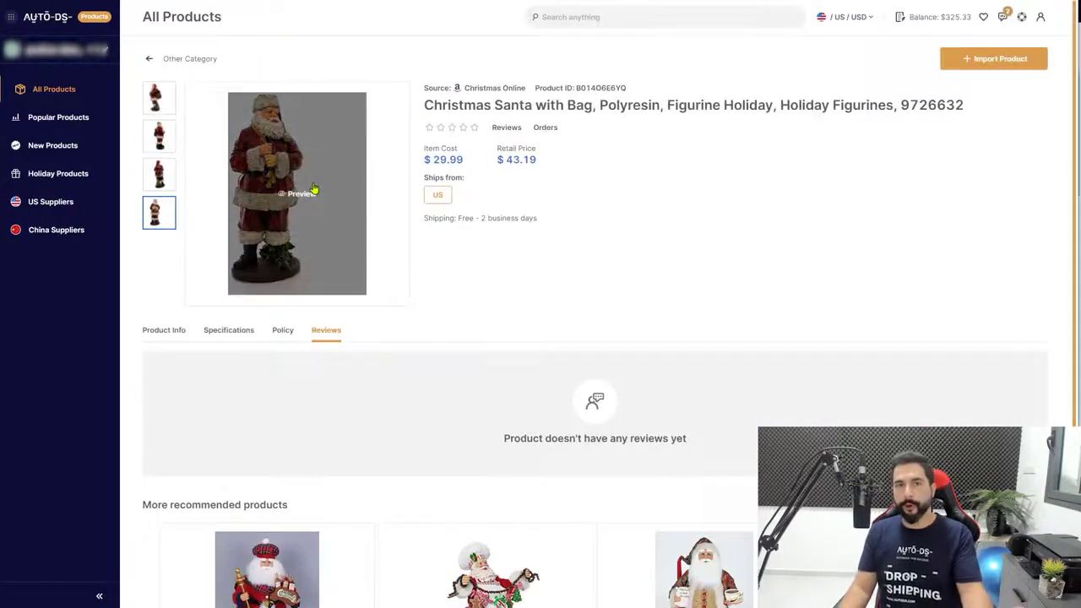
{"action": "scroll", "coordinate": [490, 228], "scroll_direction": "down", "scroll_amount": 3}
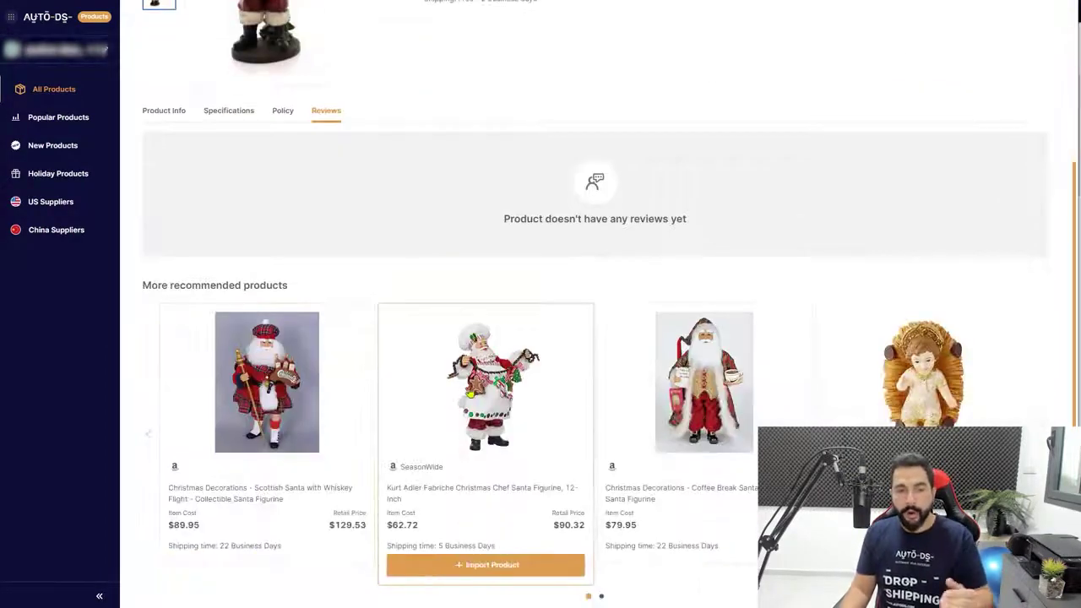
{"action": "left_click", "coordinate": [1043, 434]}
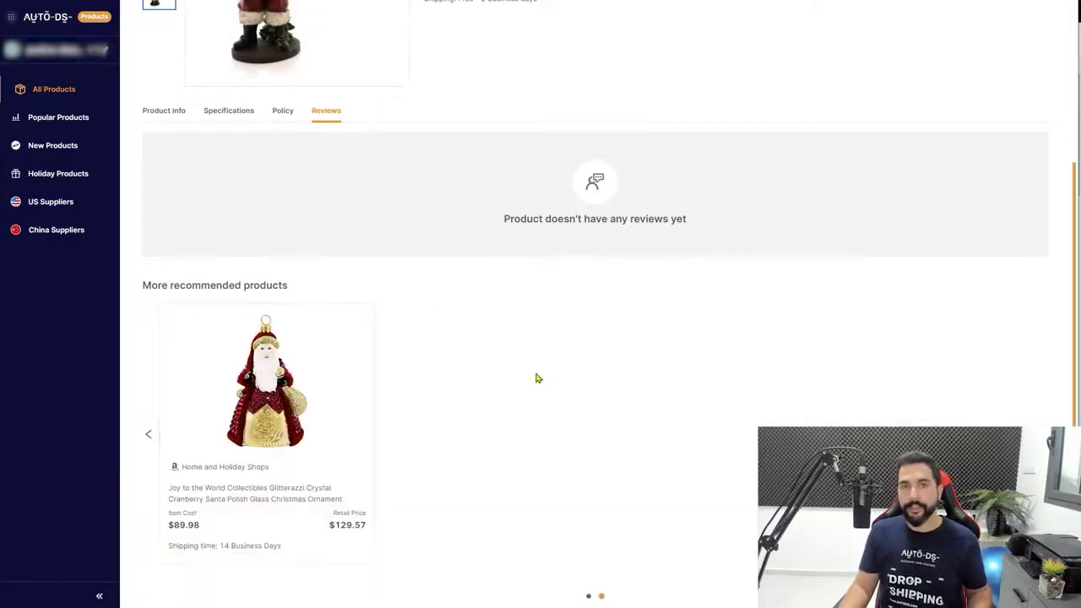
{"action": "mouse_move", "coordinate": [329, 367]}
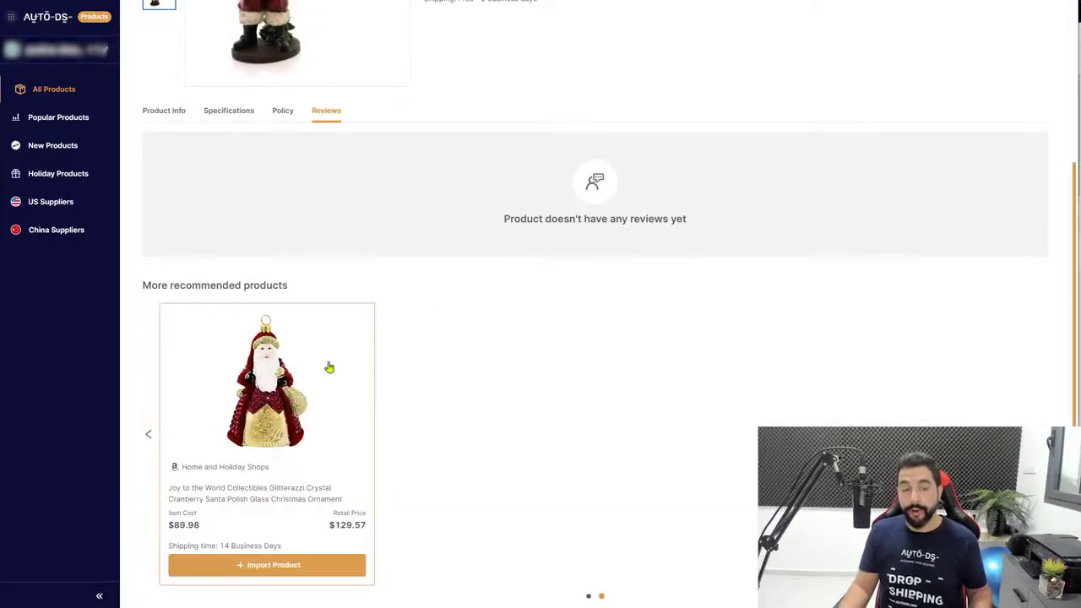
{"action": "left_click", "coordinate": [147, 437]}
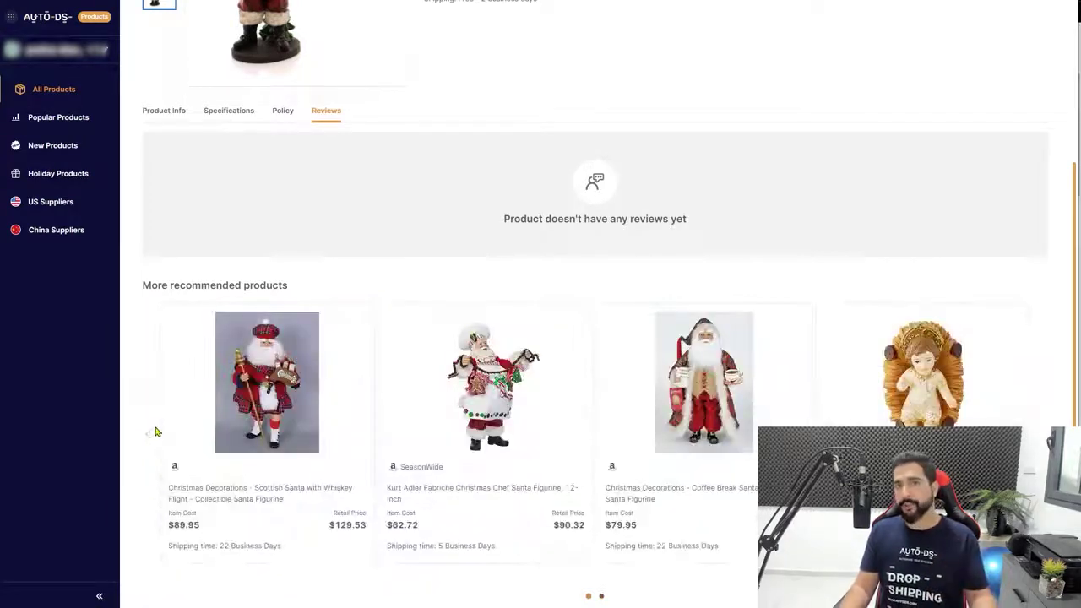
{"action": "mouse_move", "coordinate": [162, 426]}
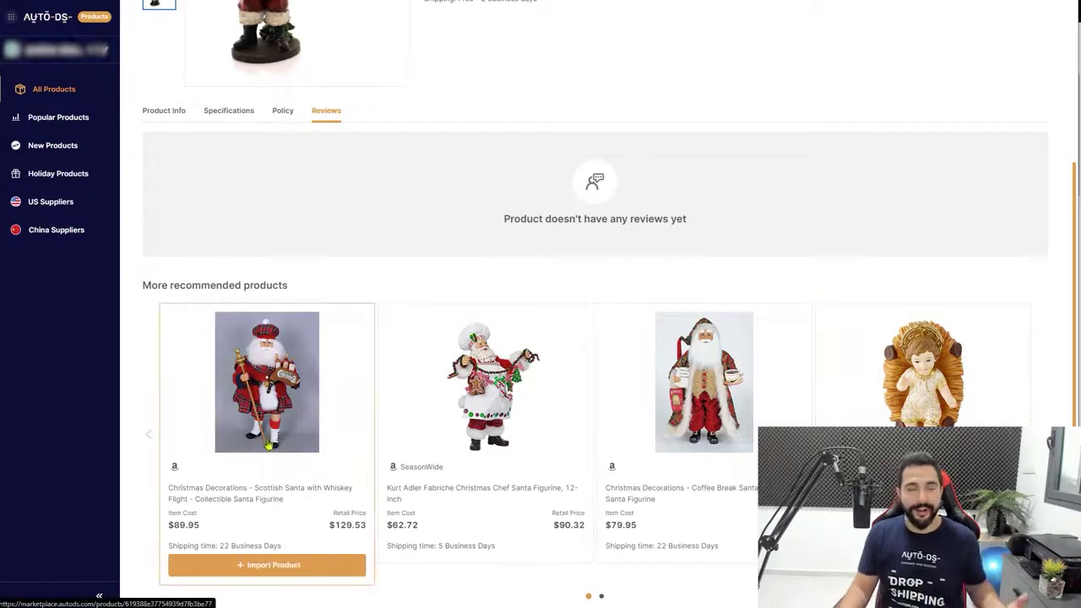
{"action": "scroll", "coordinate": [306, 371], "scroll_direction": "up", "scroll_amount": 3}
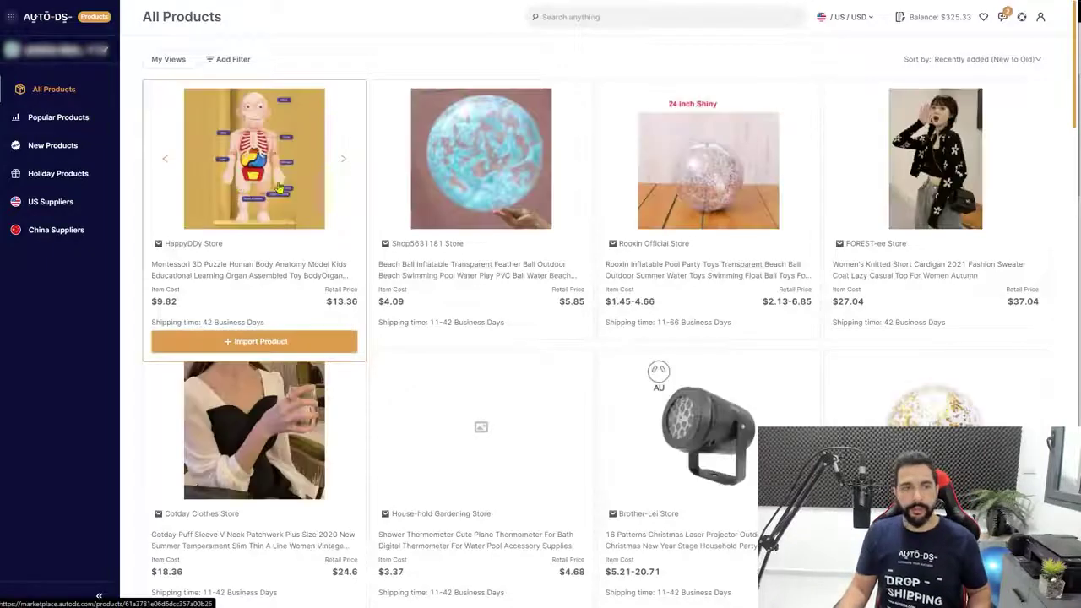
Step: Search all products for "christmas" and check the eBay store selection without changing it
{"action": "left_click", "coordinate": [568, 16]}
{"action": "type", "text": "dhristmas"}
{"action": "key", "text": "Return"}
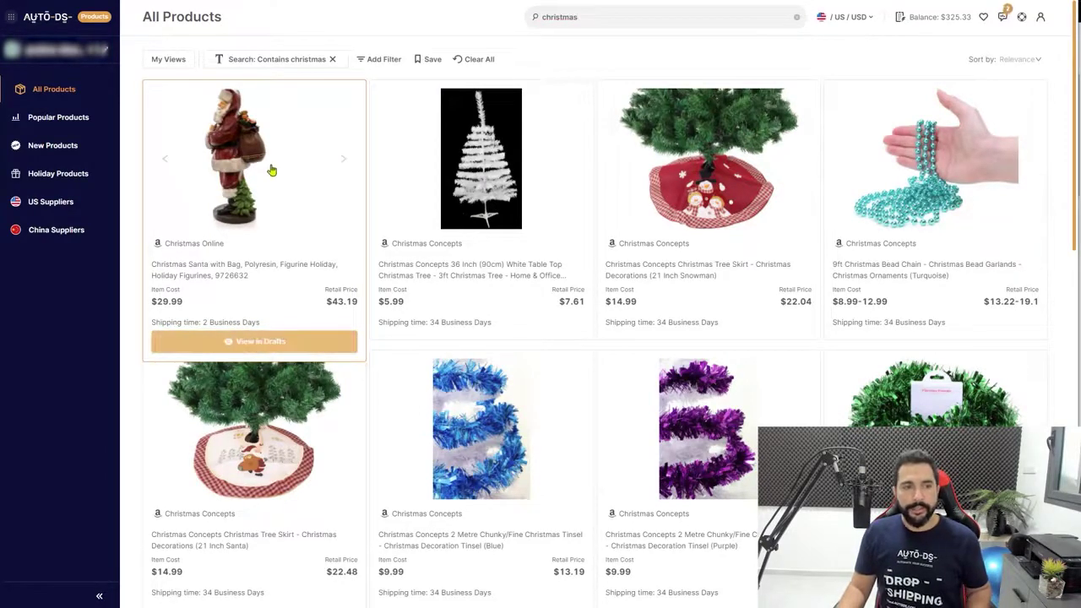
{"action": "left_click", "coordinate": [80, 52]}
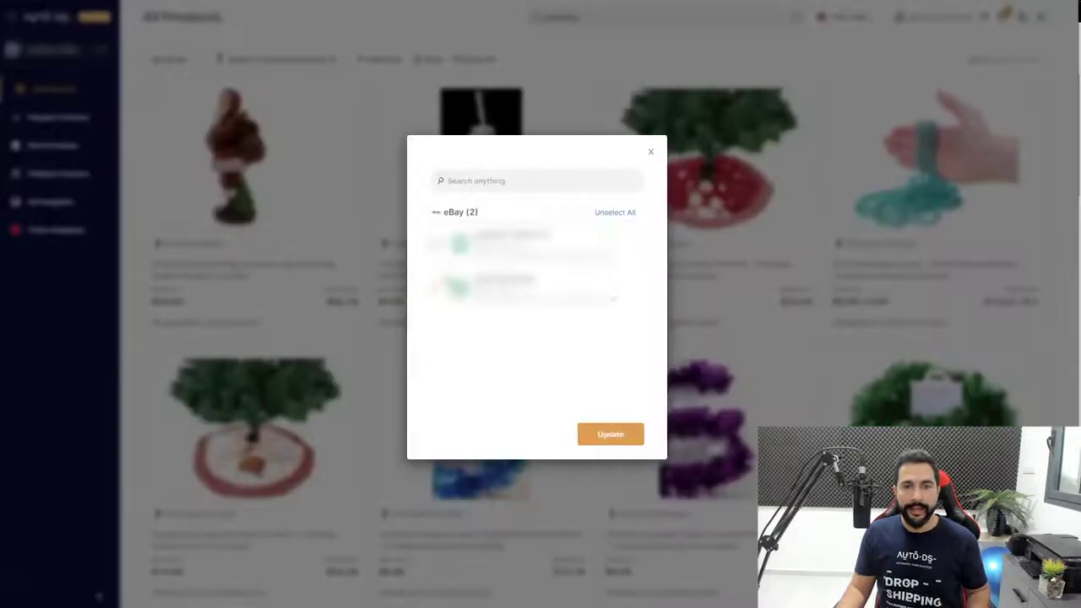
{"action": "left_click", "coordinate": [723, 149]}
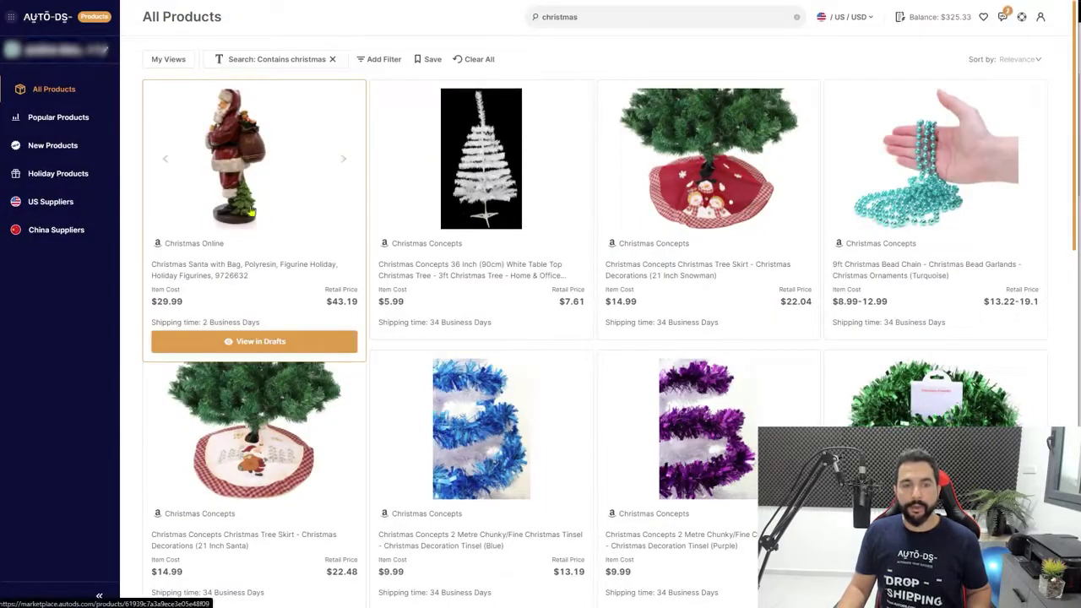
Step: Open the Christmas Santa with Bag figurine's draft in the AutoDS platform for editing
{"action": "left_click", "coordinate": [261, 342]}
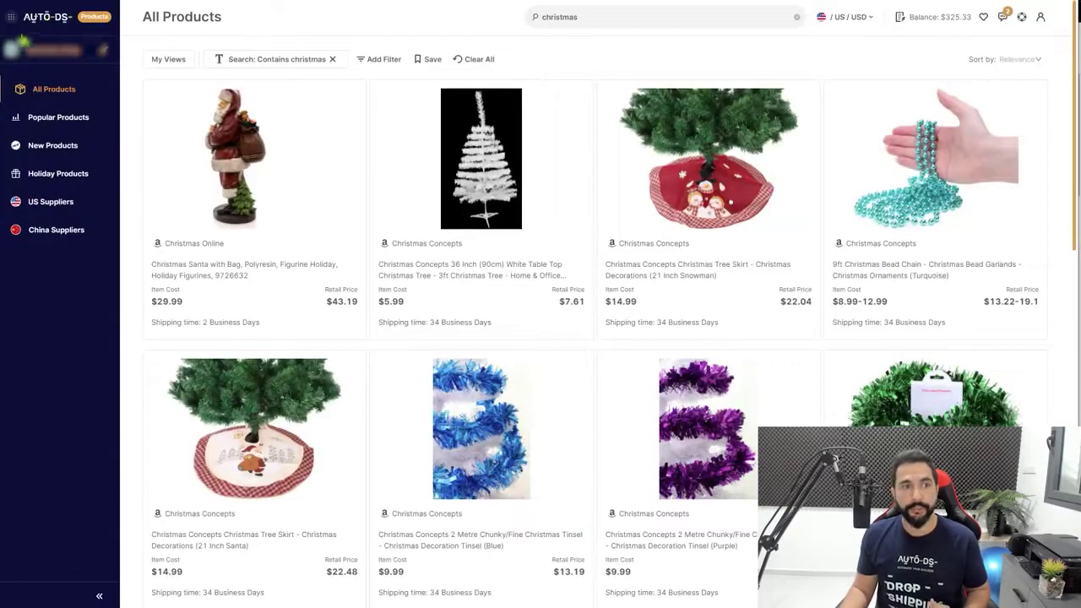
{"action": "left_click", "coordinate": [11, 19]}
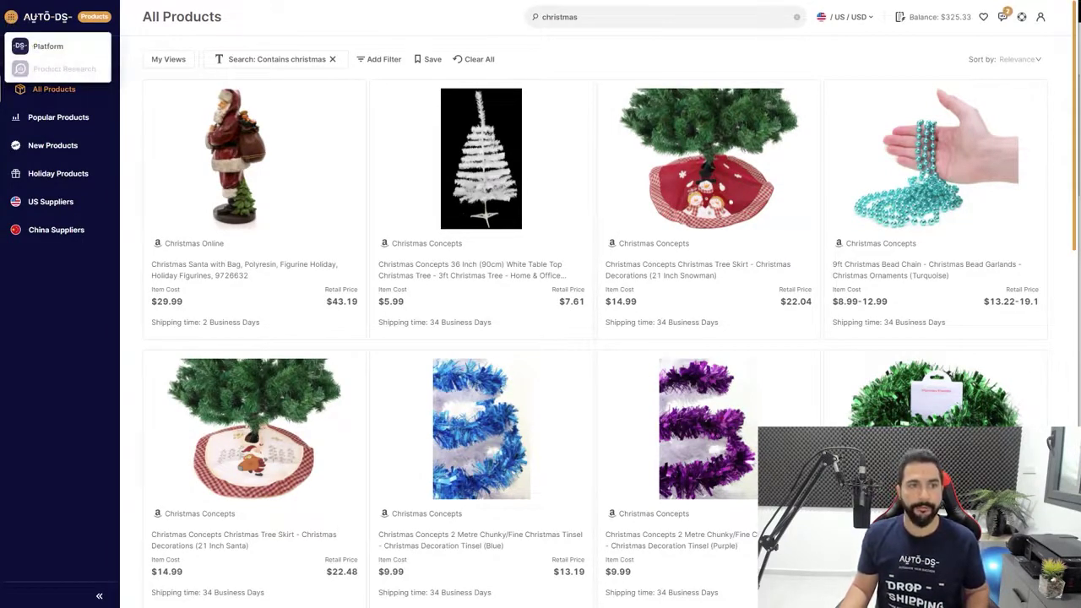
{"action": "left_click", "coordinate": [48, 46]}
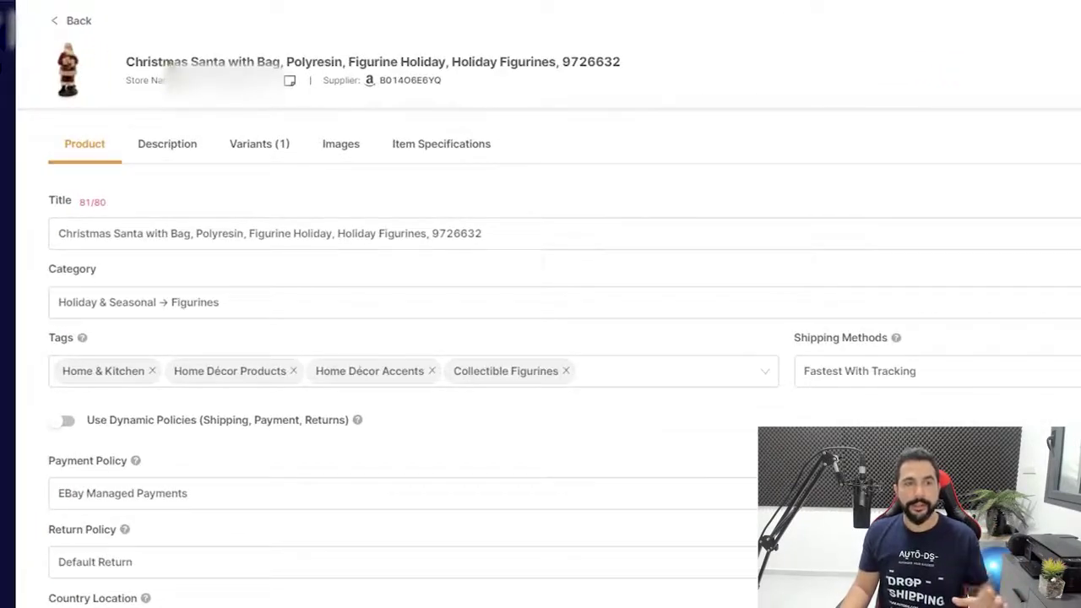
Step: Remove the number 9726632 and all commas from the Santa figurine's title
{"action": "left_click", "coordinate": [77, 233]}
{"action": "double_click", "coordinate": [445, 230]}
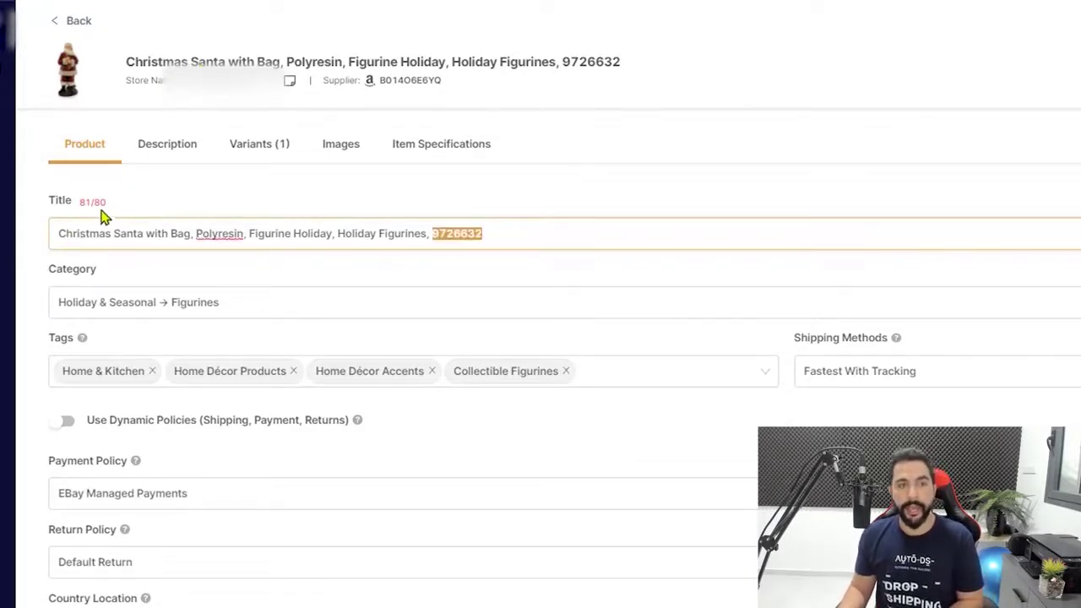
{"action": "key", "text": "BackSpace"}
{"action": "key", "text": "BackSpace"}
{"action": "key", "text": "BackSpace"}
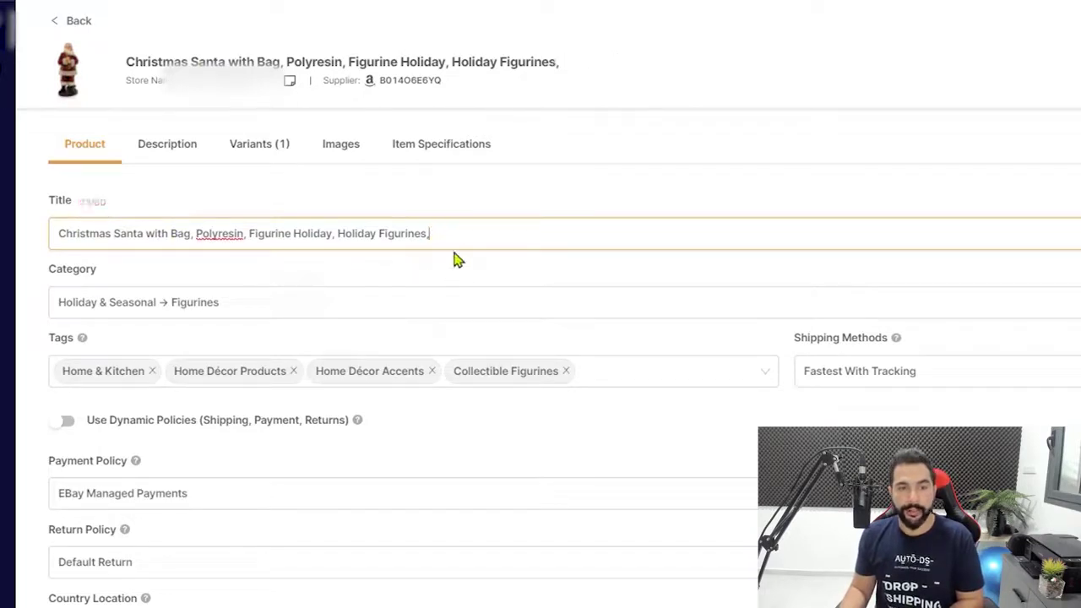
{"action": "left_click", "coordinate": [338, 239]}
{"action": "key", "text": "BackSpace"}
{"action": "key", "text": "BackSpace"}
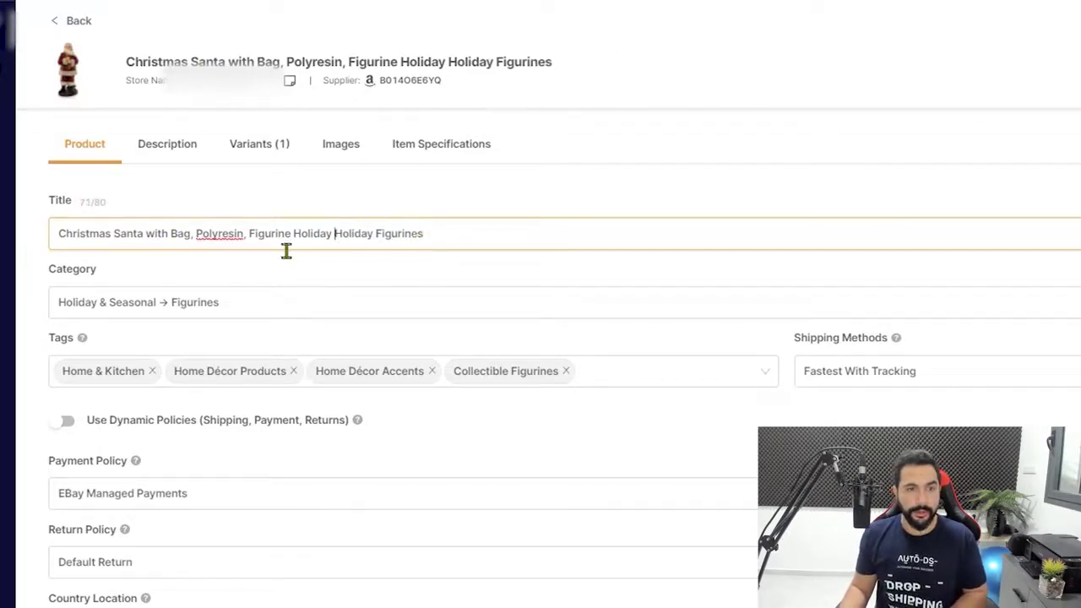
{"action": "left_click", "coordinate": [244, 234]}
{"action": "key", "text": "BackSpace"}
{"action": "left_click", "coordinate": [195, 233]}
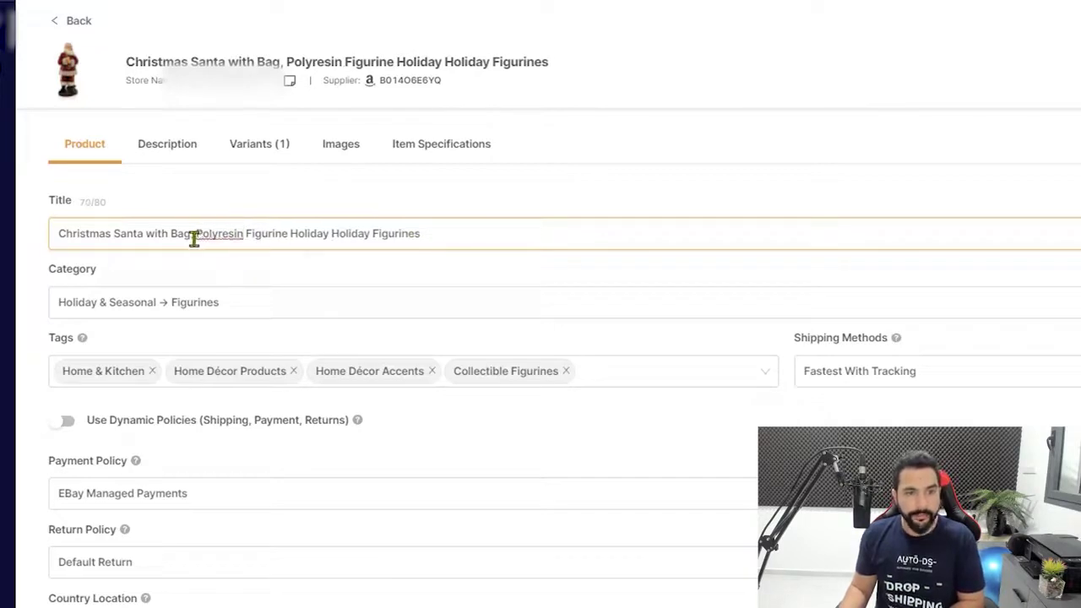
{"action": "key", "text": "BackSpace"}
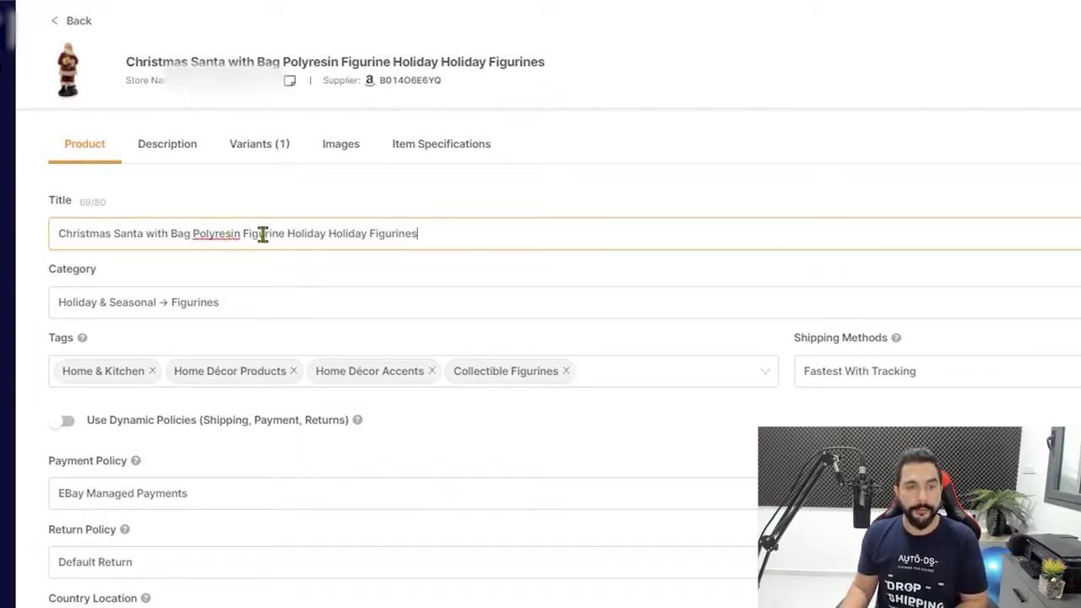
Step: Delete the repeated word "Holiday" from the title and append "Statue Decoration" at its end
{"action": "double_click", "coordinate": [343, 234]}
{"action": "key", "text": "BackSpace"}
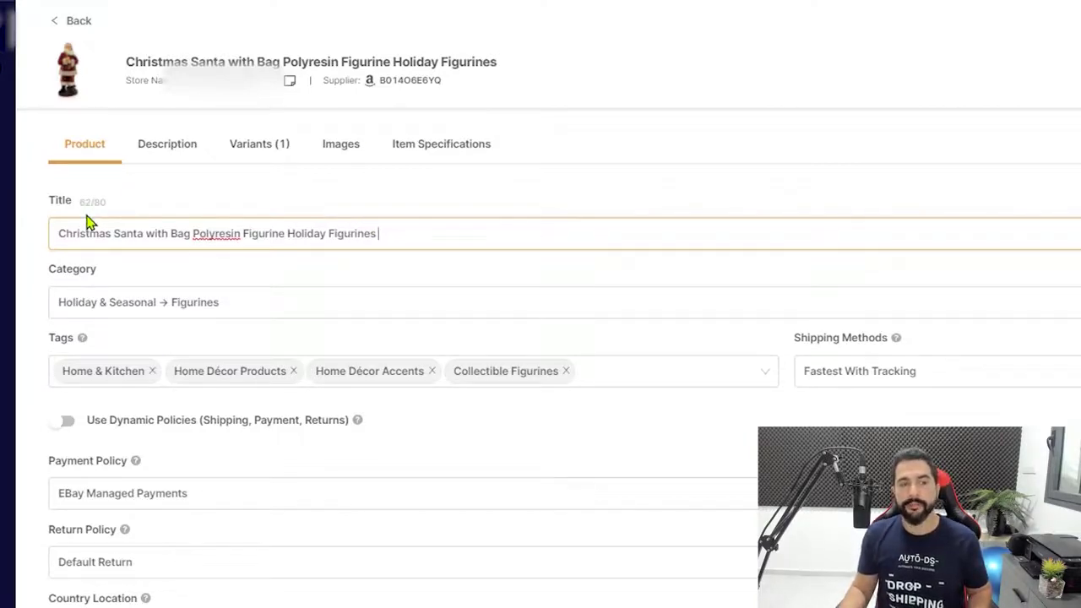
{"action": "type", "text": "Sa"}
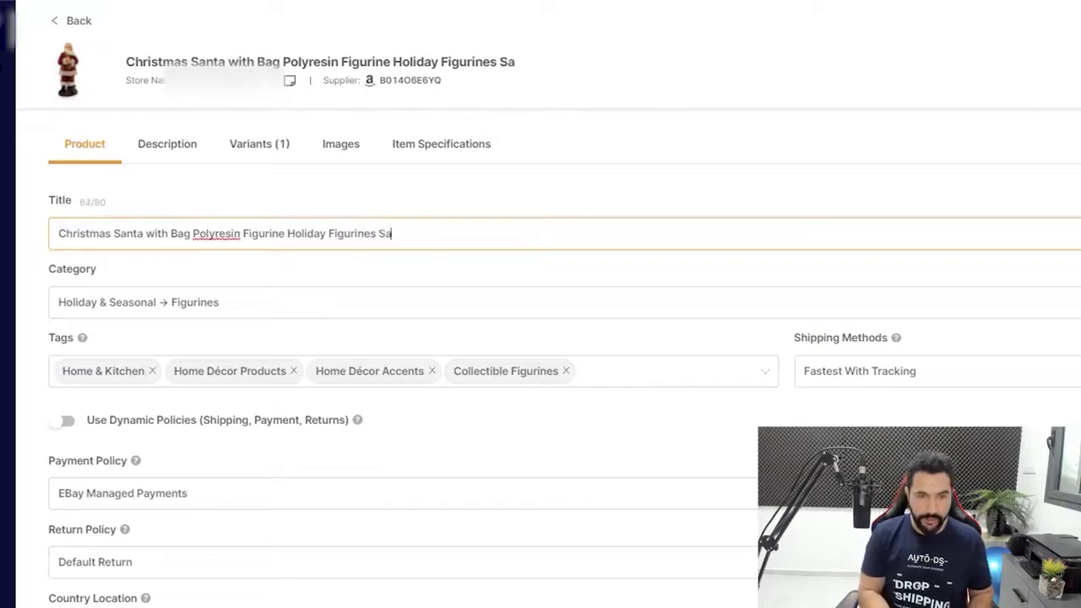
{"action": "key", "text": "BackSpace"}
{"action": "type", "text": "tatue D"}
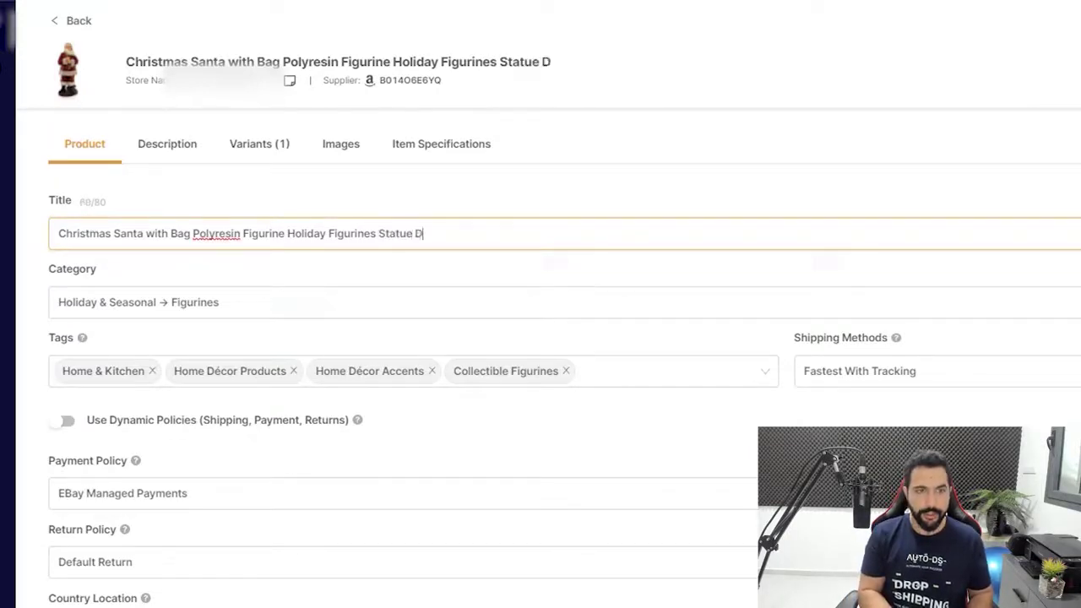
{"action": "type", "text": "ecoration"}
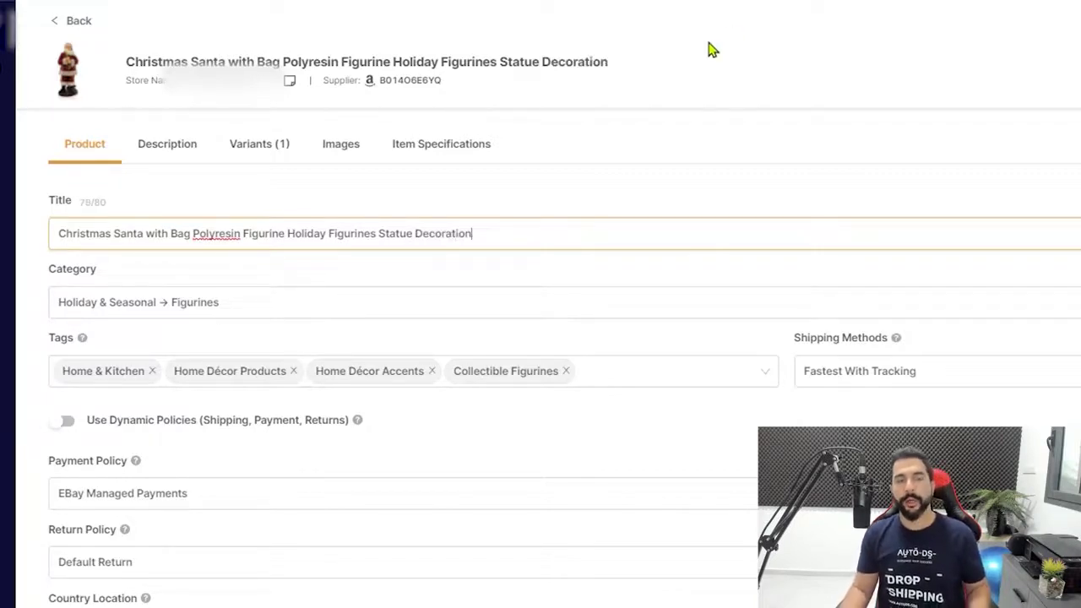
Step: Check the draft's supplier reference and title, and look through the recommended categories
{"action": "left_click", "coordinate": [414, 88]}
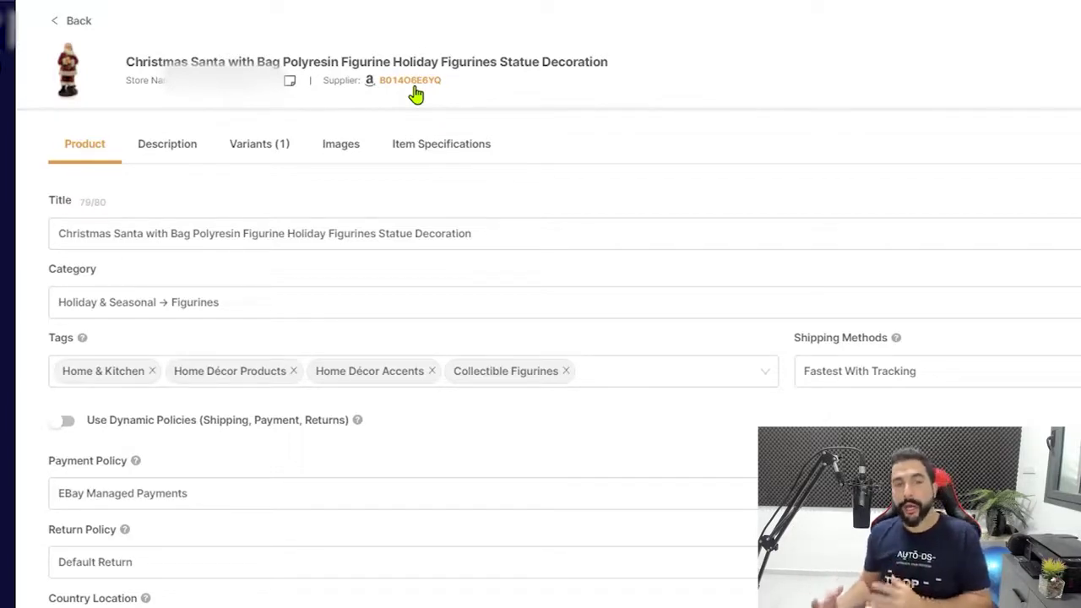
{"action": "left_click", "coordinate": [493, 233]}
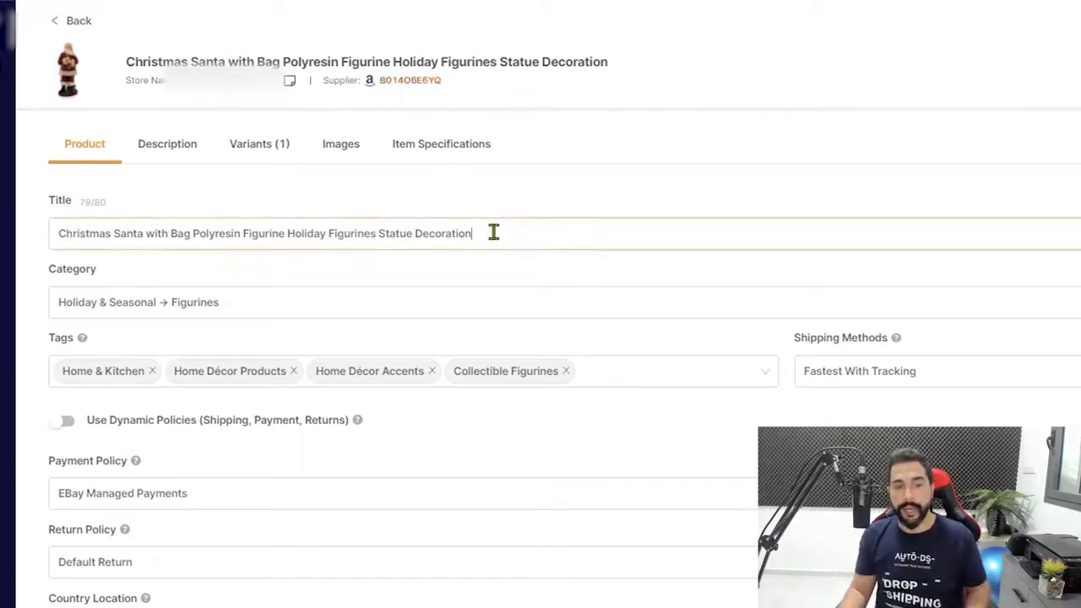
{"action": "left_click_drag", "start_coordinate": [493, 233], "coordinate": [68, 234]}
{"action": "left_click", "coordinate": [160, 233]}
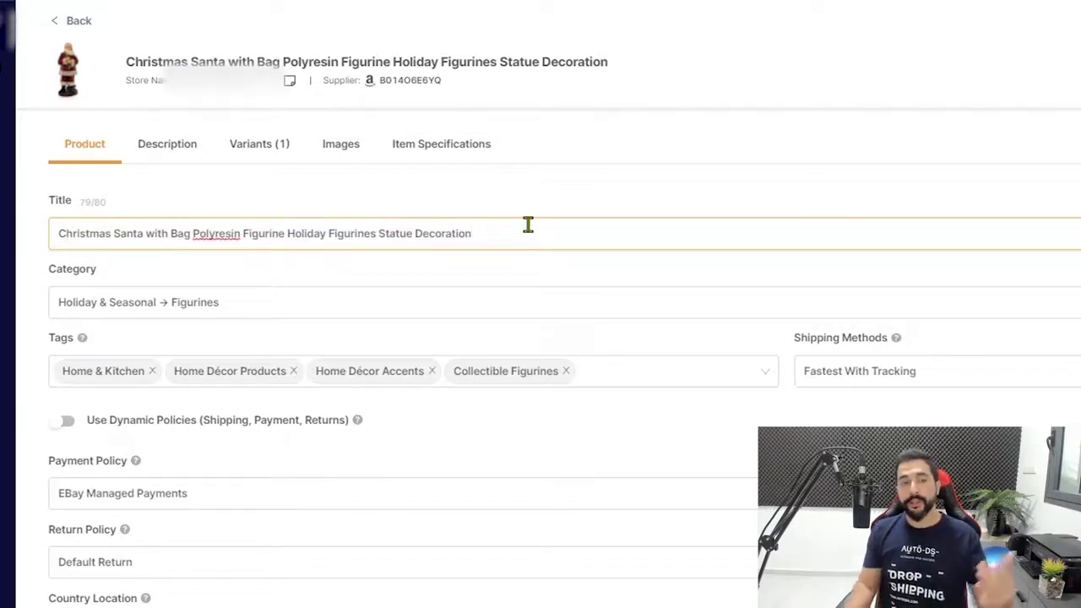
{"action": "left_click", "coordinate": [186, 297]}
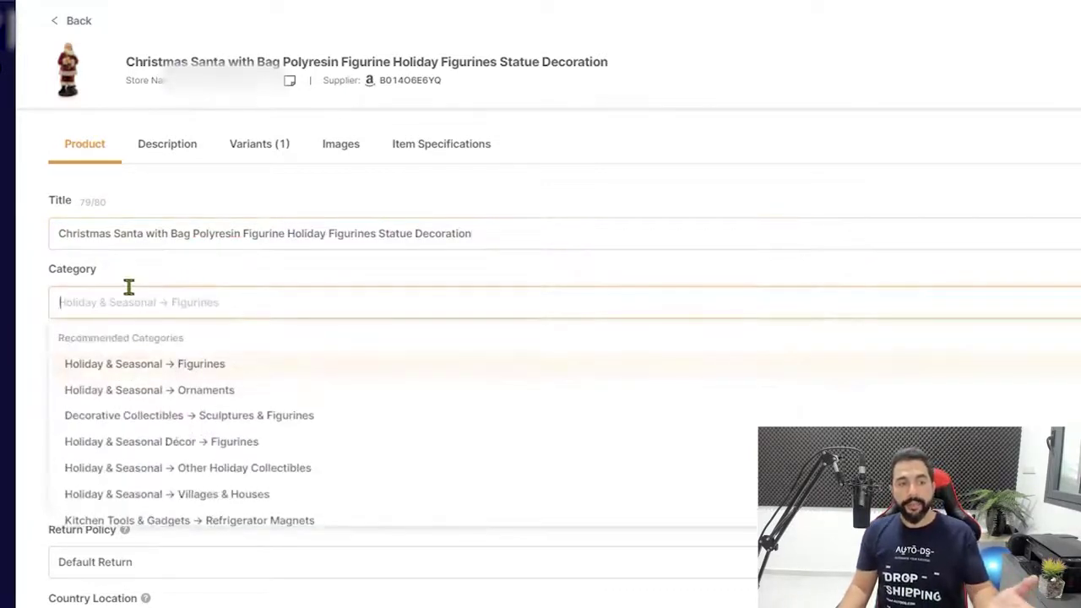
{"action": "left_click", "coordinate": [524, 217]}
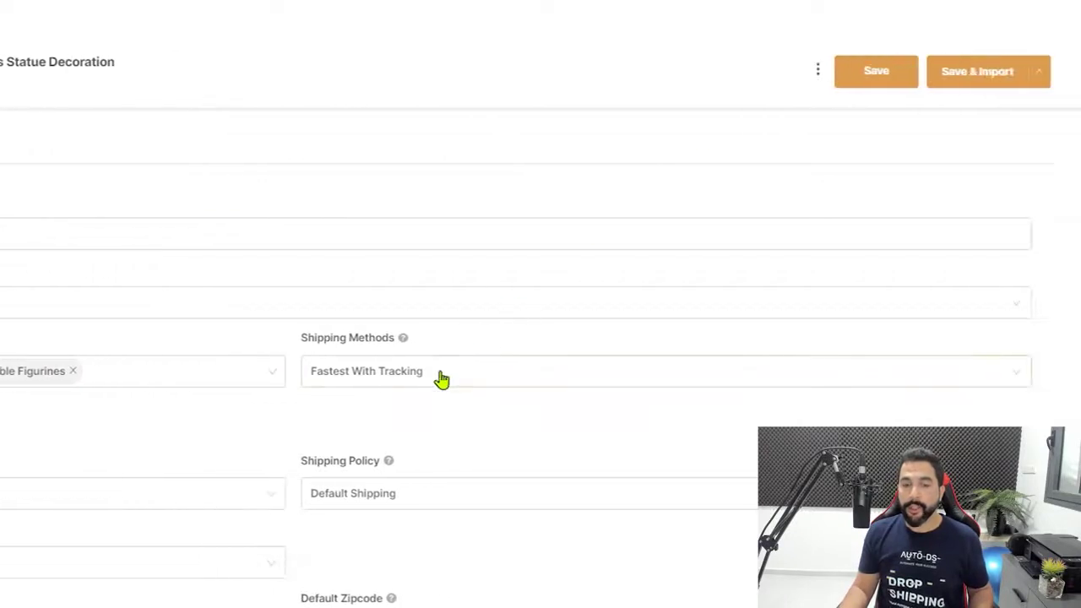
Step: Review the draft's shipping method options, policies, country location, default zipcode and product description
{"action": "left_click", "coordinate": [440, 379]}
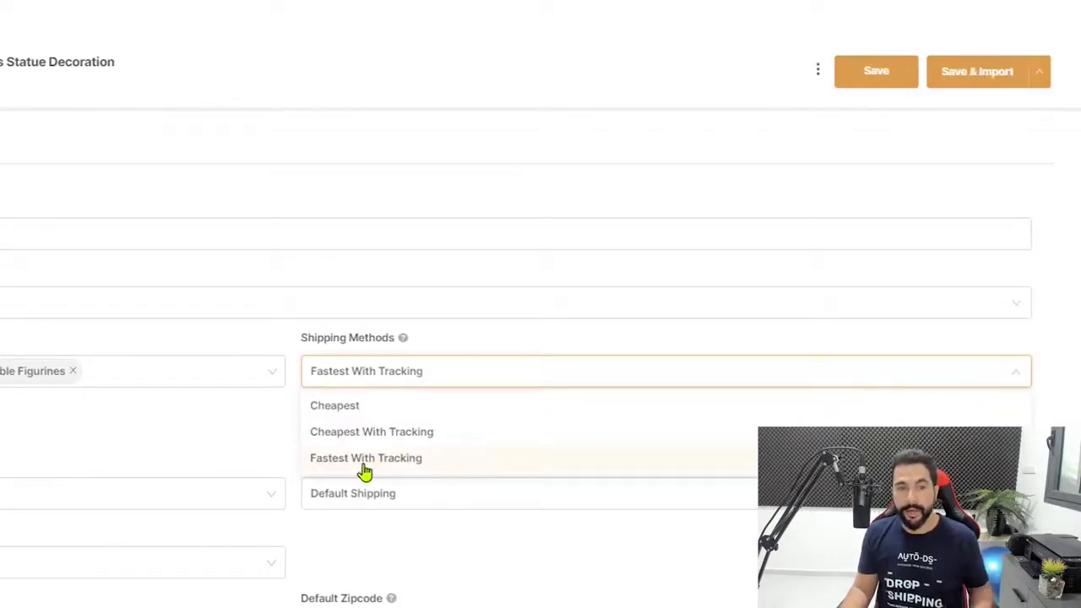
{"action": "left_click", "coordinate": [87, 414]}
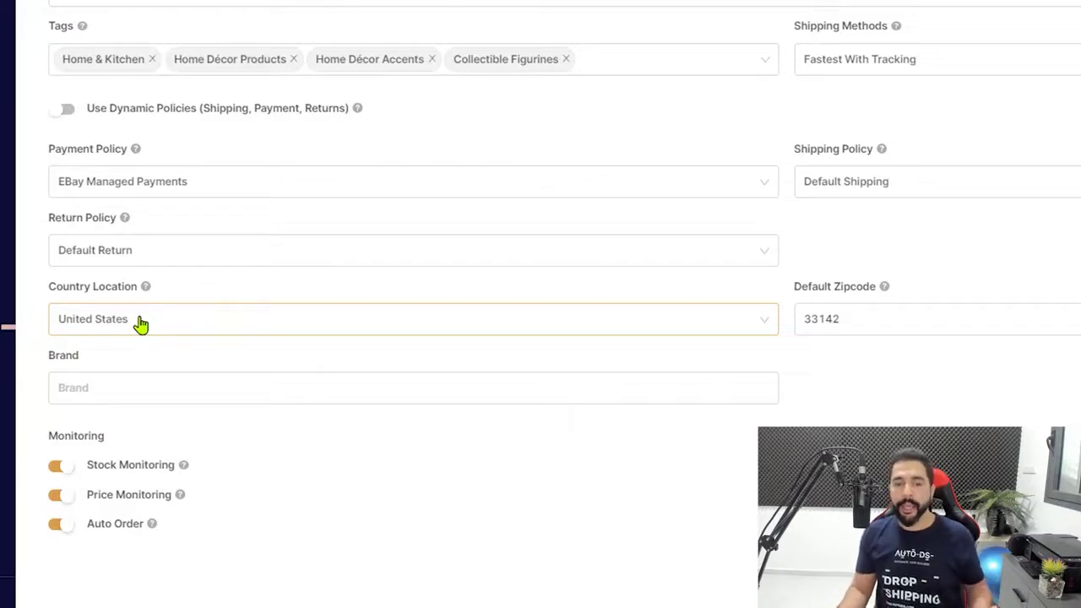
{"action": "double_click", "coordinate": [822, 320]}
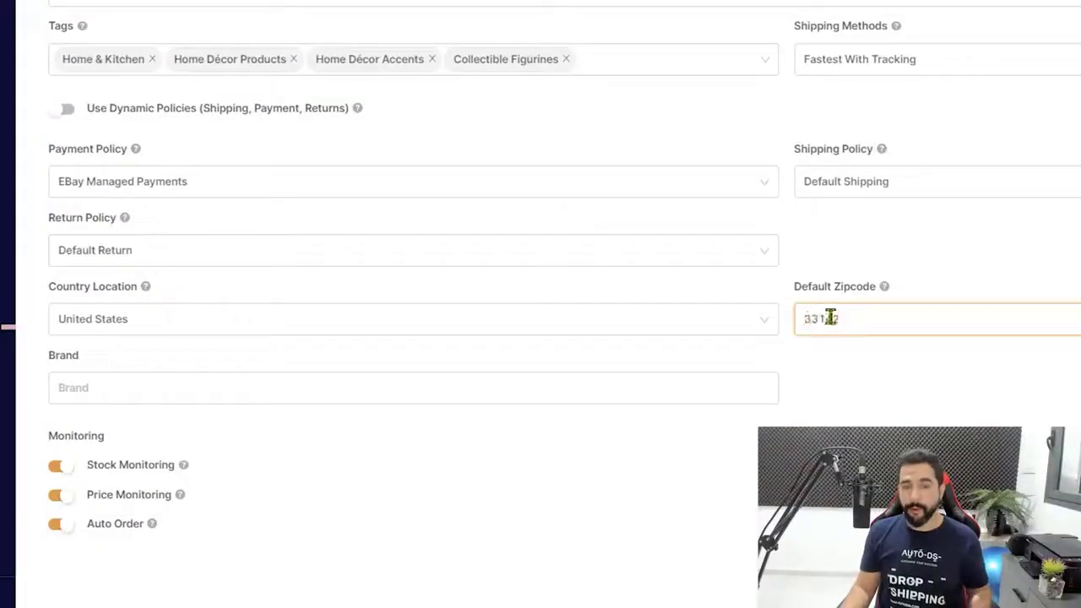
{"action": "double_click", "coordinate": [830, 317]}
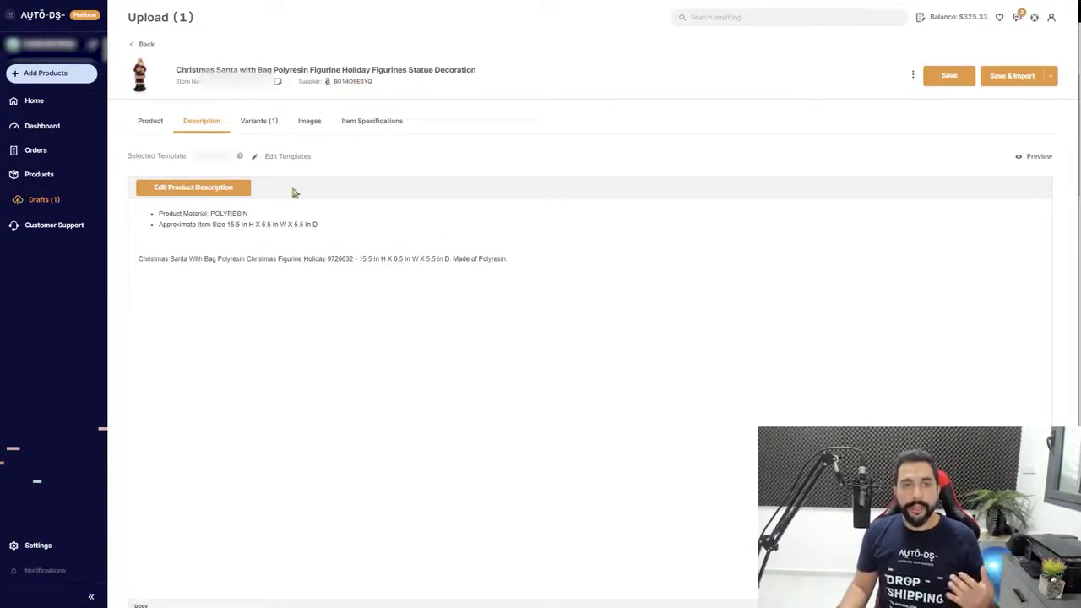
Step: Examine why the single variant is on hold and check the Minimum product quantity in the Amazon US general settings
{"action": "left_click", "coordinate": [259, 123]}
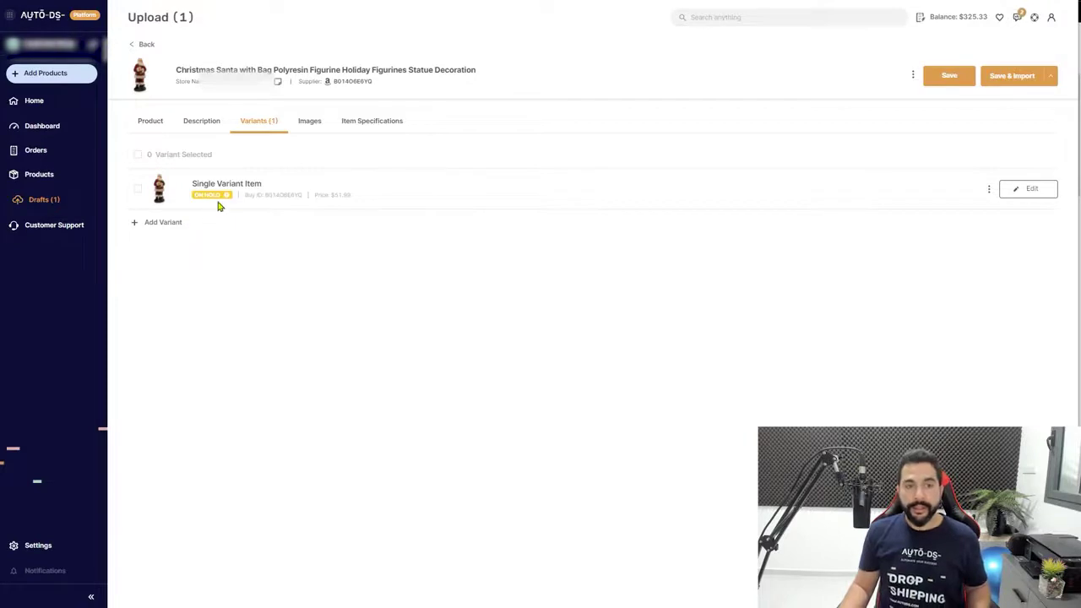
{"action": "mouse_move", "coordinate": [227, 197]}
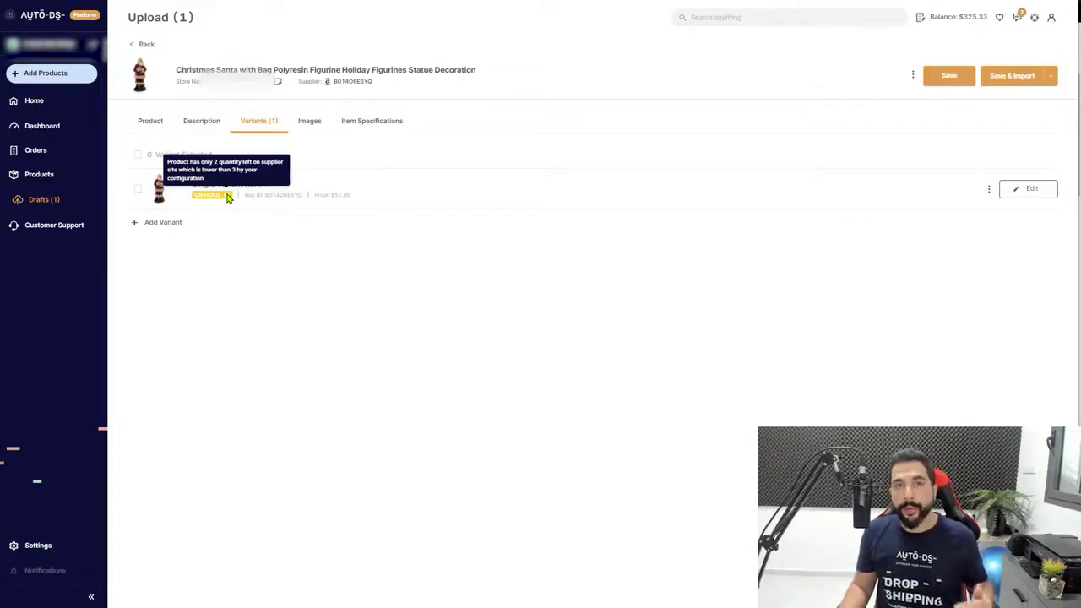
{"action": "left_click", "coordinate": [42, 547]}
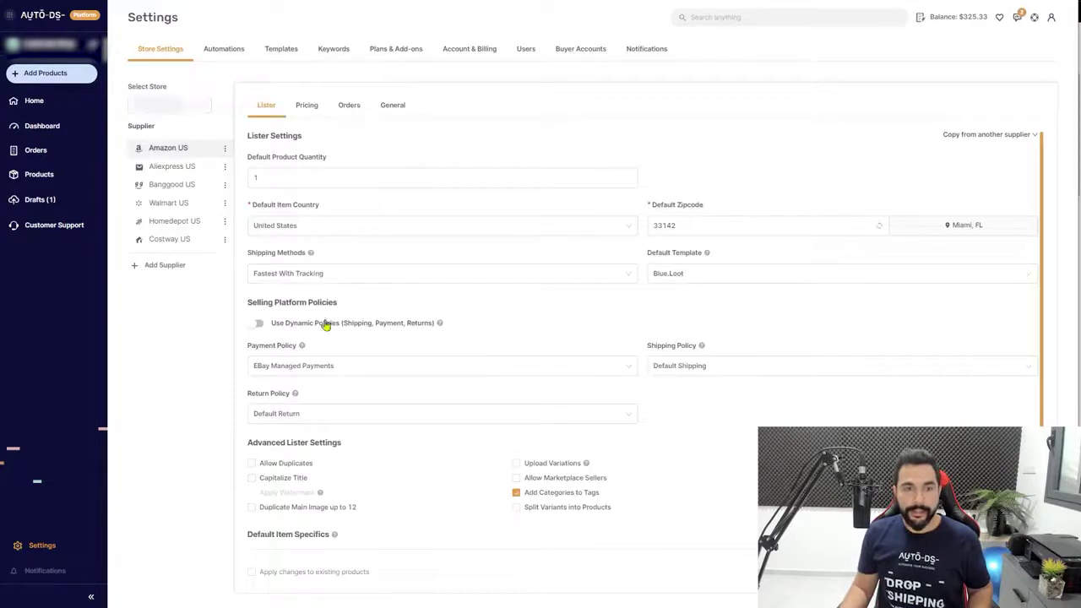
{"action": "left_click", "coordinate": [392, 111]}
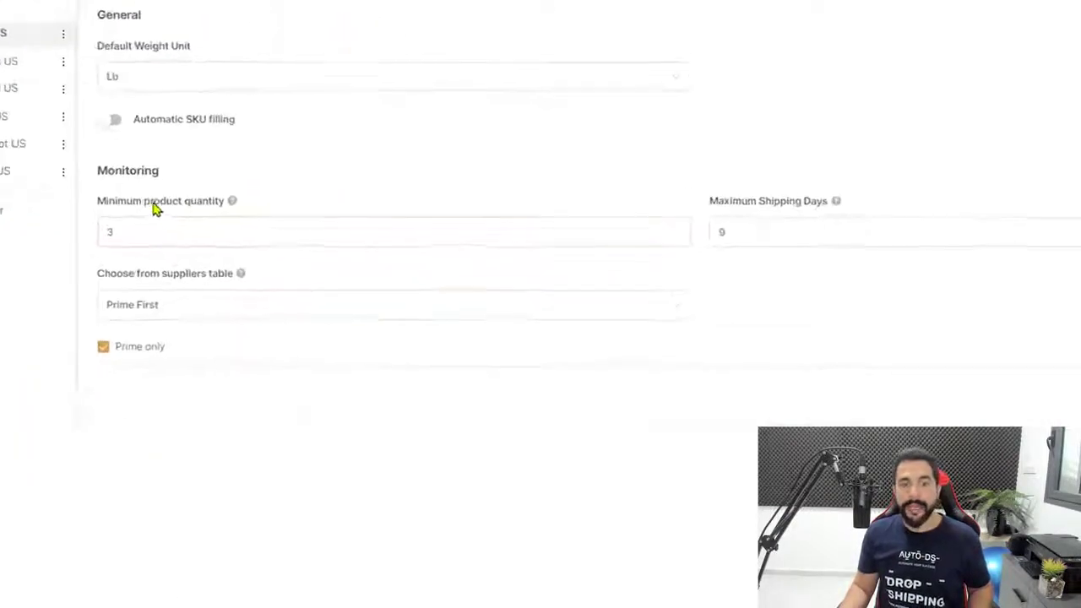
{"action": "left_click", "coordinate": [90, 223]}
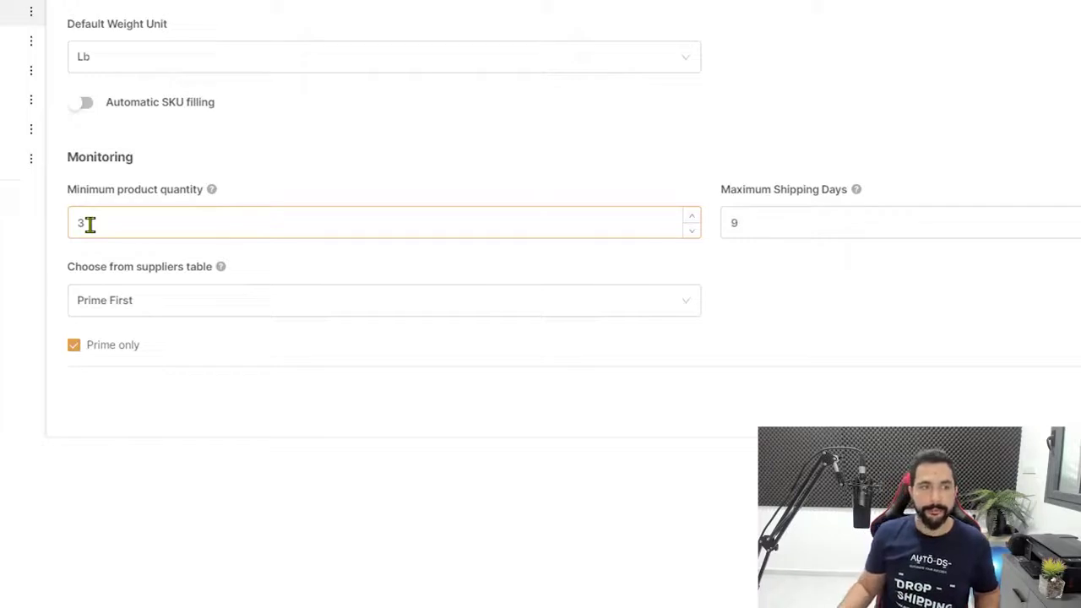
{"action": "mouse_move", "coordinate": [226, 199]}
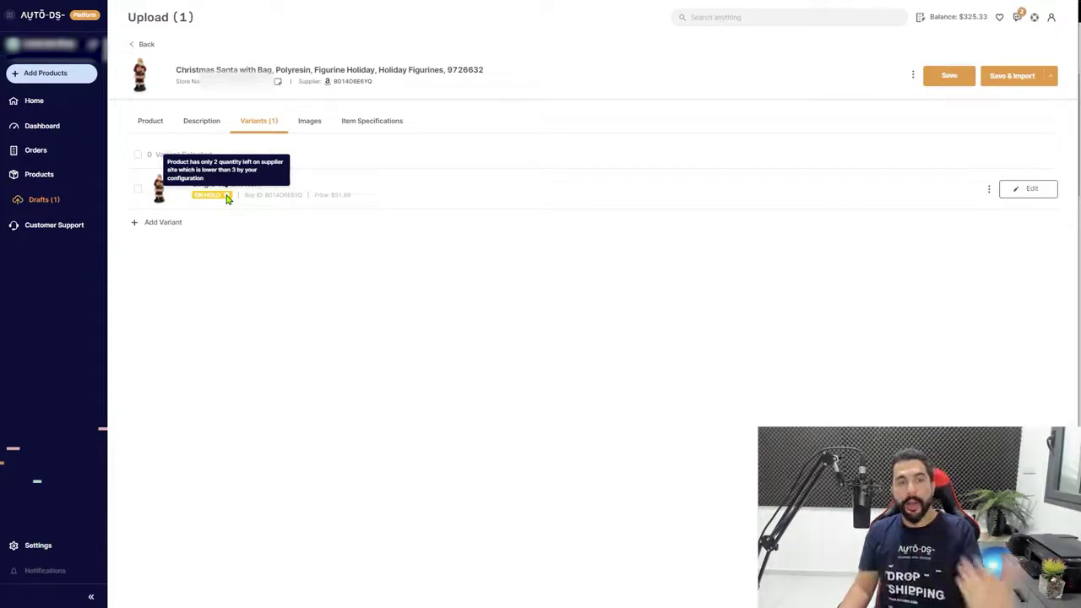
Step: Review the variant's pricing, disallow marketplace sellers for it and save the variant
{"action": "left_click", "coordinate": [1023, 192]}
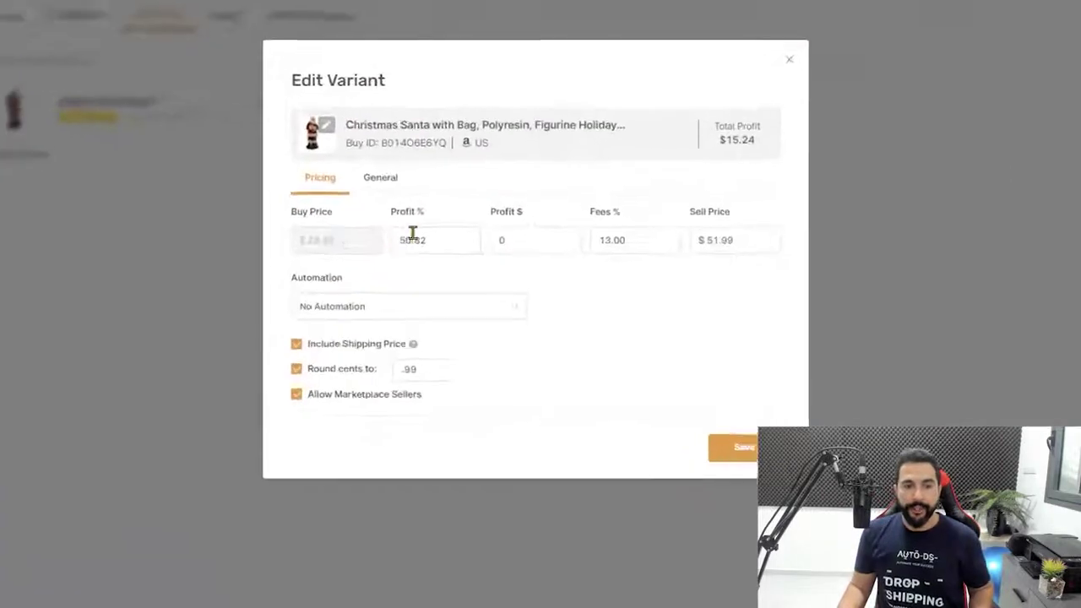
{"action": "left_click", "coordinate": [506, 220]}
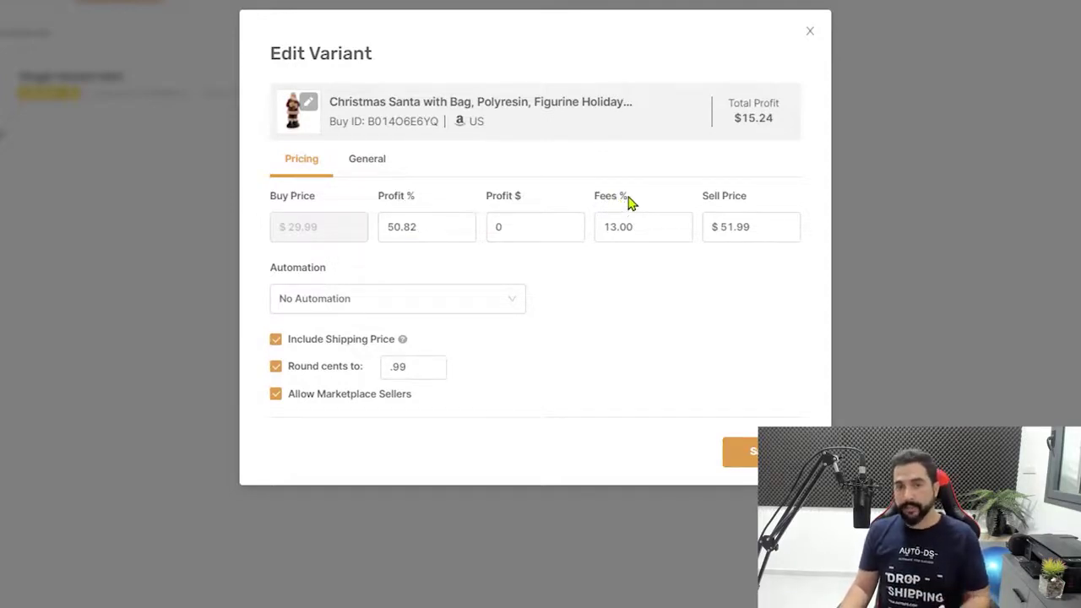
{"action": "left_click", "coordinate": [765, 228]}
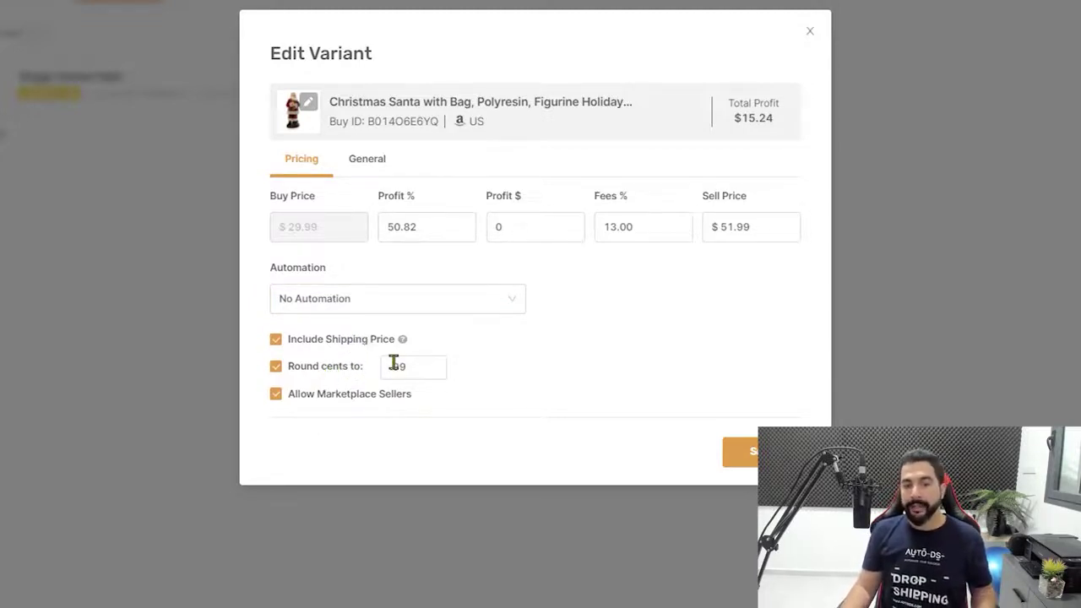
{"action": "left_click", "coordinate": [325, 397]}
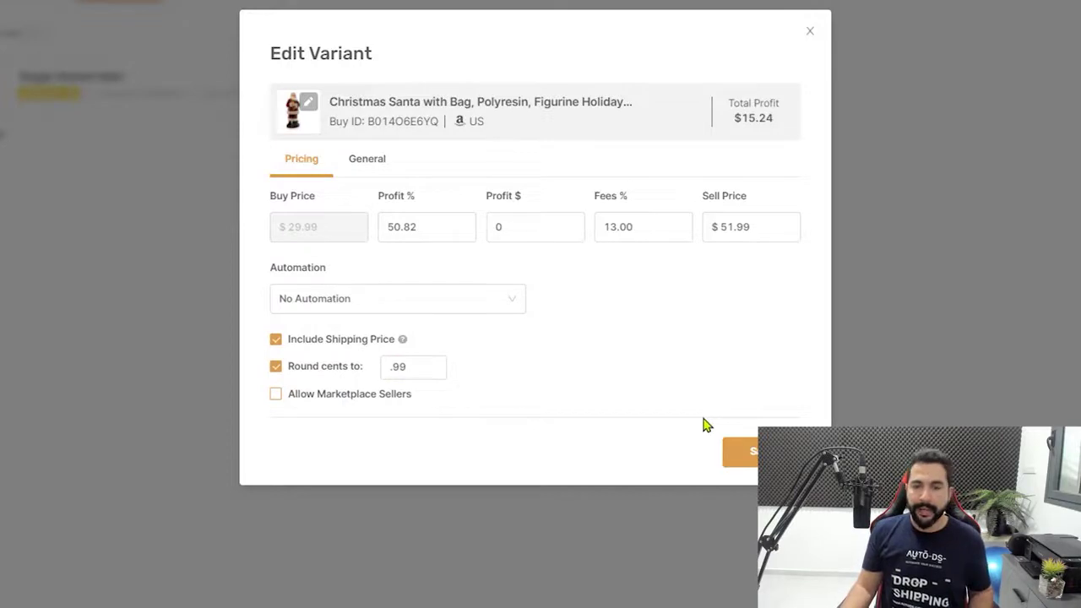
{"action": "left_click", "coordinate": [736, 453]}
Step: Review the draft's product images, try reordering them, and inspect the main image in the image editor without saving changes
{"action": "left_click", "coordinate": [307, 123]}
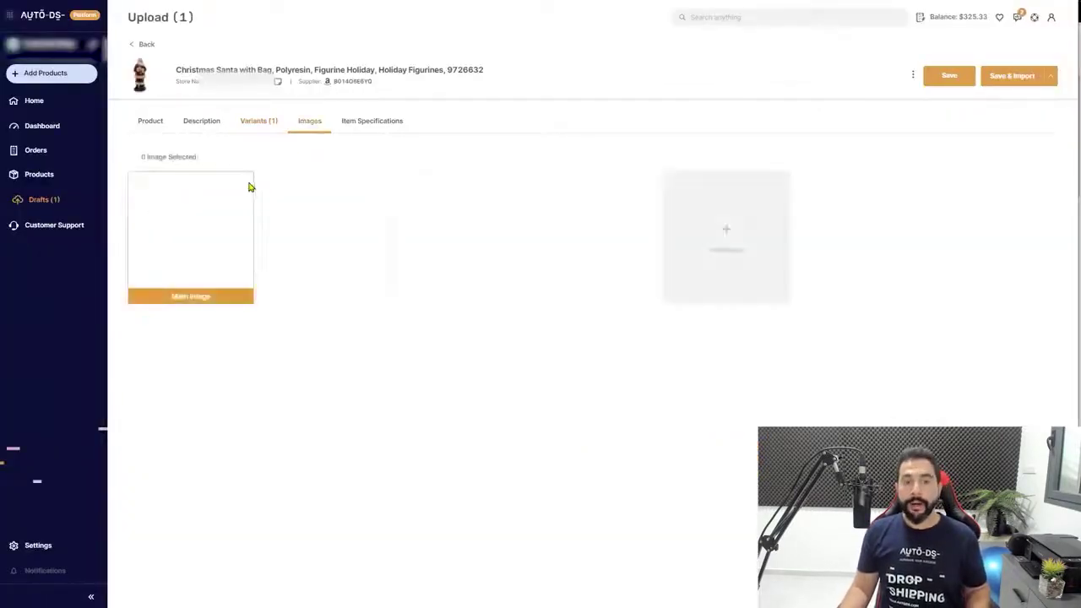
{"action": "mouse_move", "coordinate": [217, 221]}
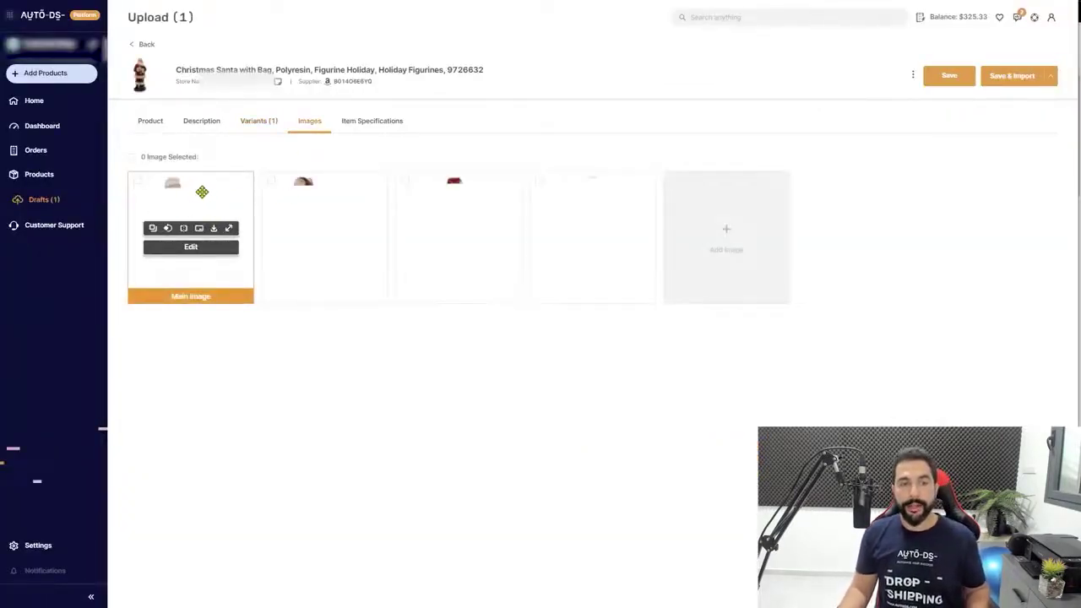
{"action": "left_click_drag", "start_coordinate": [282, 189], "coordinate": [174, 201]}
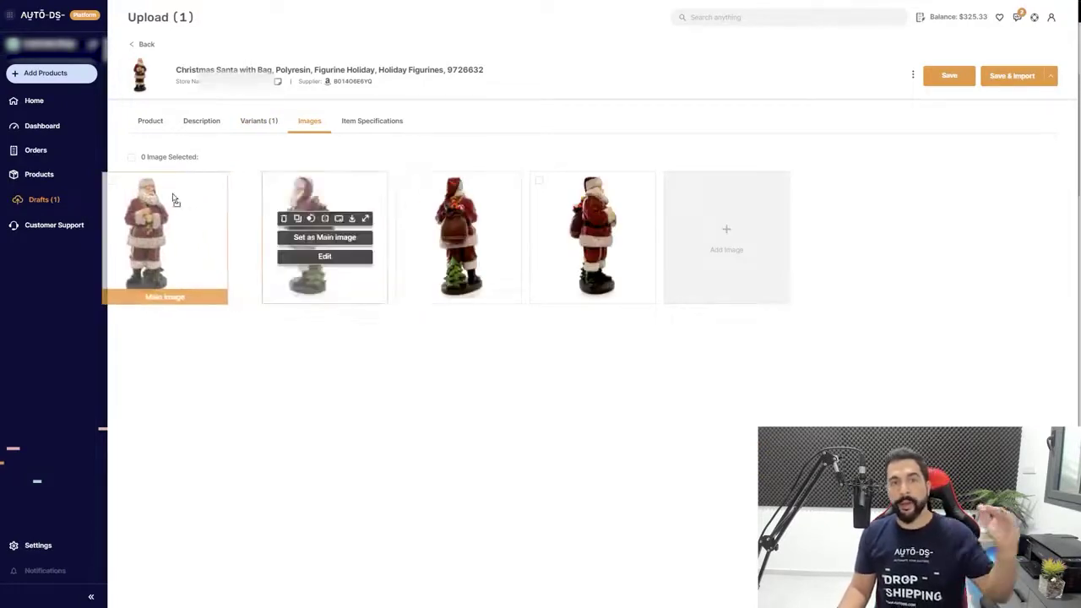
{"action": "mouse_move", "coordinate": [189, 245]}
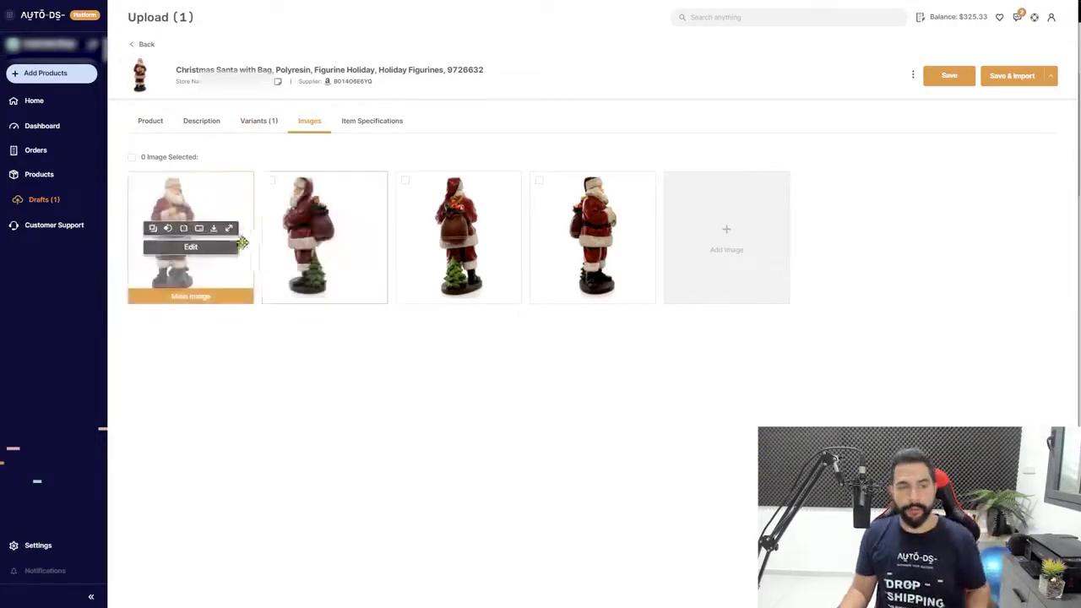
{"action": "left_click", "coordinate": [190, 248]}
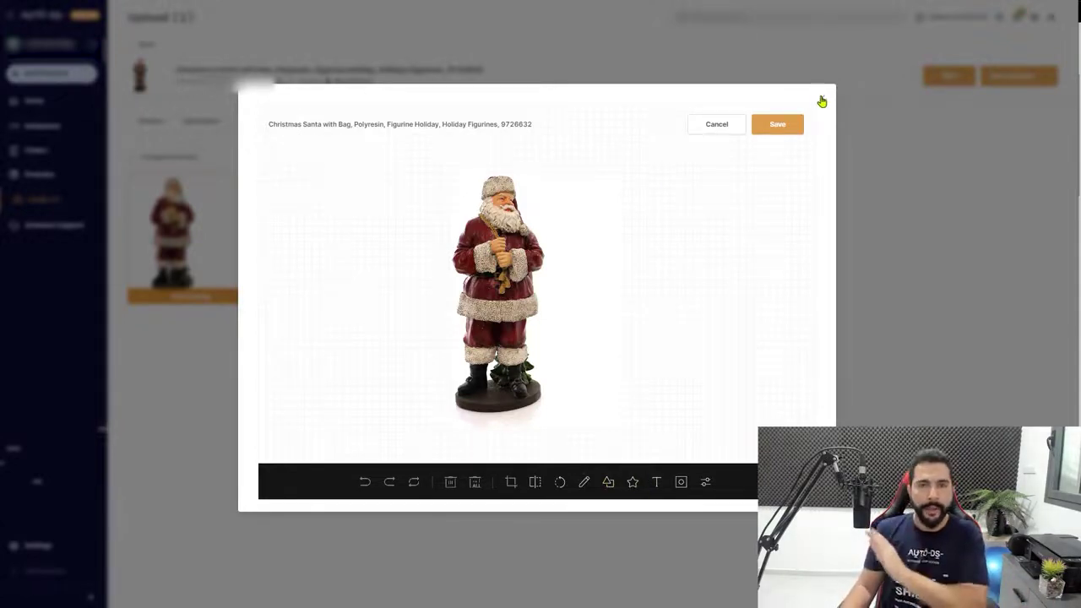
{"action": "left_click", "coordinate": [820, 102]}
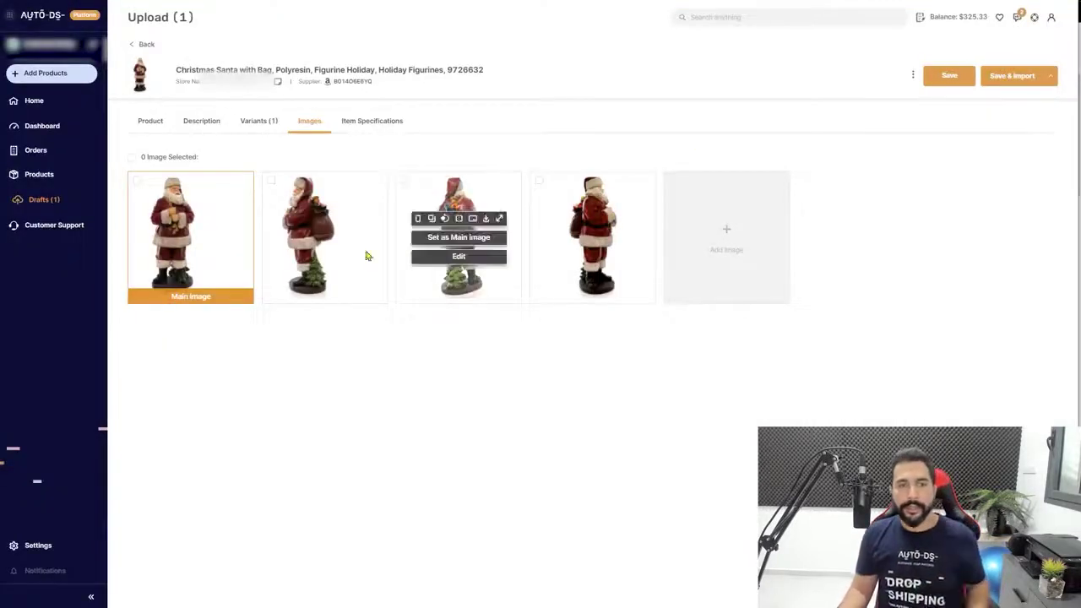
Step: Review the draft's item specifications and look through the recommended item specifics without adding any
{"action": "left_click", "coordinate": [357, 128]}
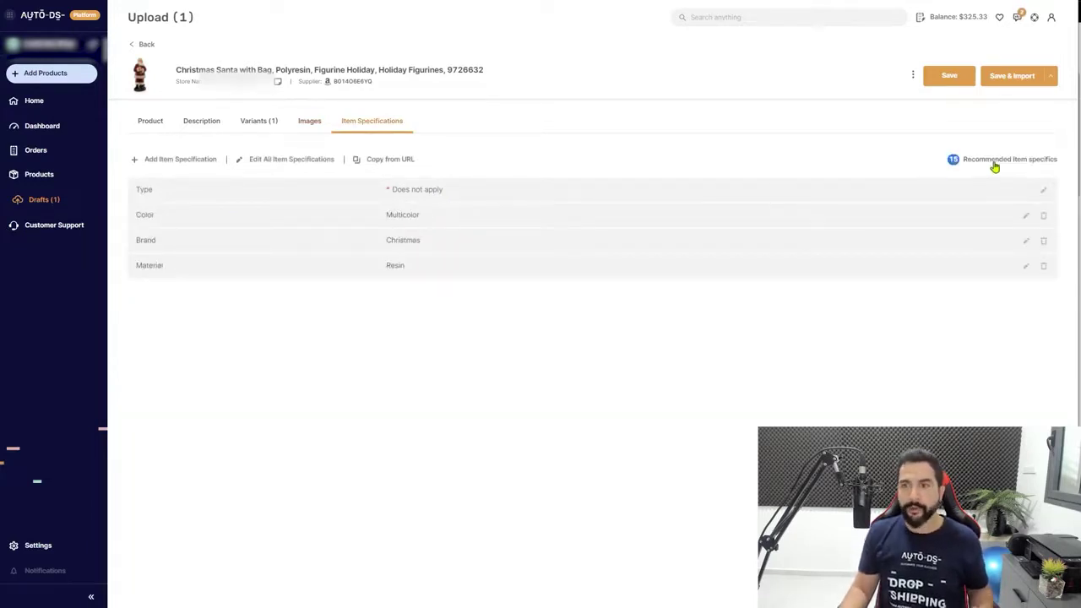
{"action": "left_click", "coordinate": [995, 163]}
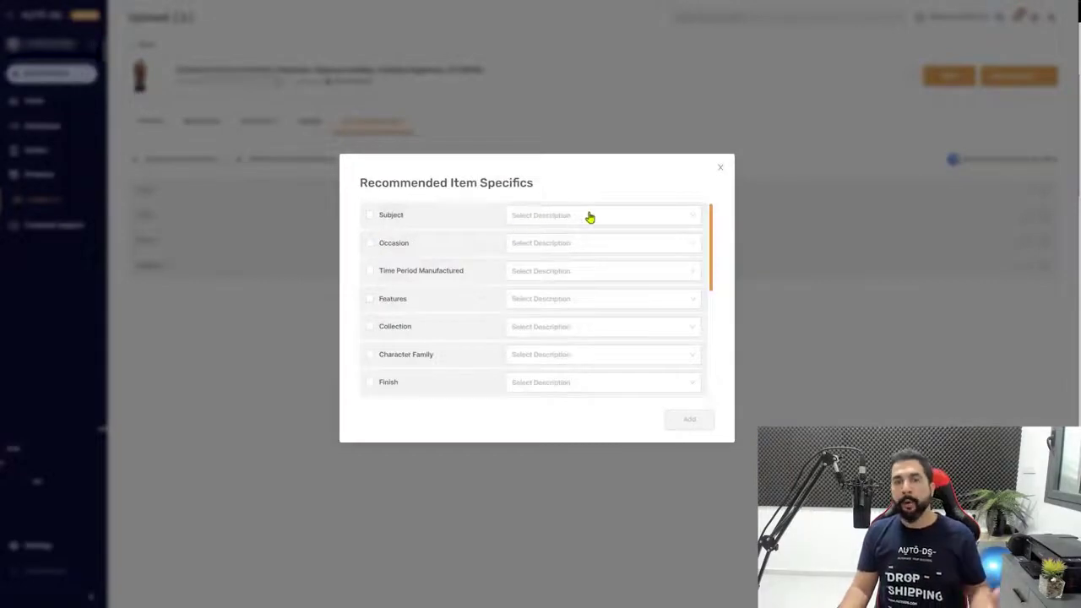
{"action": "left_click", "coordinate": [722, 172]}
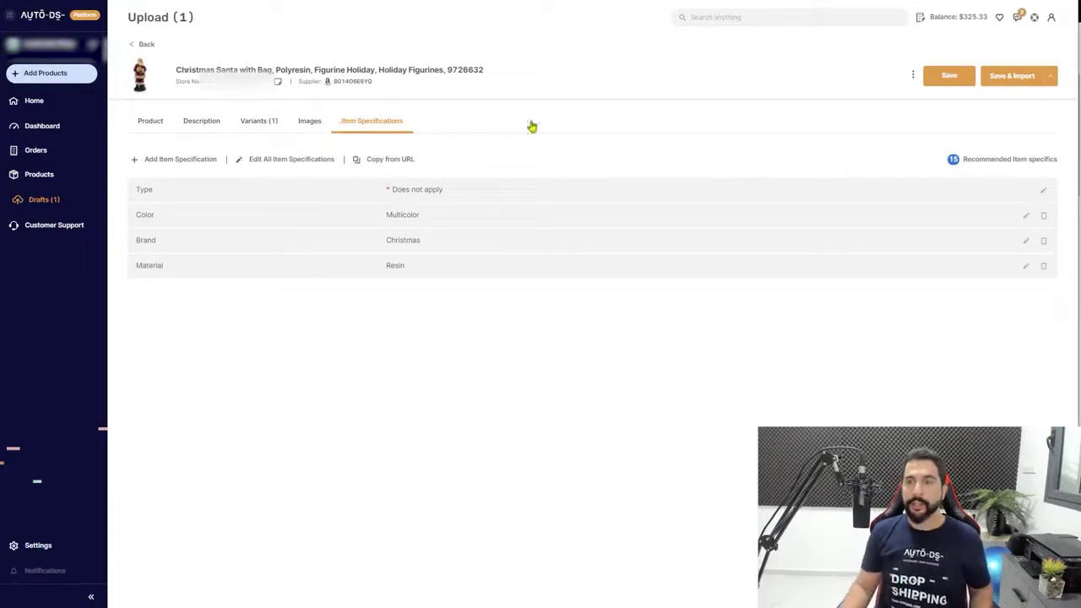
Step: Check the draft's publishing options, Schedule Listing and Save & Import, and return to its product details
{"action": "left_click", "coordinate": [1023, 80]}
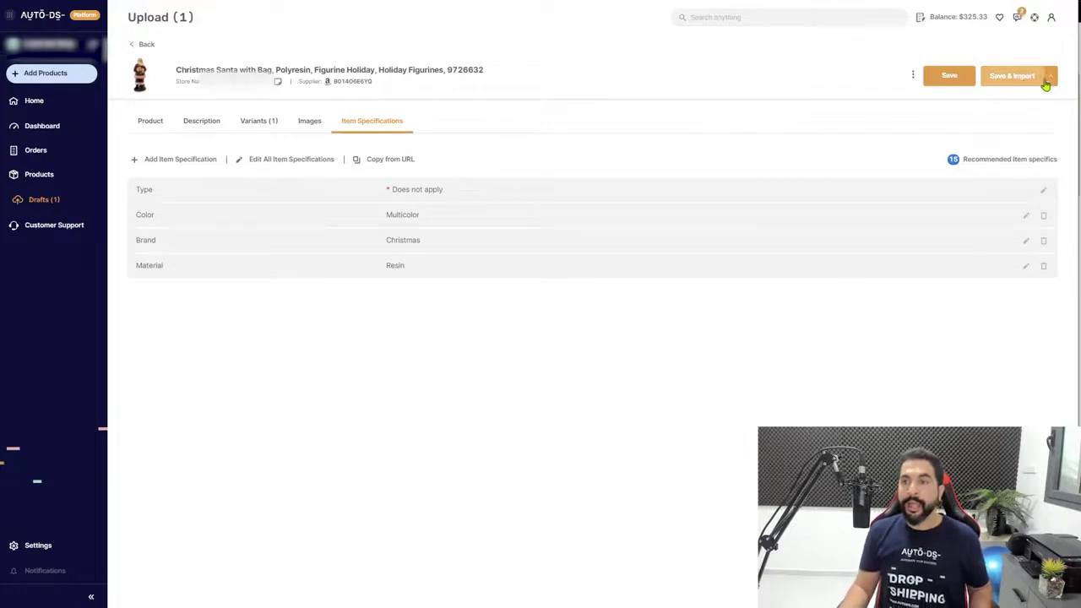
{"action": "left_click", "coordinate": [1048, 81]}
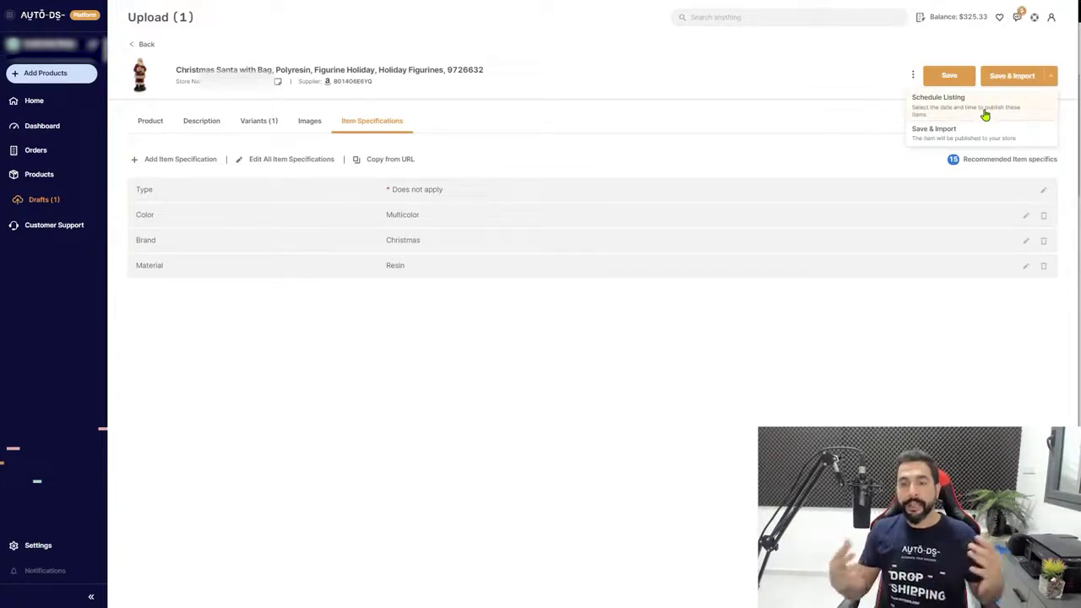
{"action": "left_click", "coordinate": [470, 127]}
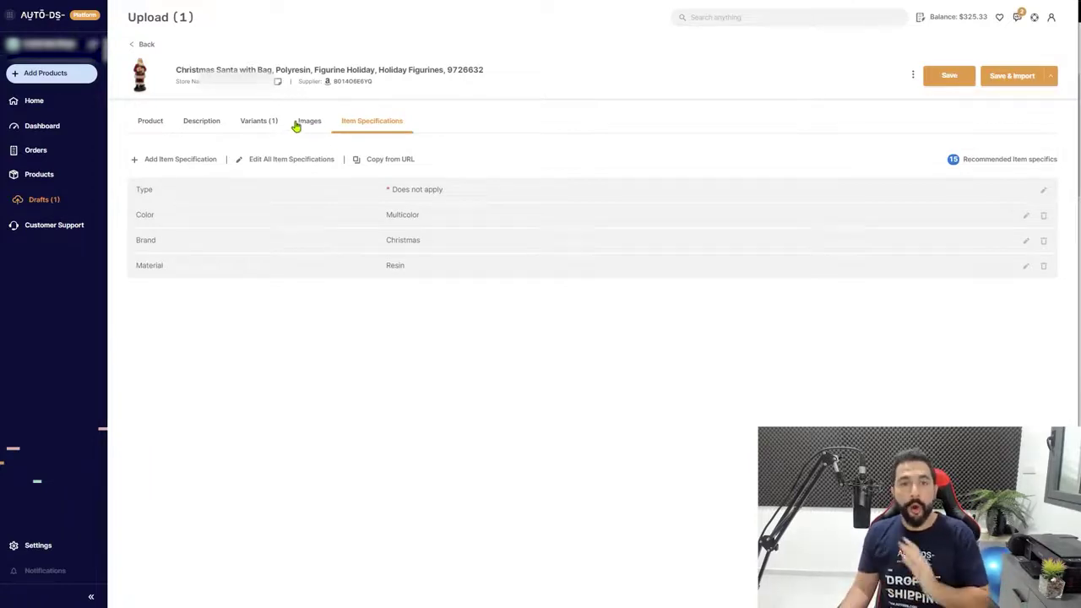
{"action": "left_click", "coordinate": [152, 121]}
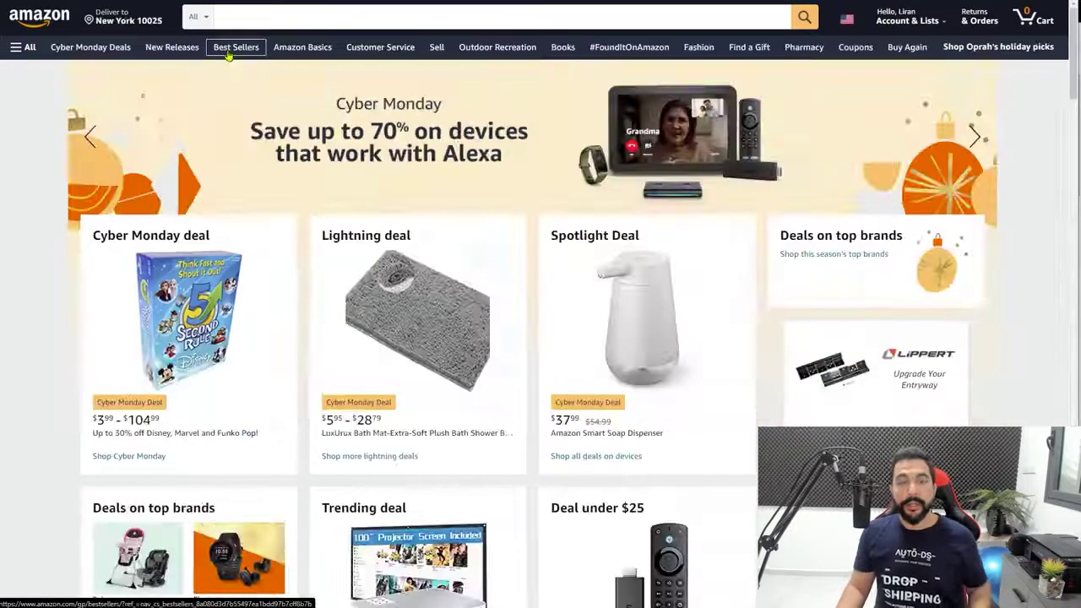
Step: Browse Amazon's Best Sellers down through Home & Kitchen and Storage & Organization to the Clothing & Closet Storage category
{"action": "left_click", "coordinate": [237, 54]}
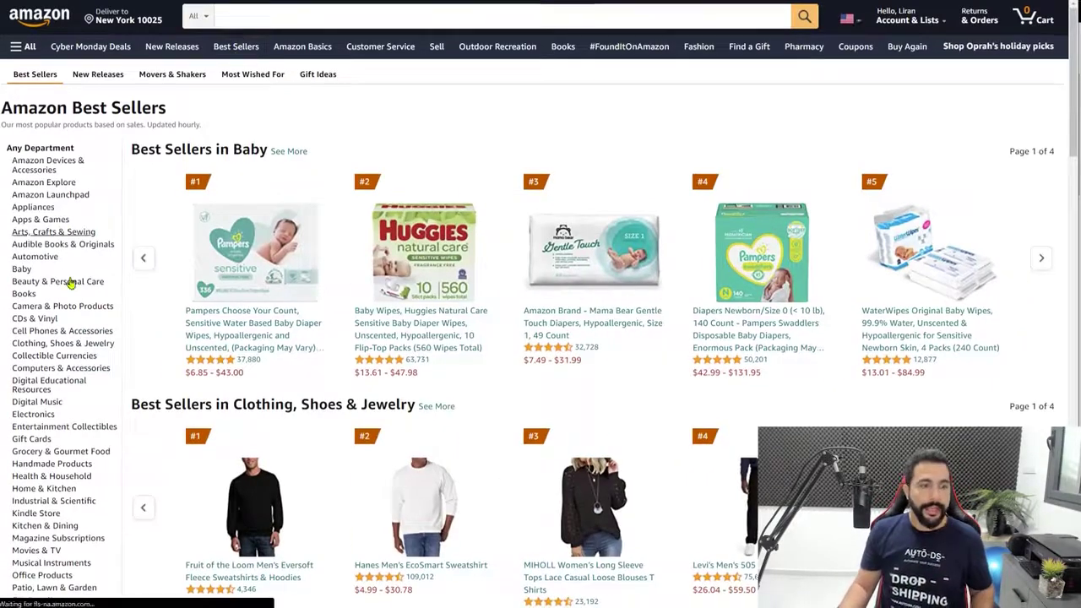
{"action": "scroll", "coordinate": [51, 355], "scroll_direction": "down", "scroll_amount": 2}
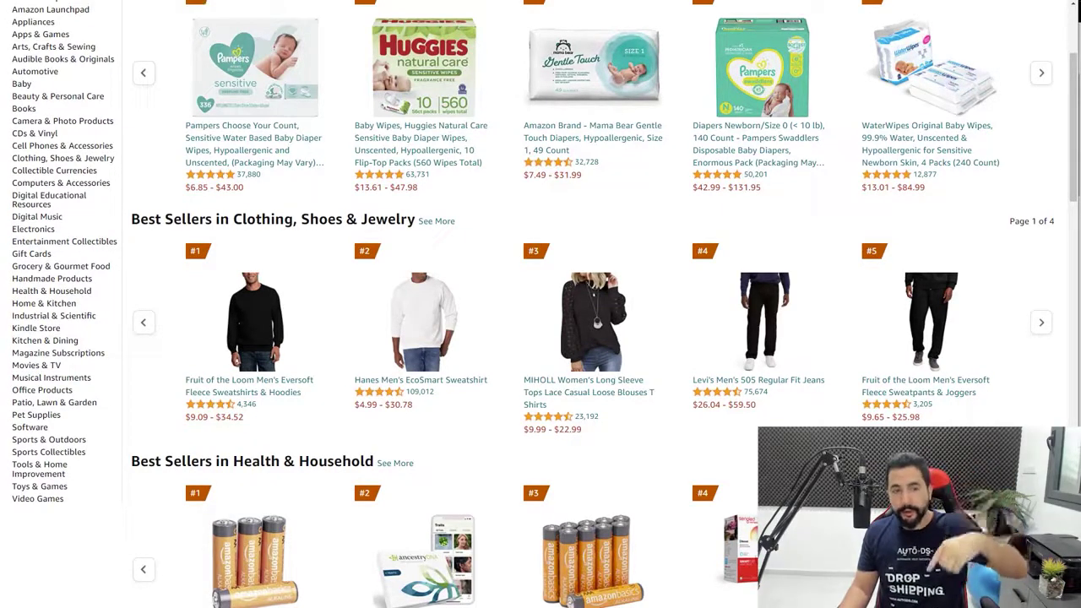
{"action": "scroll", "coordinate": [536, 195], "scroll_direction": "down", "scroll_amount": 1}
{"action": "scroll", "coordinate": [536, 195], "scroll_direction": "down", "scroll_amount": 1}
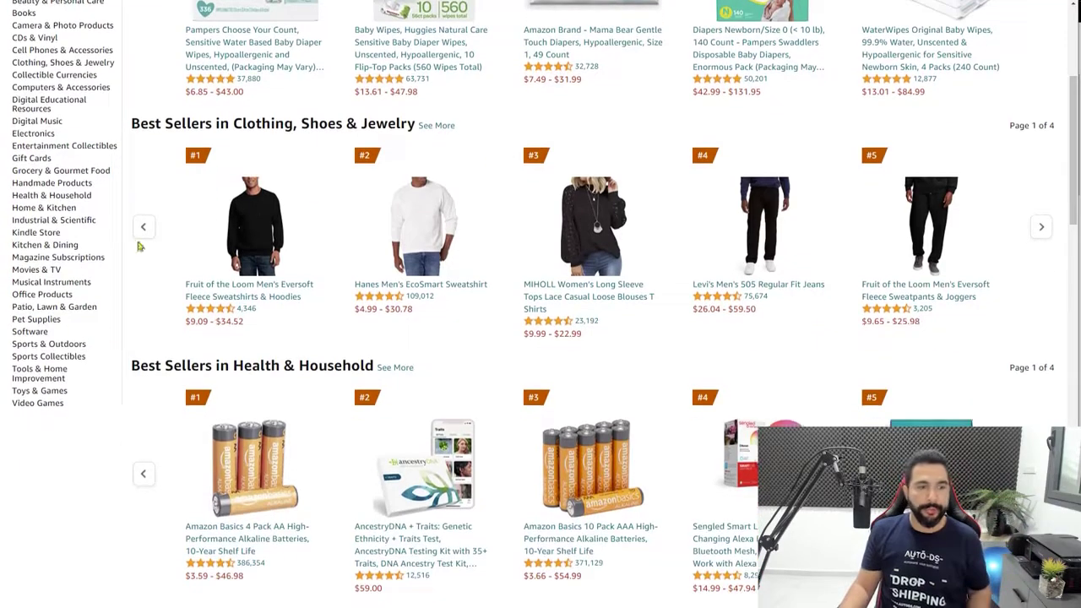
{"action": "left_click", "coordinate": [43, 210]}
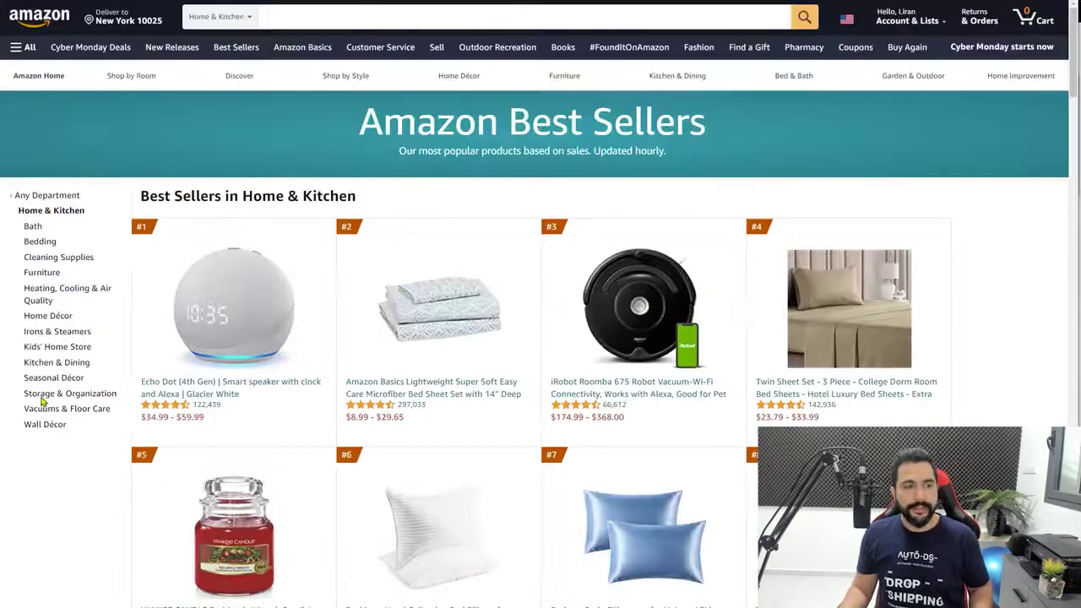
{"action": "left_click", "coordinate": [90, 397]}
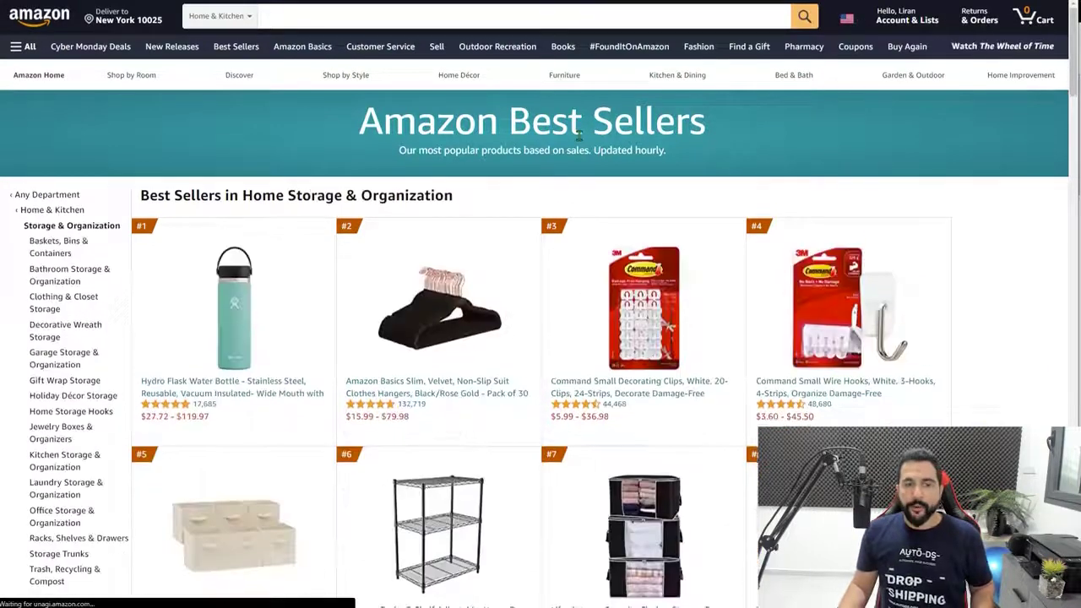
{"action": "scroll", "coordinate": [199, 141], "scroll_direction": "down", "scroll_amount": 2}
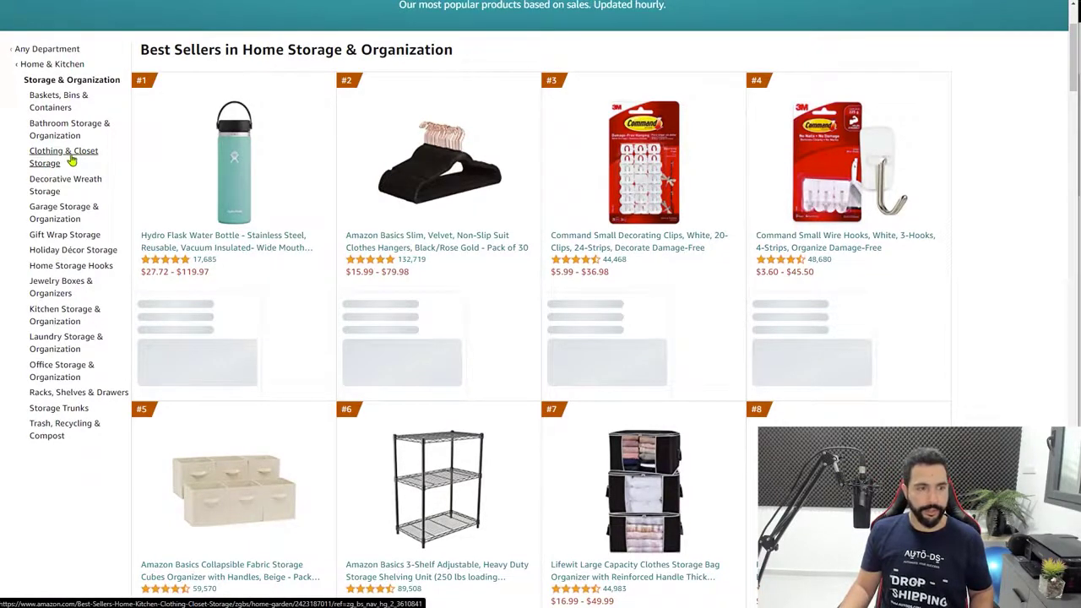
{"action": "left_click", "coordinate": [71, 161]}
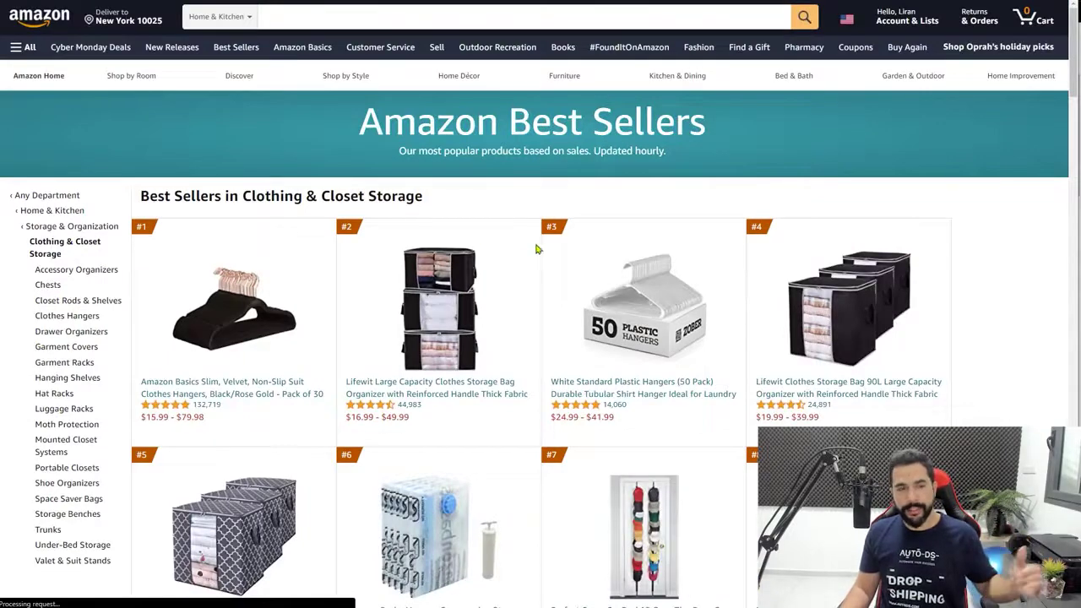
Step: Examine the prices, seller counts and monthly sales of the best-selling Clothing & Closet Storage products
{"action": "scroll", "coordinate": [402, 295], "scroll_direction": "down", "scroll_amount": 2}
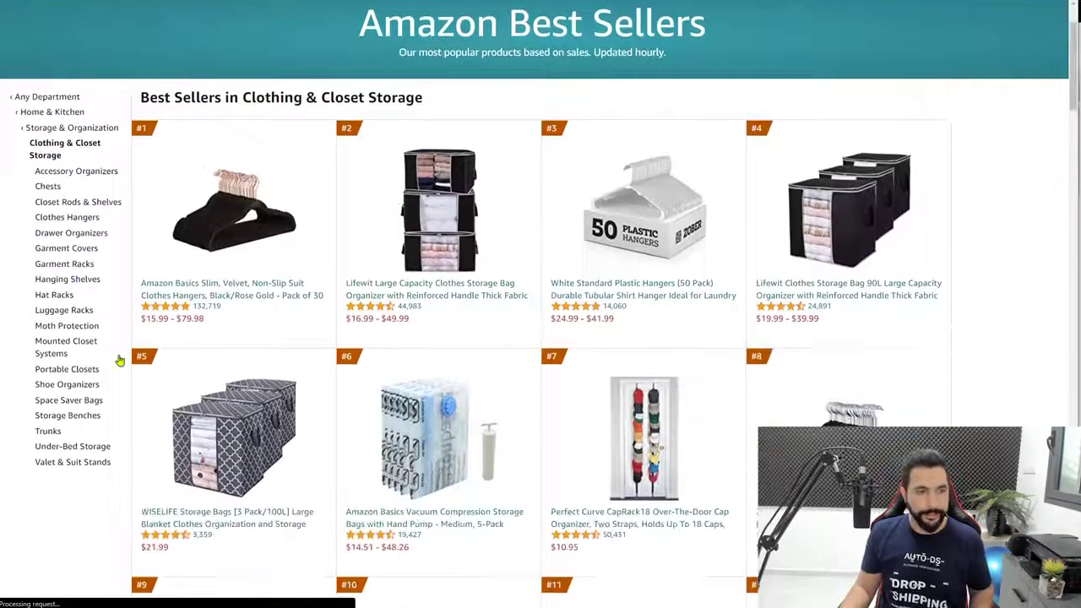
{"action": "scroll", "coordinate": [762, 221], "scroll_direction": "down", "scroll_amount": 2}
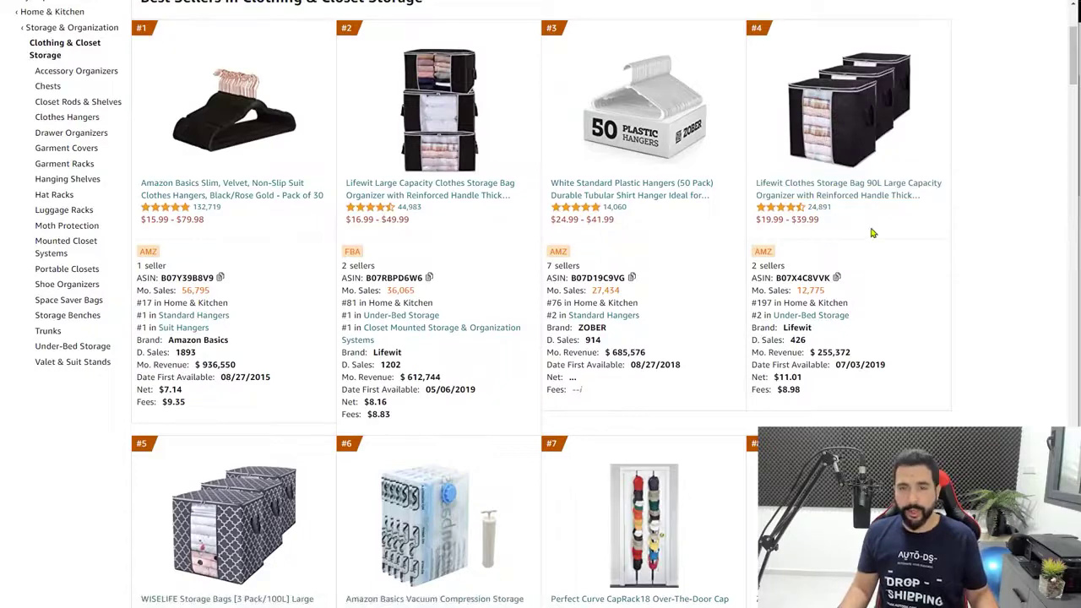
{"action": "scroll", "coordinate": [823, 237], "scroll_direction": "down", "scroll_amount": 2}
{"action": "scroll", "coordinate": [821, 240], "scroll_direction": "down", "scroll_amount": 6}
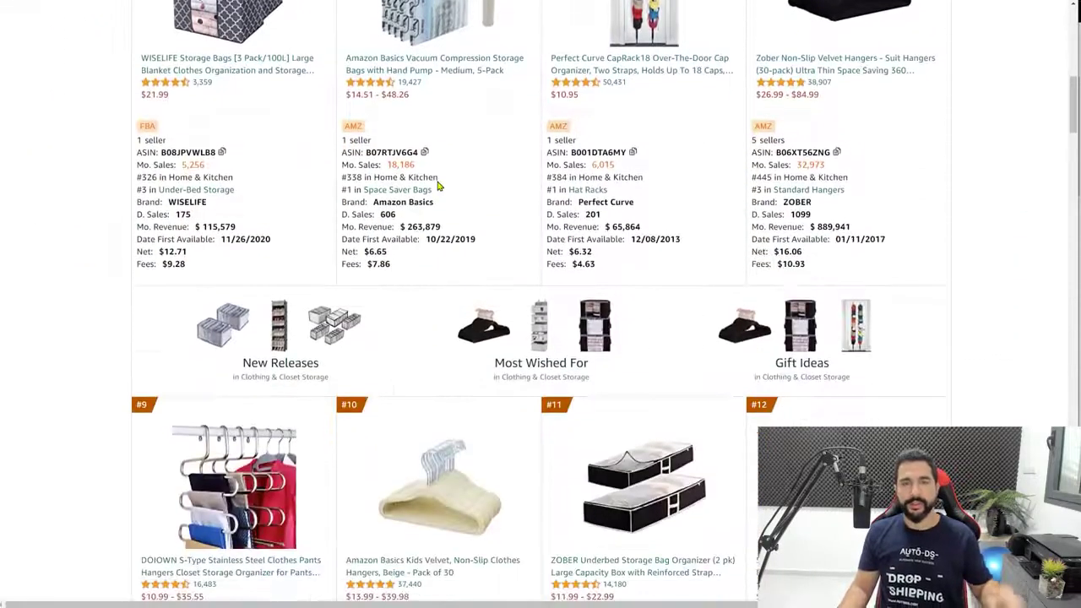
{"action": "scroll", "coordinate": [438, 187], "scroll_direction": "down", "scroll_amount": 1}
{"action": "scroll", "coordinate": [442, 187], "scroll_direction": "down", "scroll_amount": 2}
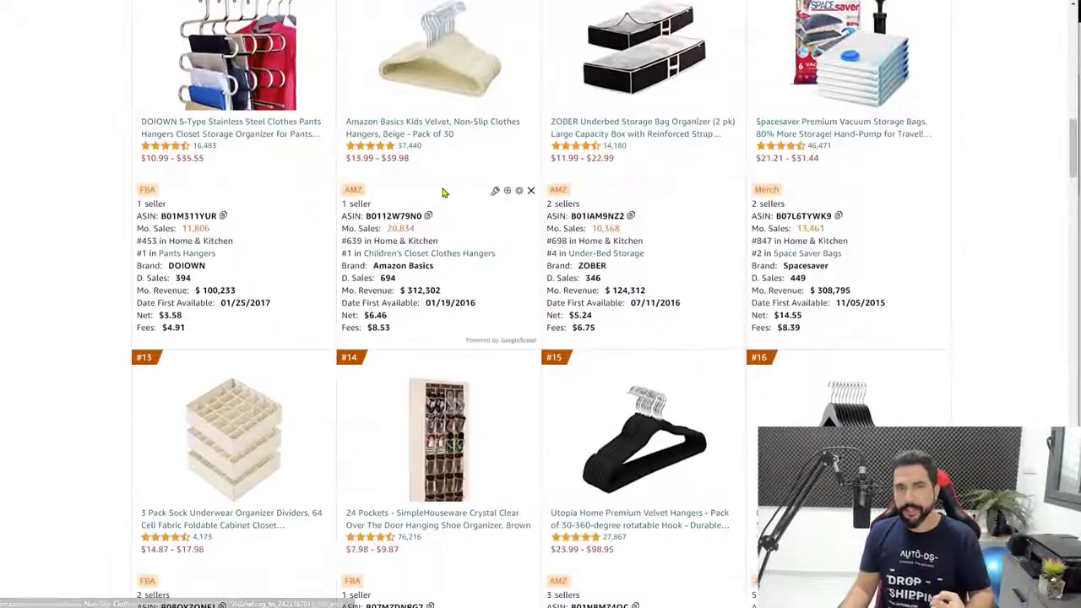
{"action": "scroll", "coordinate": [437, 212], "scroll_direction": "down", "scroll_amount": 2}
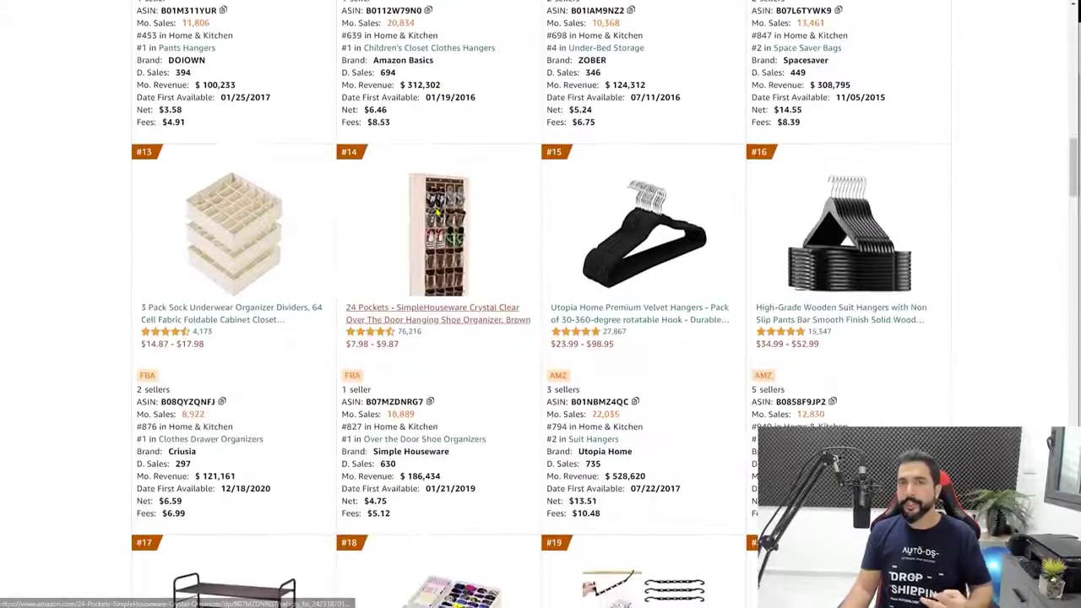
{"action": "scroll", "coordinate": [438, 214], "scroll_direction": "down", "scroll_amount": 2}
{"action": "scroll", "coordinate": [363, 166], "scroll_direction": "up", "scroll_amount": 1}
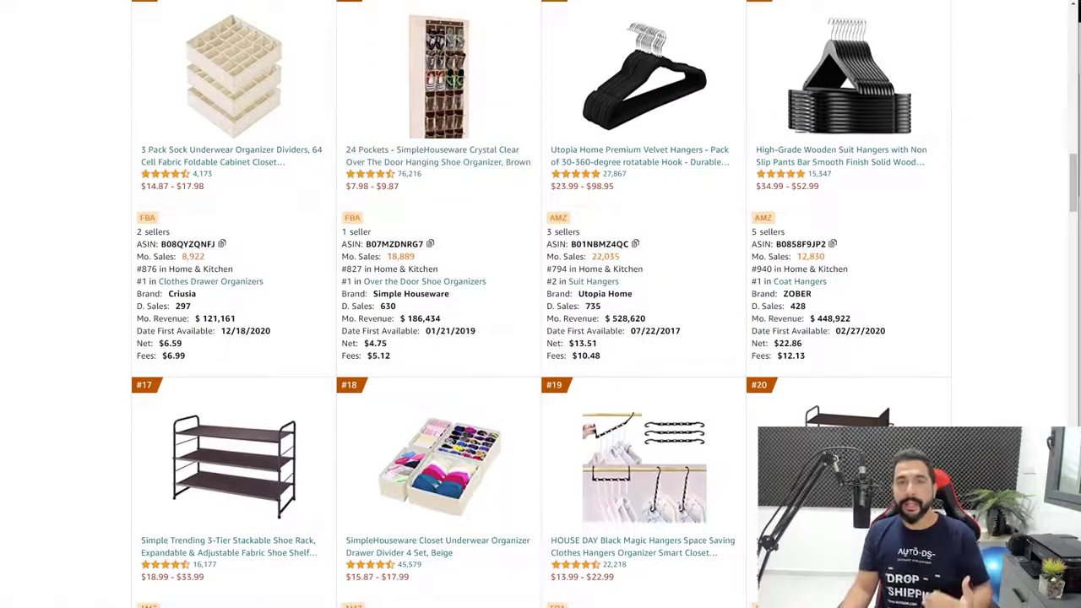
Step: Open the 3 Pack Sock Underwear Organizer Dividers product and copy its title up to "Cabinet Closet Organizers"
{"action": "left_click", "coordinate": [235, 91]}
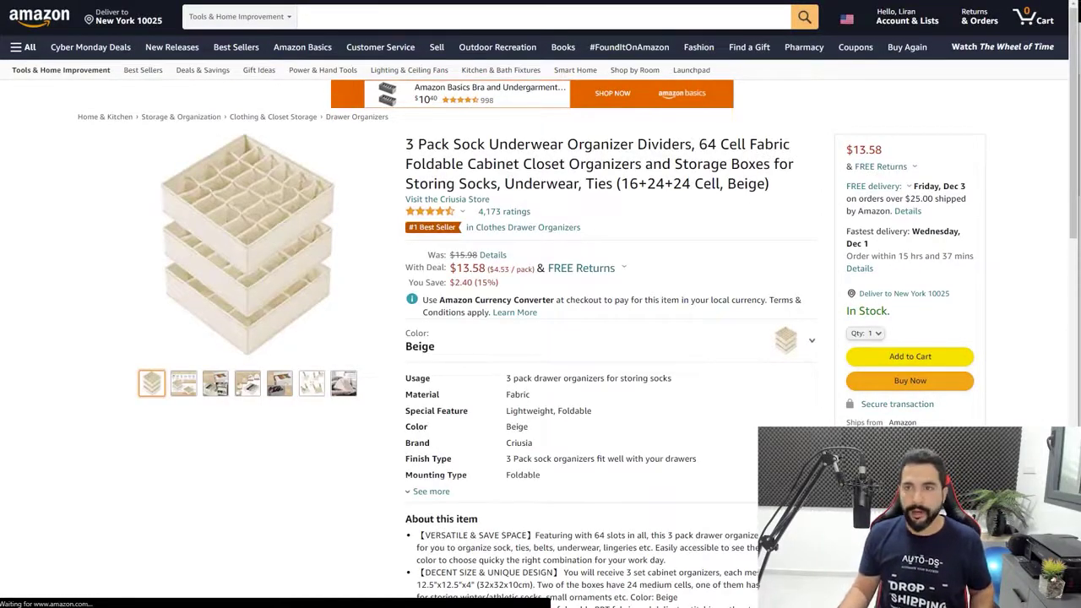
{"action": "left_click_drag", "start_coordinate": [407, 145], "coordinate": [486, 144]}
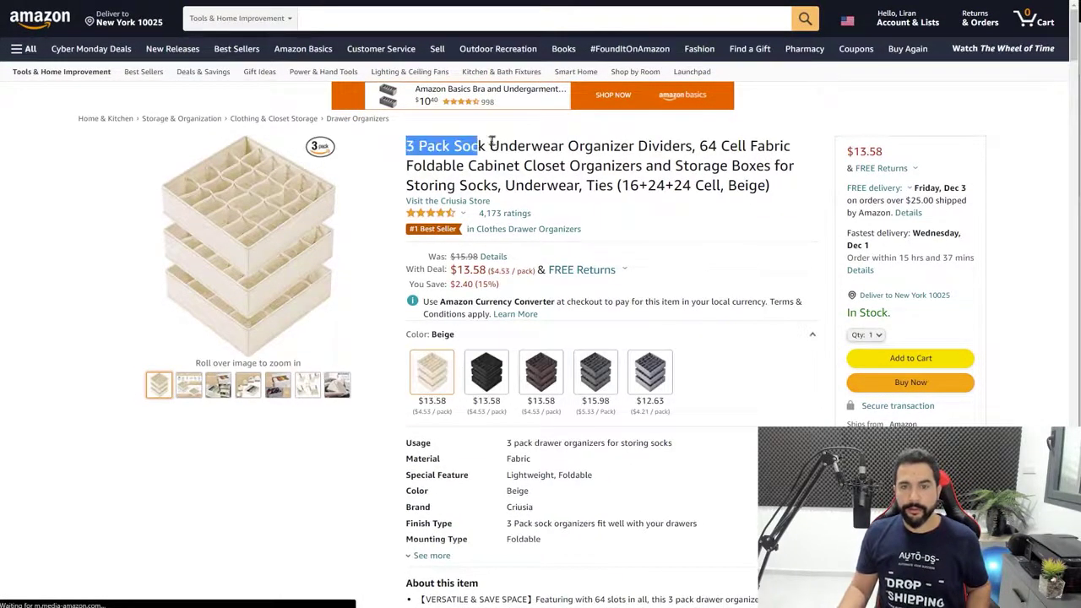
{"action": "left_click_drag", "start_coordinate": [613, 159], "coordinate": [643, 87]}
{"action": "key", "text": "ctrl+c"}
{"action": "scroll", "coordinate": [639, 166], "scroll_direction": "down", "scroll_amount": 4}
{"action": "right_click", "coordinate": [598, 87]}
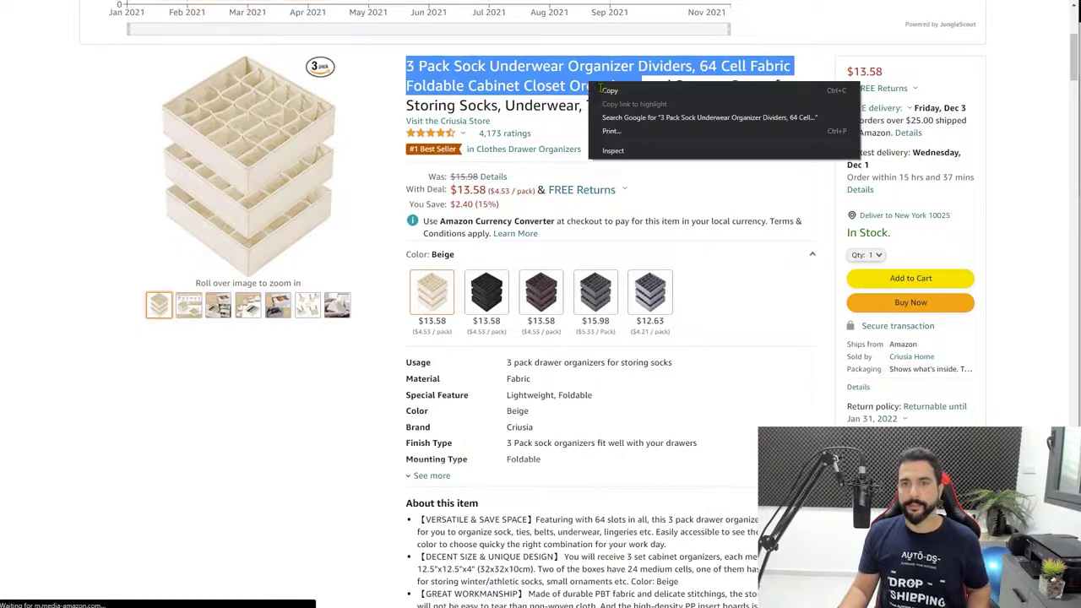
{"action": "left_click", "coordinate": [606, 91]}
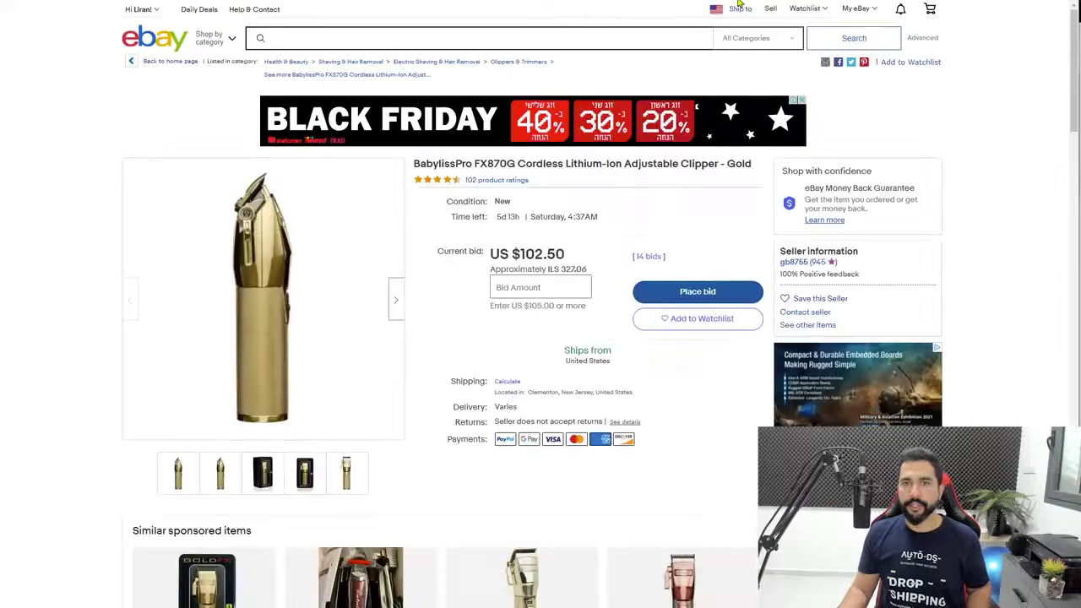
Step: Switch to eBay, search for the copied organizer title, and compare the prices and sellers of the matching listings
{"action": "key", "text": "ctrl+v"}
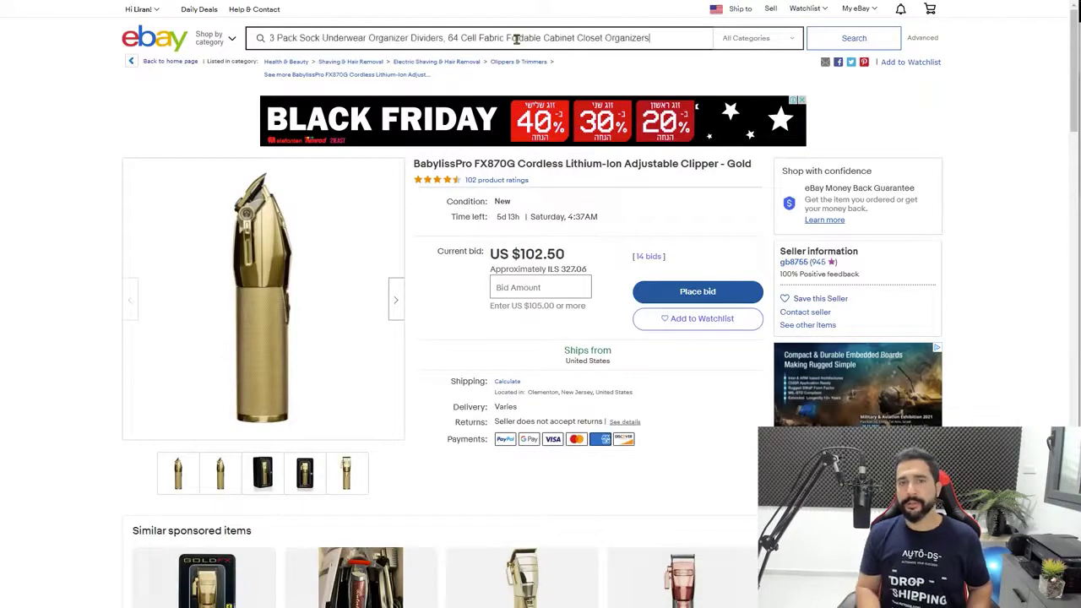
{"action": "key", "text": "Return"}
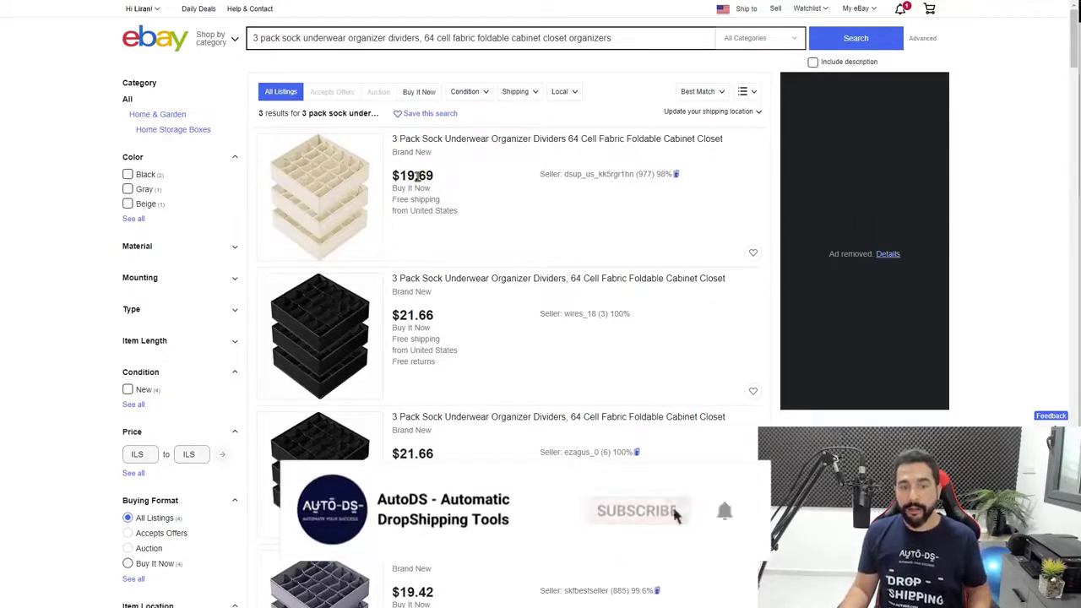
{"action": "scroll", "coordinate": [427, 177], "scroll_direction": "down", "scroll_amount": 2}
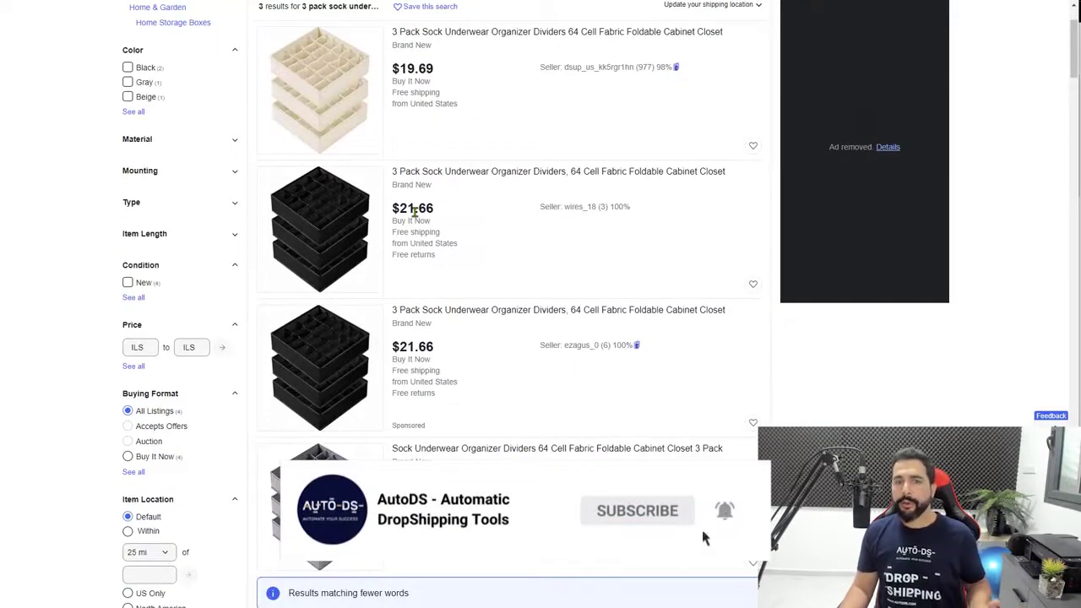
{"action": "scroll", "coordinate": [473, 203], "scroll_direction": "up", "scroll_amount": 2}
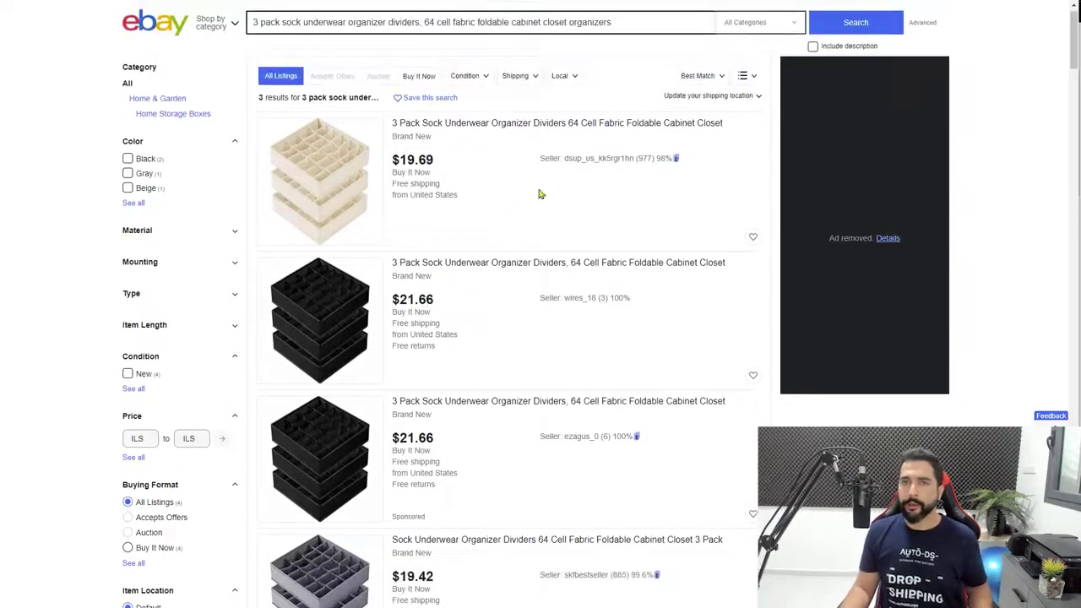
{"action": "scroll", "coordinate": [582, 268], "scroll_direction": "down", "scroll_amount": 2}
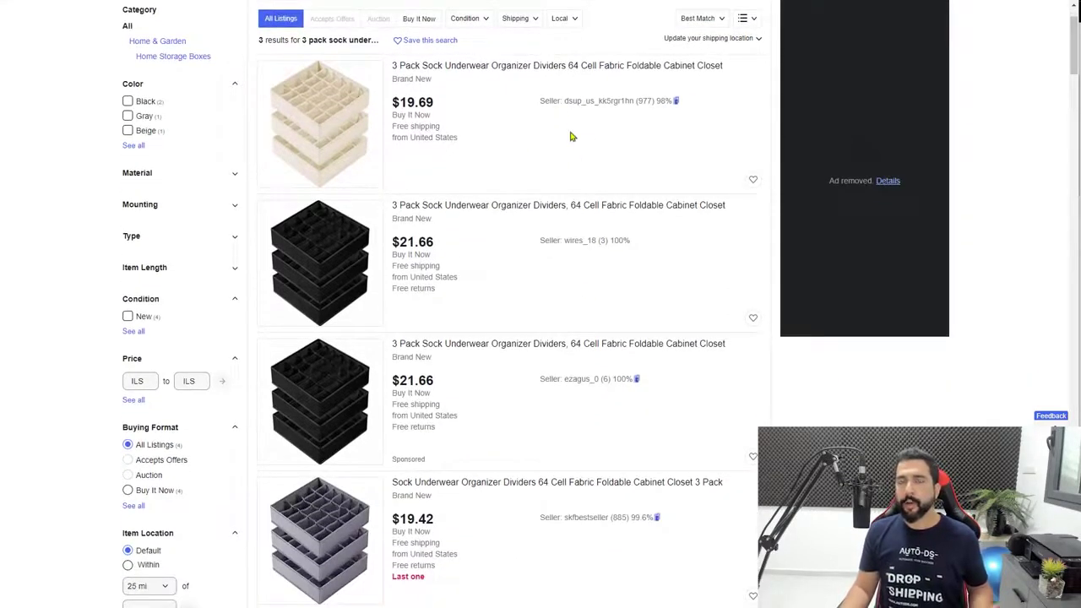
Step: Switch to the Amazon page of the 3 Pack Sock Underwear Organizer Dividers and examine its sales trend, ranking and price
{"action": "scroll", "coordinate": [570, 145], "scroll_direction": "up", "scroll_amount": 2}
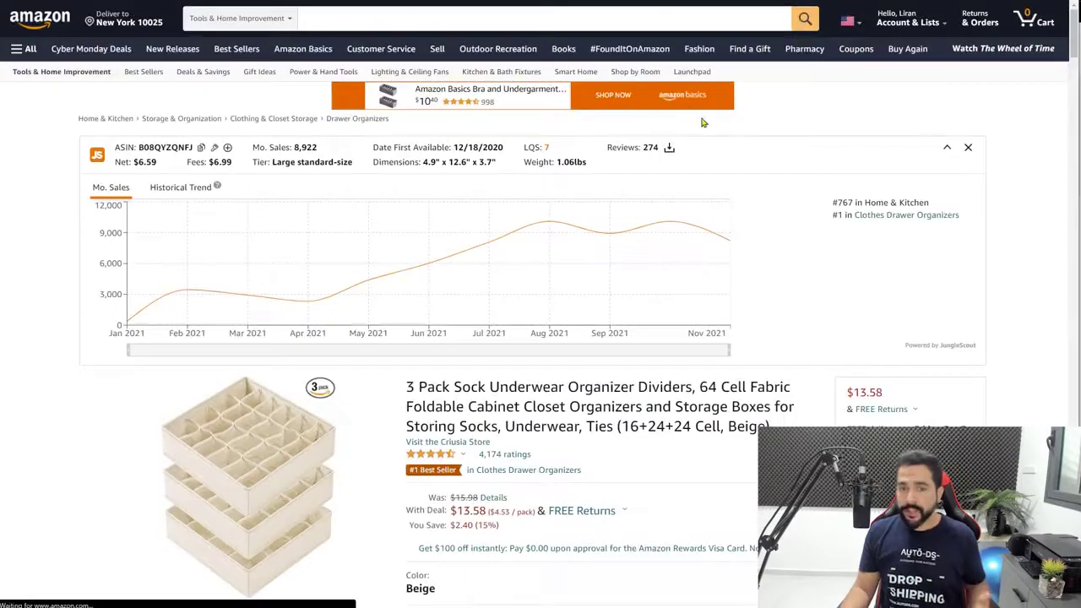
{"action": "scroll", "coordinate": [718, 144], "scroll_direction": "down", "scroll_amount": 2}
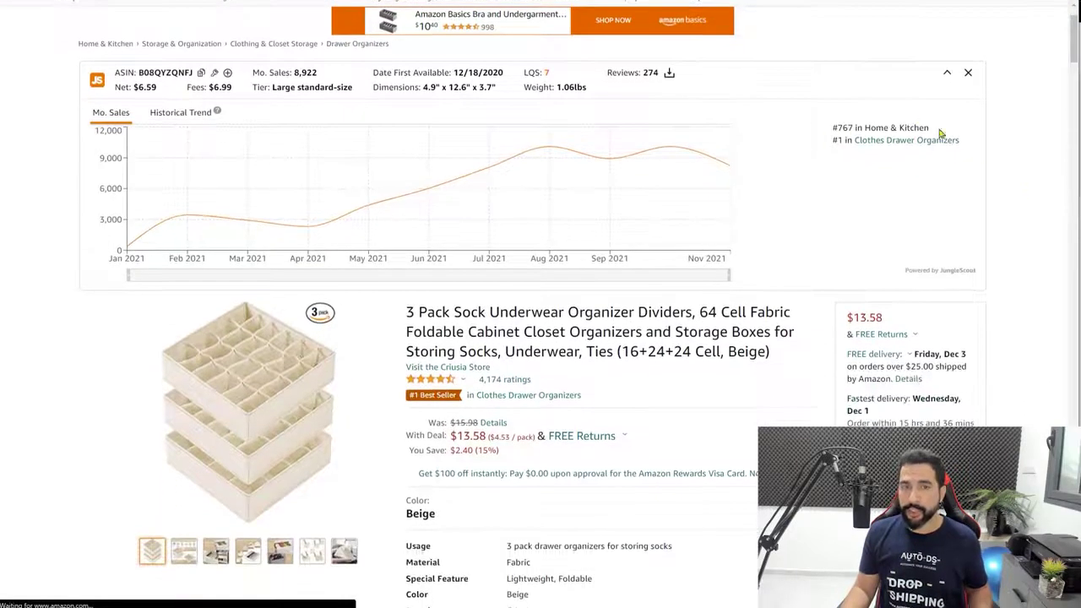
{"action": "scroll", "coordinate": [994, 217], "scroll_direction": "down", "scroll_amount": 3}
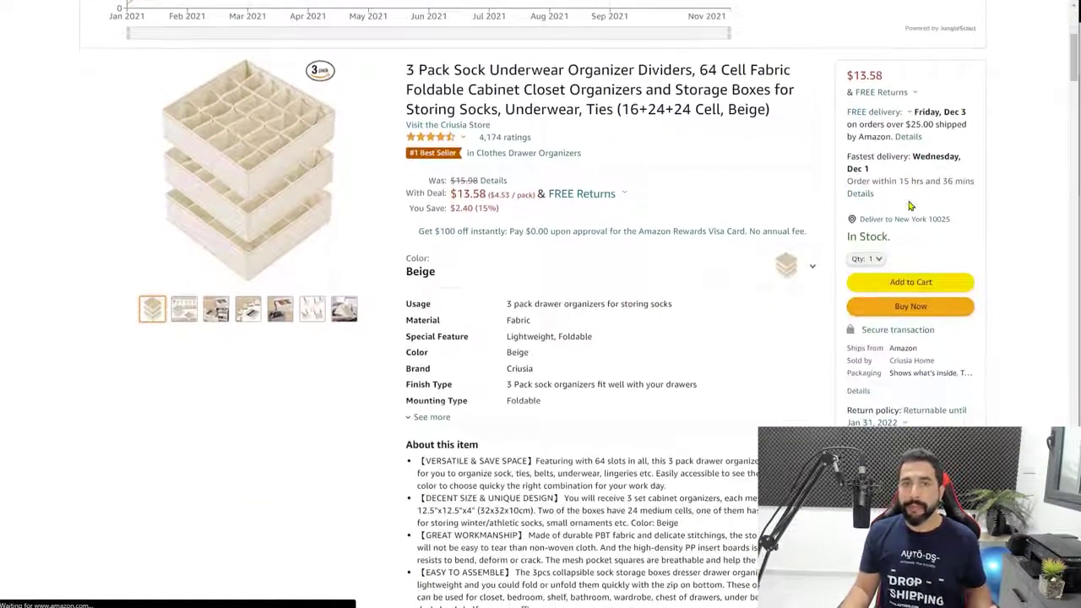
{"action": "scroll", "coordinate": [866, 192], "scroll_direction": "down", "scroll_amount": 1}
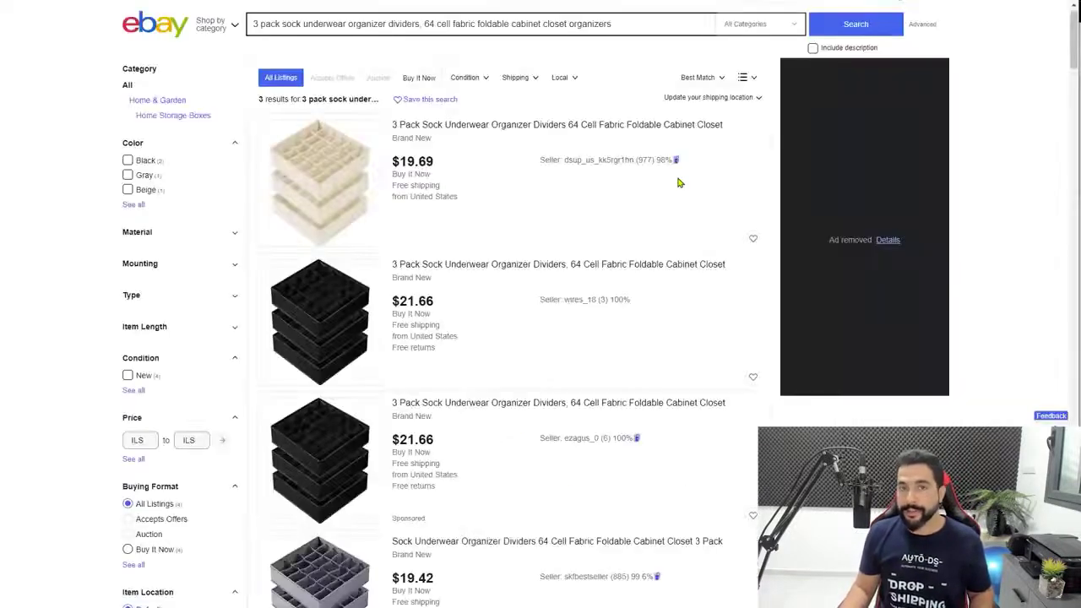
Step: Switch to the eBay search results and compare the prices and sellers of the active organizer listings
{"action": "scroll", "coordinate": [676, 182], "scroll_direction": "down", "scroll_amount": 5}
{"action": "scroll", "coordinate": [410, 234], "scroll_direction": "down", "scroll_amount": 8}
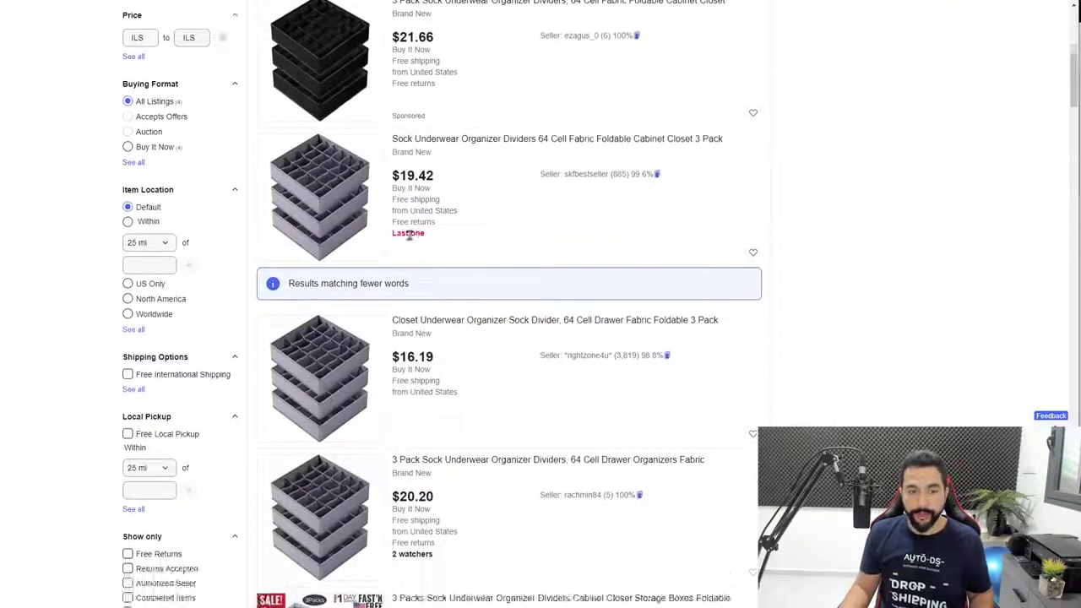
{"action": "scroll", "coordinate": [421, 214], "scroll_direction": "down", "scroll_amount": 8}
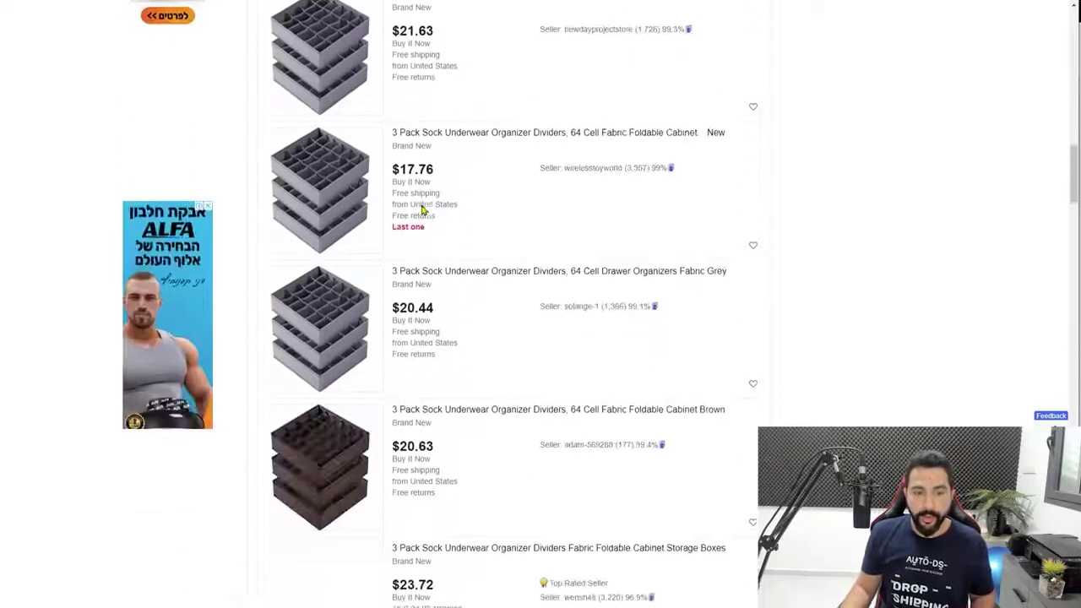
{"action": "scroll", "coordinate": [424, 218], "scroll_direction": "up", "scroll_amount": 1}
{"action": "scroll", "coordinate": [424, 218], "scroll_direction": "up", "scroll_amount": 8}
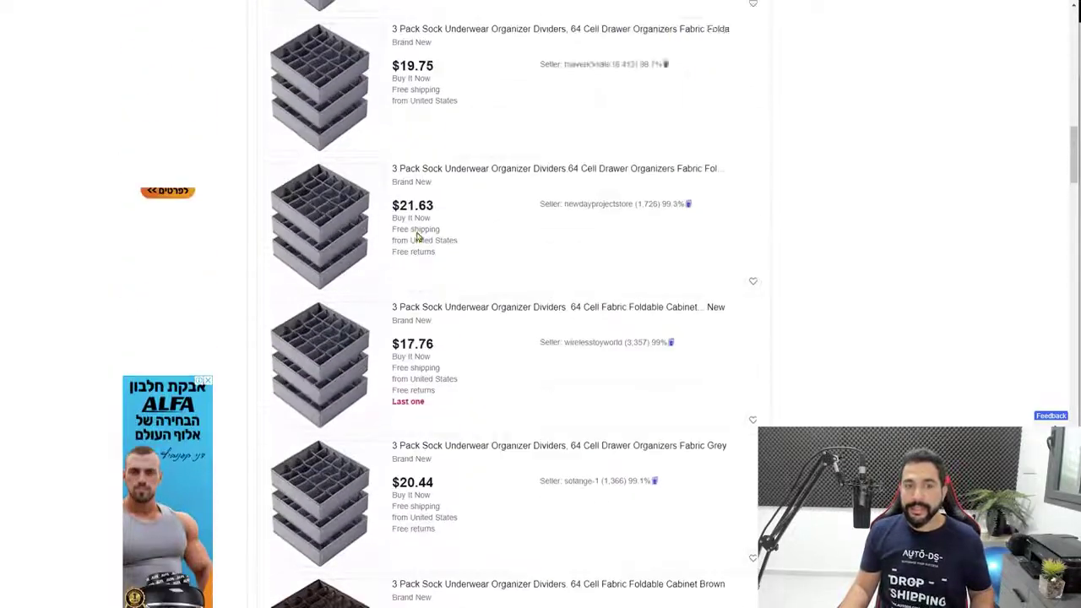
{"action": "scroll", "coordinate": [406, 268], "scroll_direction": "up", "scroll_amount": 8}
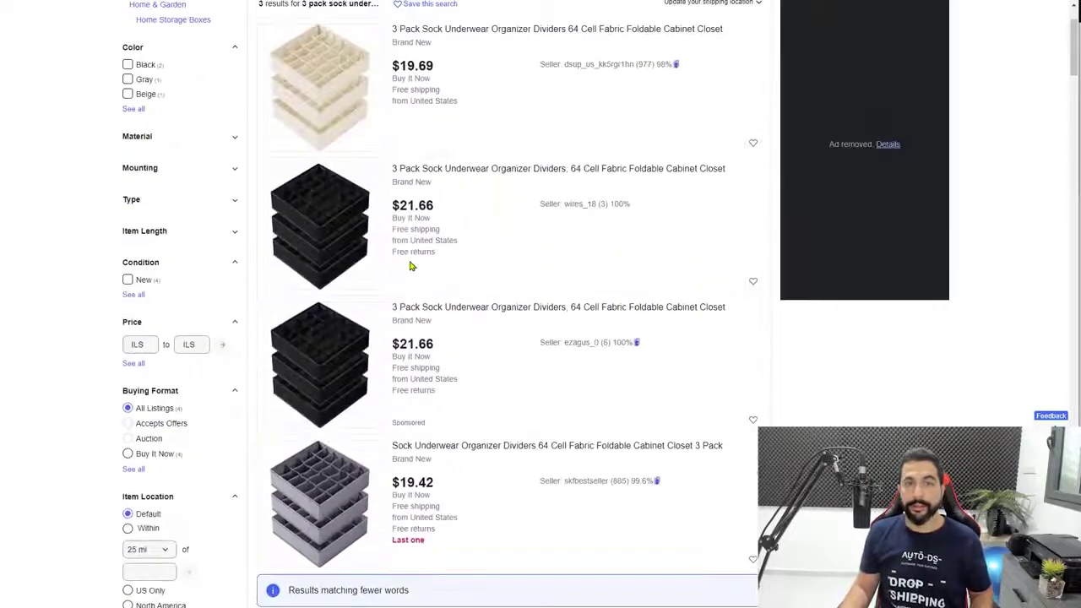
Step: Filter the eBay organizer results to show only sold items
{"action": "scroll", "coordinate": [403, 272], "scroll_direction": "down", "scroll_amount": 10}
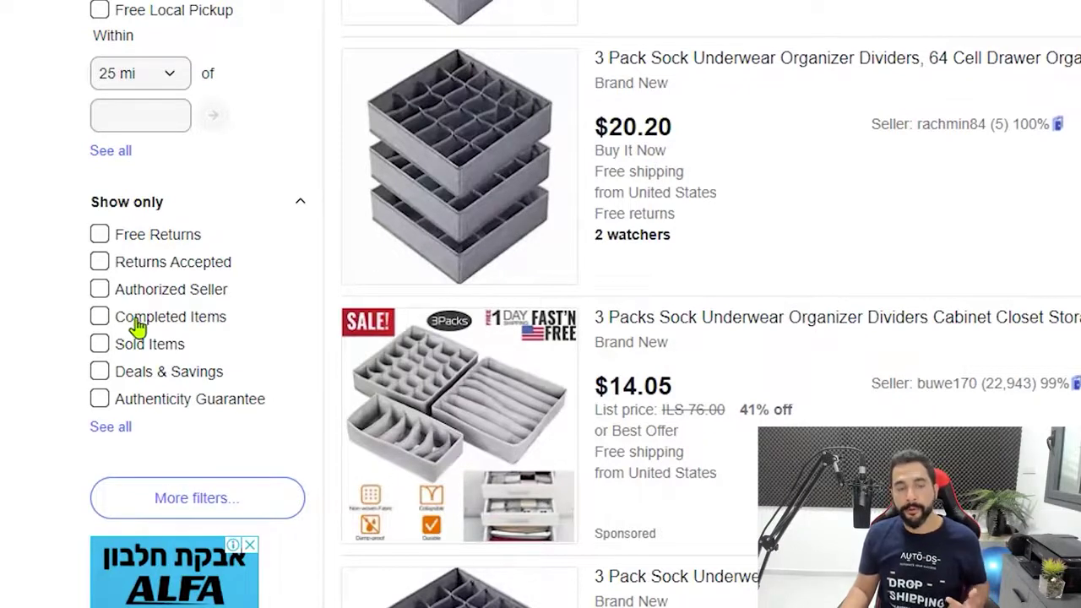
{"action": "left_click", "coordinate": [100, 345]}
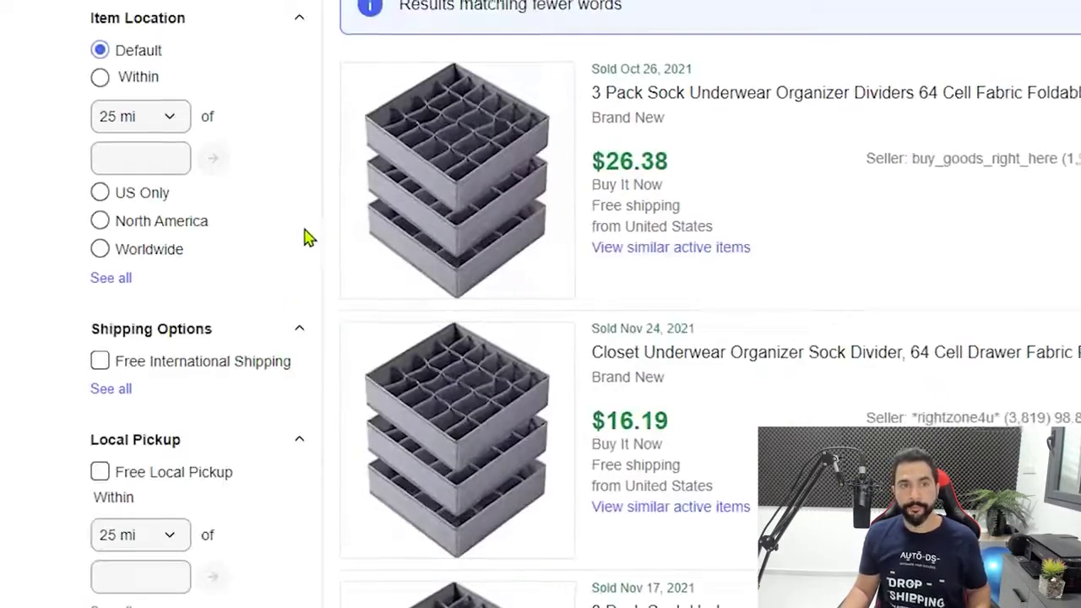
{"action": "scroll", "coordinate": [160, 367], "scroll_direction": "down", "scroll_amount": 4}
{"action": "scroll", "coordinate": [141, 324], "scroll_direction": "up", "scroll_amount": 1}
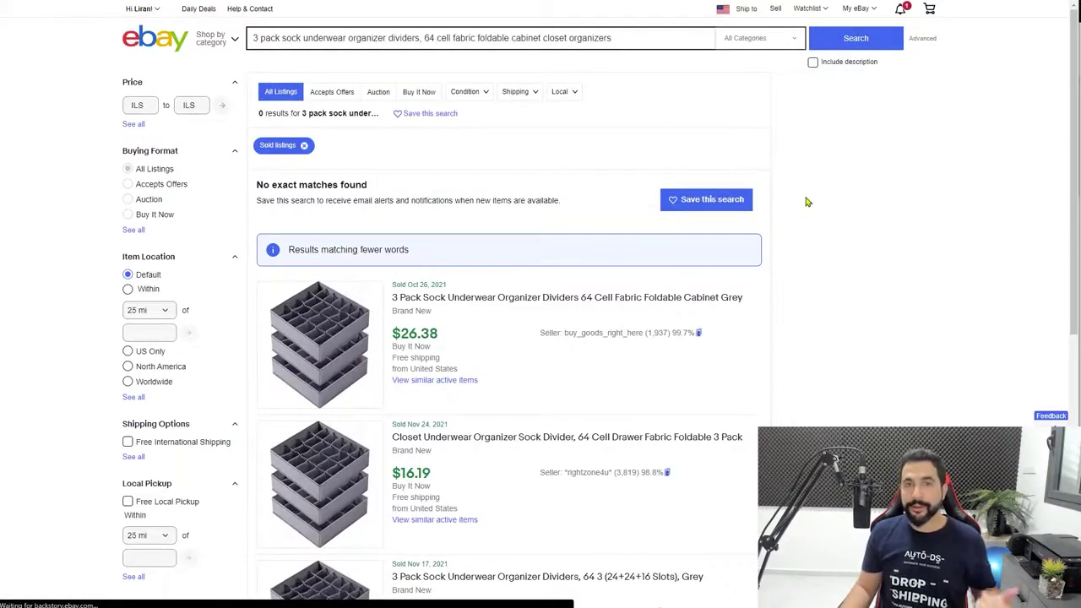
Step: Compare the organizer's Amazon price with the sale dates and prices of the sold eBay listings
{"action": "scroll", "coordinate": [802, 207], "scroll_direction": "down", "scroll_amount": 3}
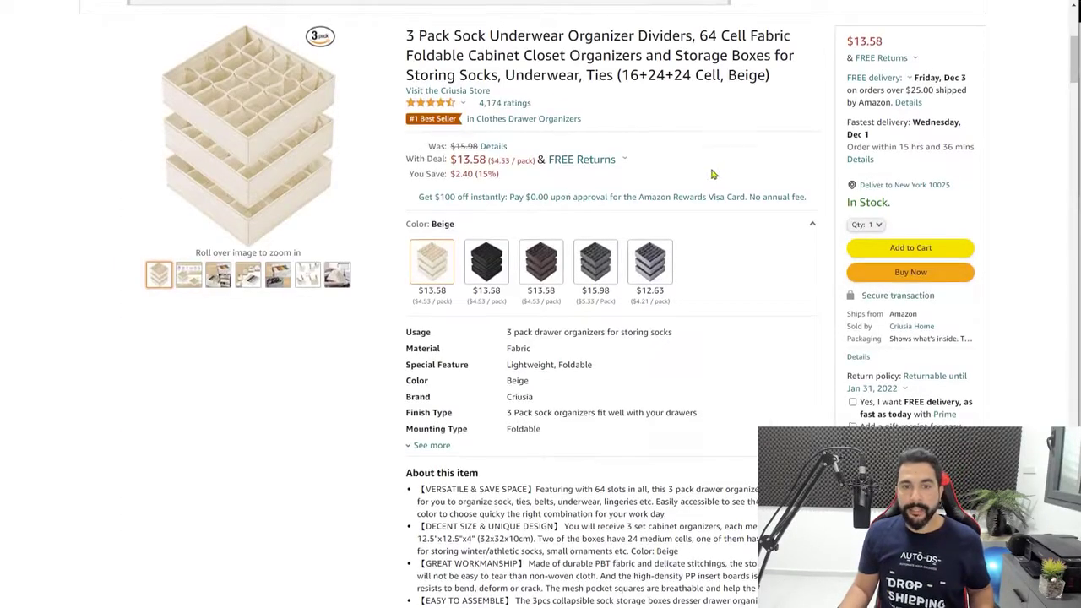
{"action": "scroll", "coordinate": [512, 193], "scroll_direction": "up", "scroll_amount": 1}
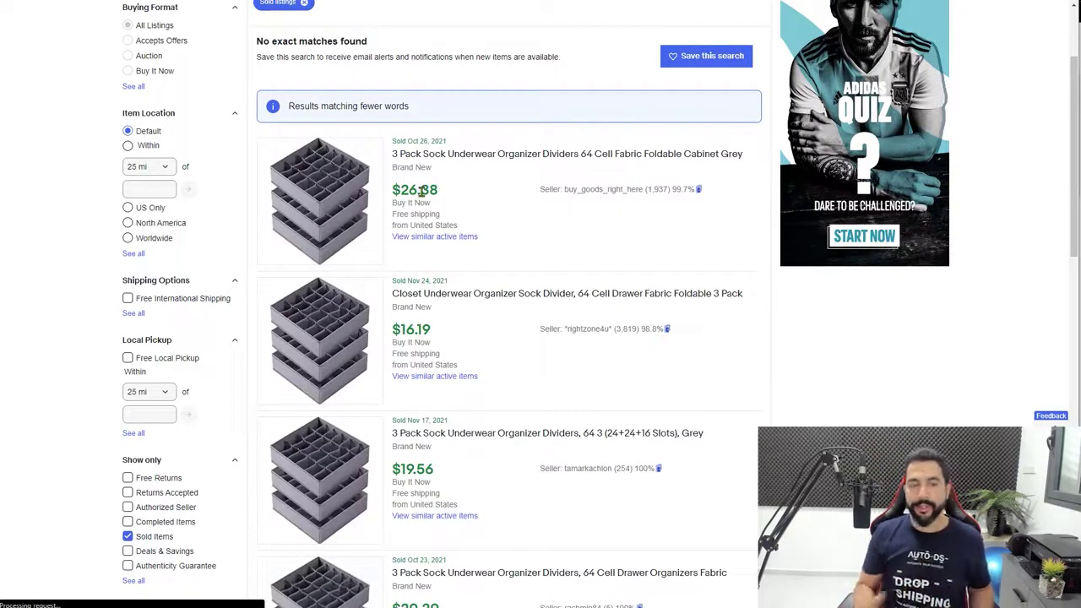
{"action": "scroll", "coordinate": [423, 190], "scroll_direction": "down", "scroll_amount": 2}
{"action": "scroll", "coordinate": [422, 190], "scroll_direction": "up", "scroll_amount": 1}
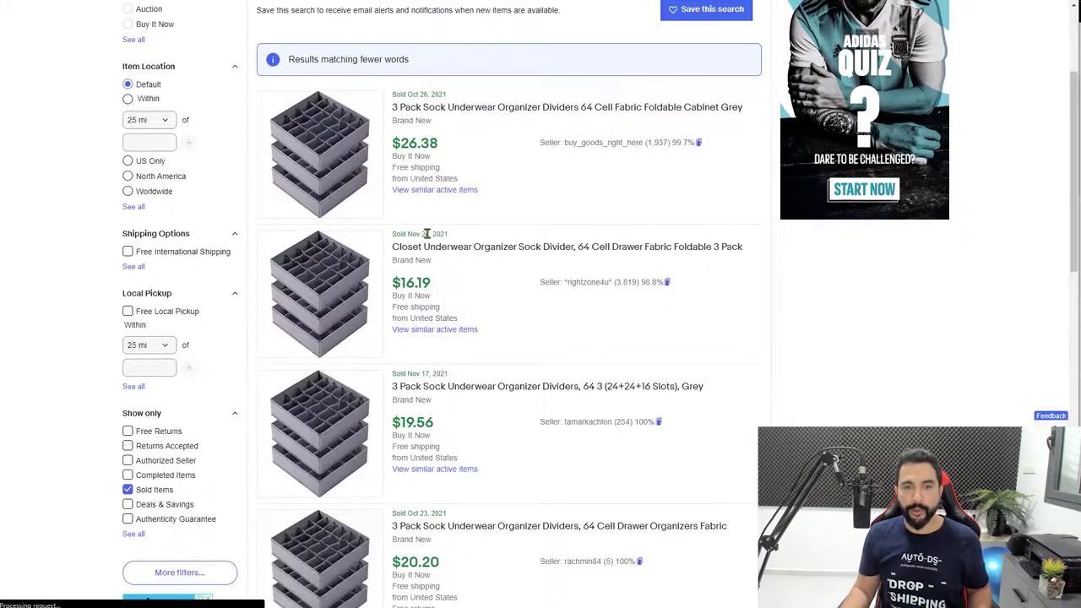
{"action": "scroll", "coordinate": [426, 233], "scroll_direction": "down", "scroll_amount": 2}
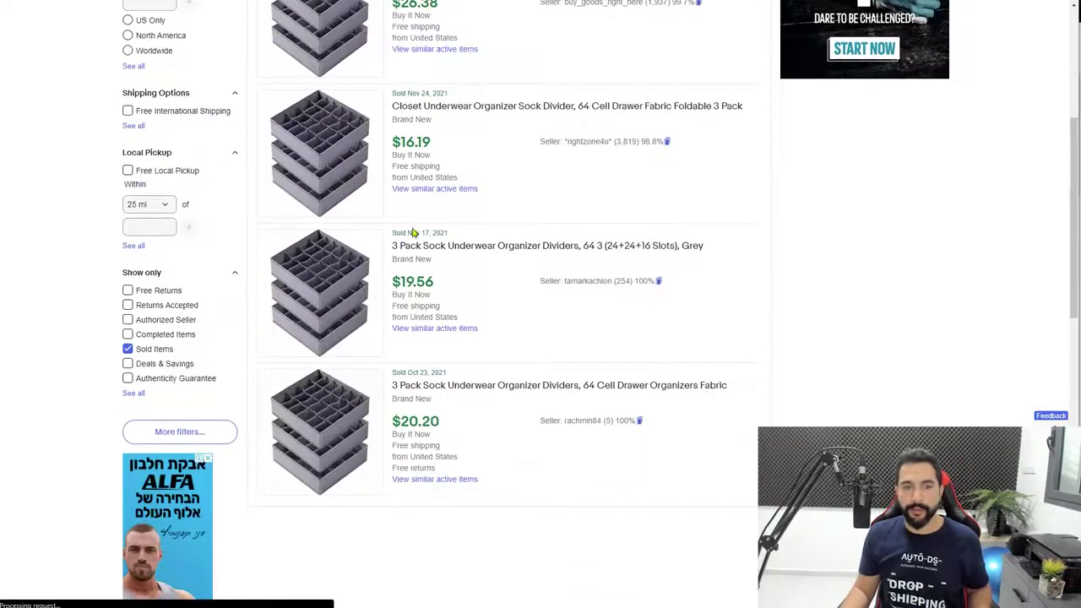
{"action": "scroll", "coordinate": [460, 245], "scroll_direction": "down", "scroll_amount": 1}
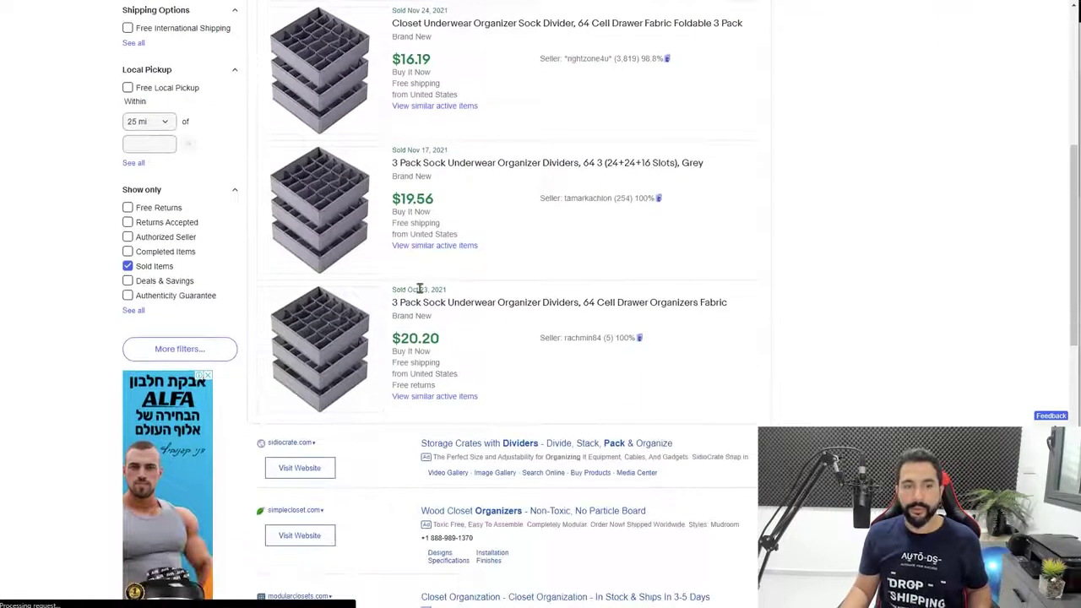
{"action": "scroll", "coordinate": [541, 308], "scroll_direction": "up", "scroll_amount": 2}
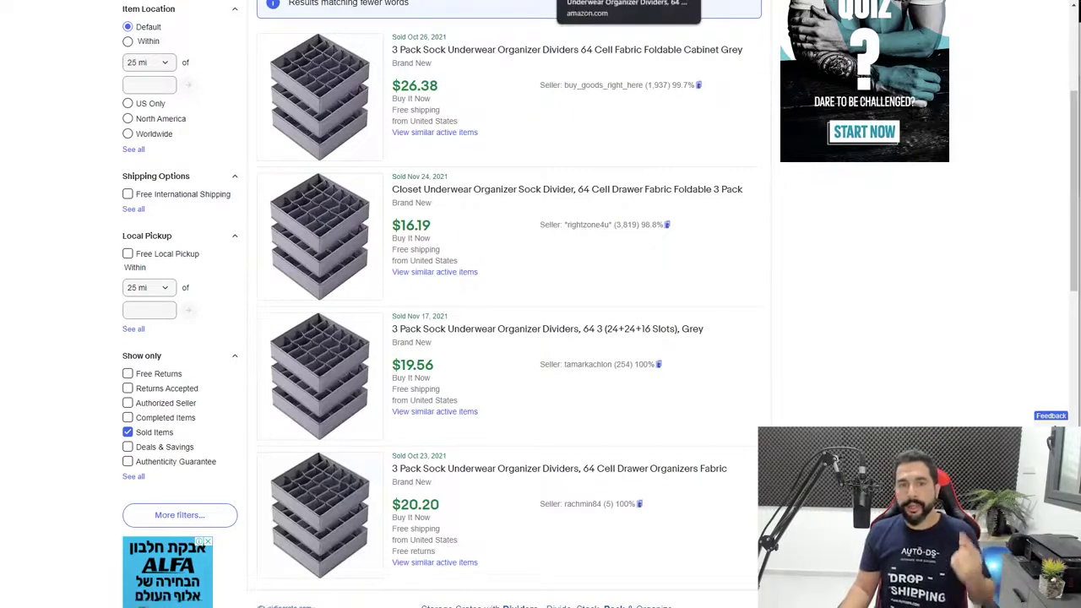
Step: Switch to the organizer's Amazon product page and copy its full web address
{"action": "left_click", "coordinate": [629, 0]}
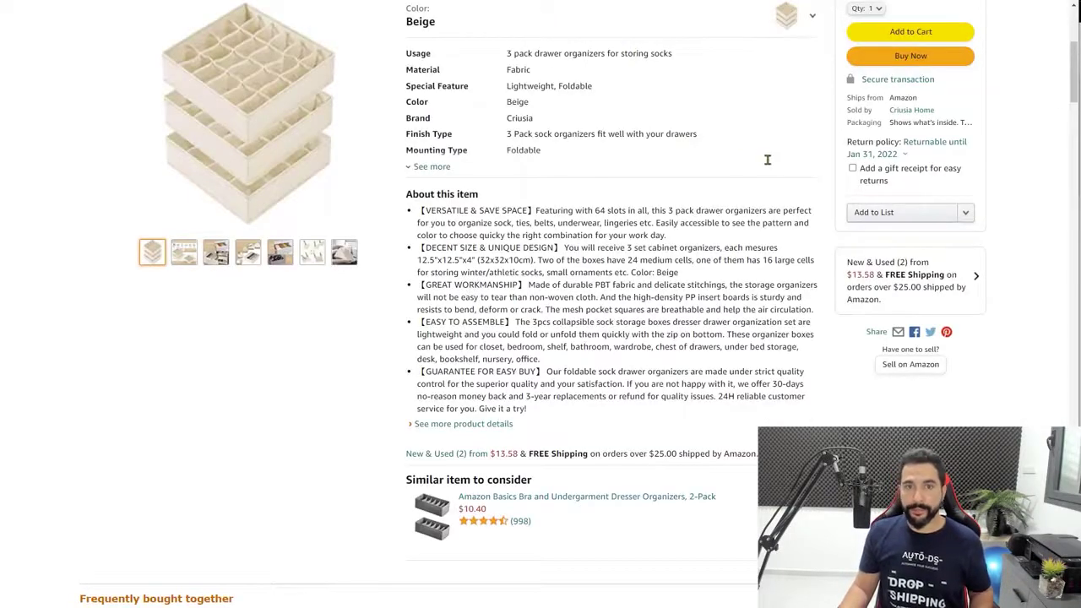
{"action": "scroll", "coordinate": [743, 177], "scroll_direction": "up", "scroll_amount": 4}
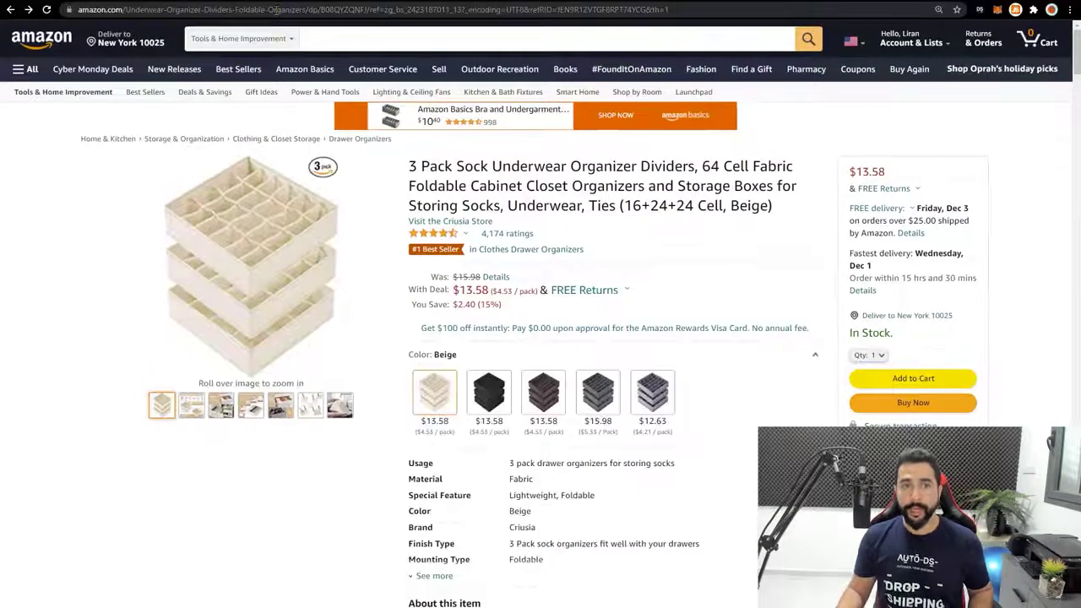
{"action": "left_click", "coordinate": [275, 9]}
{"action": "right_click", "coordinate": [275, 10]}
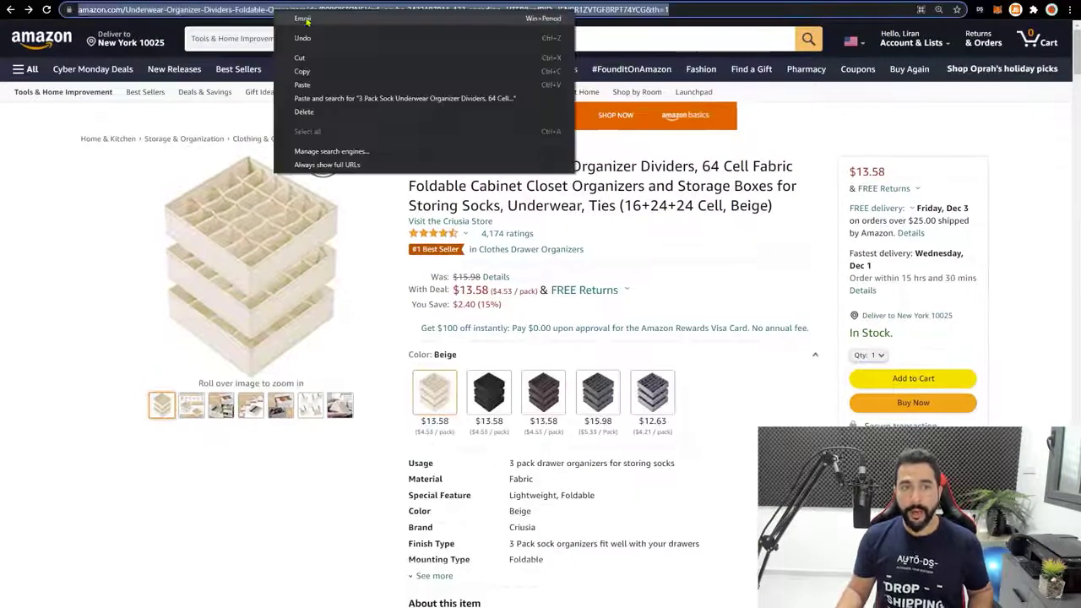
{"action": "left_click", "coordinate": [302, 70]}
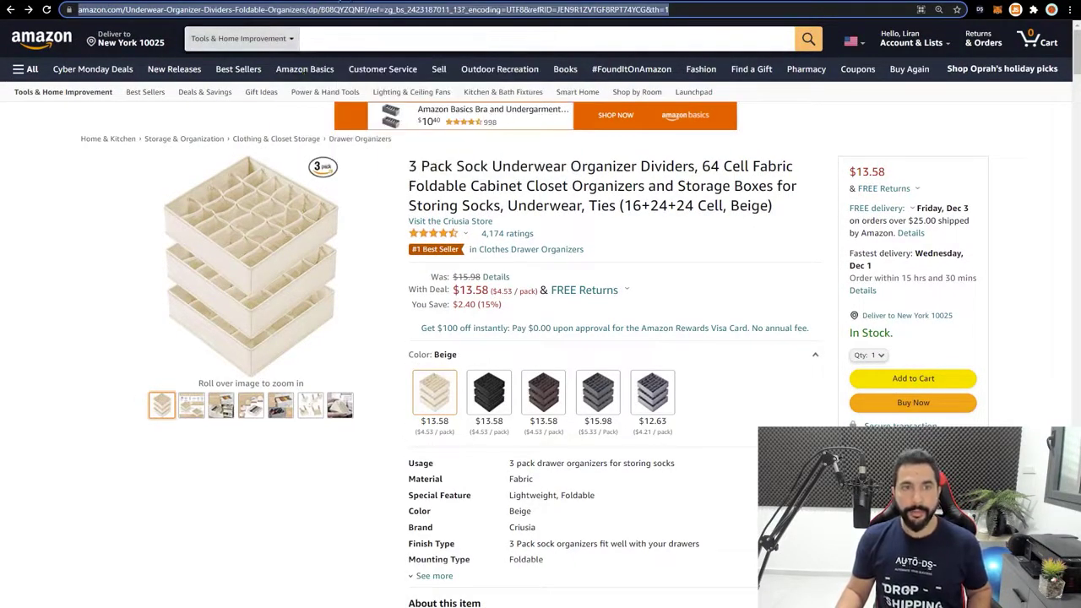
Step: Switch to AutoDS and start adding a single product, keeping the preselected eBay store
{"action": "left_click", "coordinate": [265, 2]}
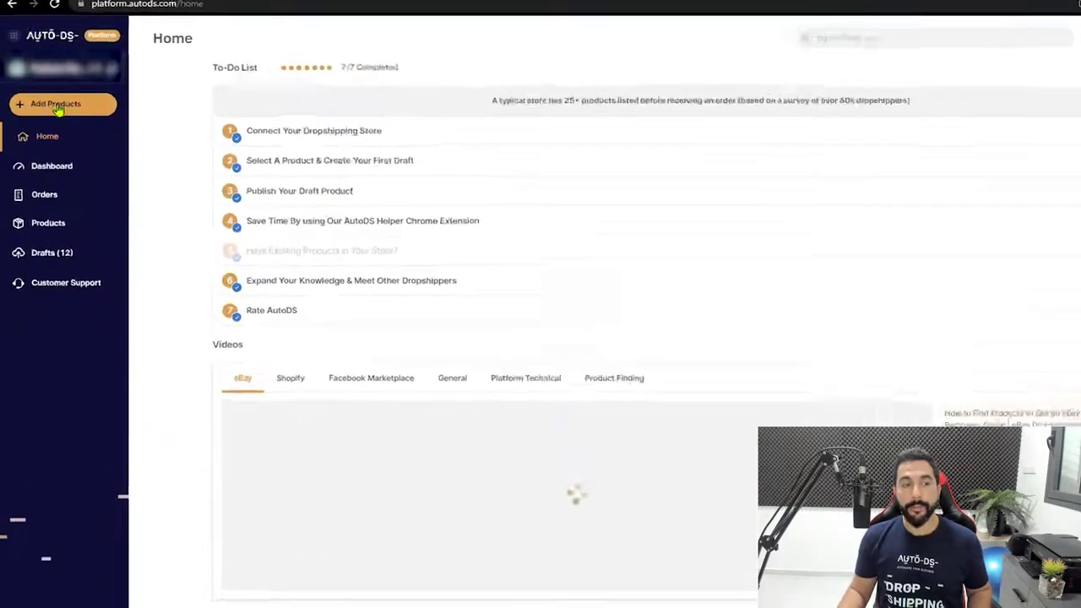
{"action": "left_click", "coordinate": [73, 104]}
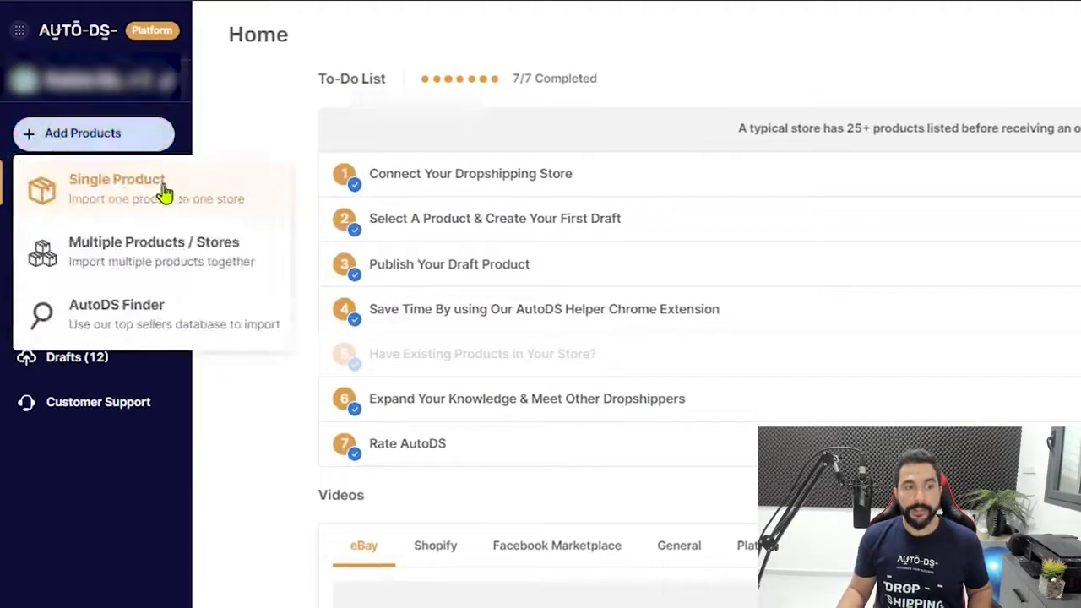
{"action": "left_click", "coordinate": [116, 186]}
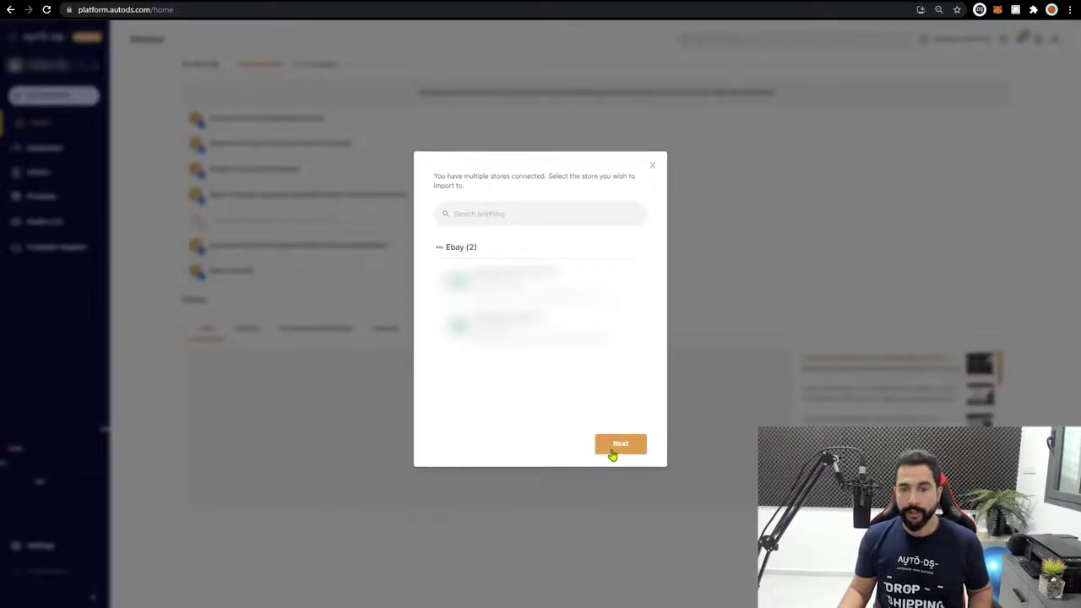
{"action": "left_click", "coordinate": [615, 449]}
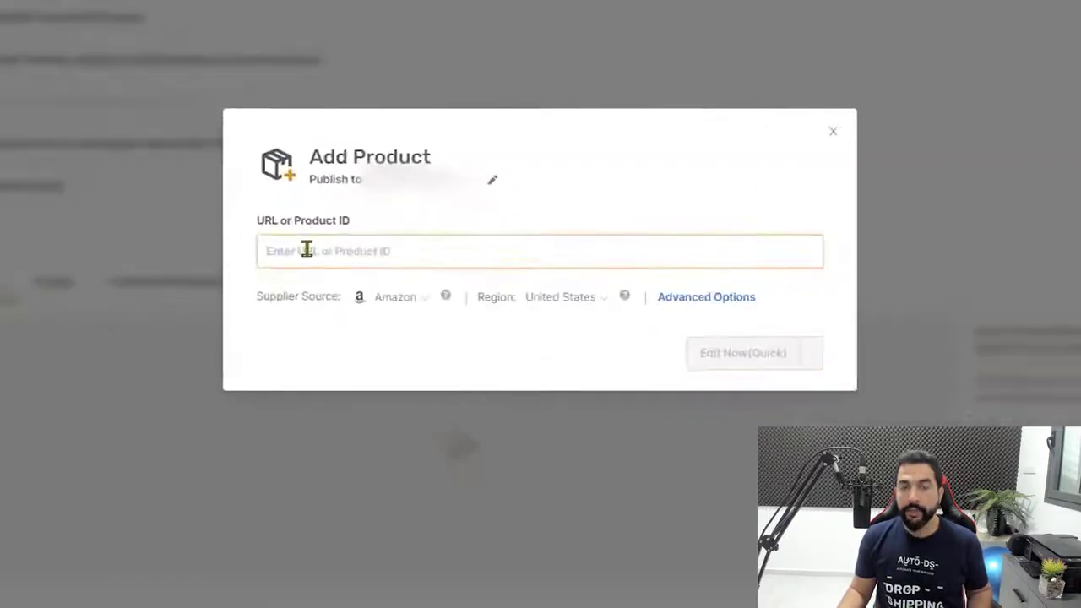
Step: Paste the copied Amazon address as the product URL and open the product with Edit Now(Quick)
{"action": "right_click", "coordinate": [388, 300]}
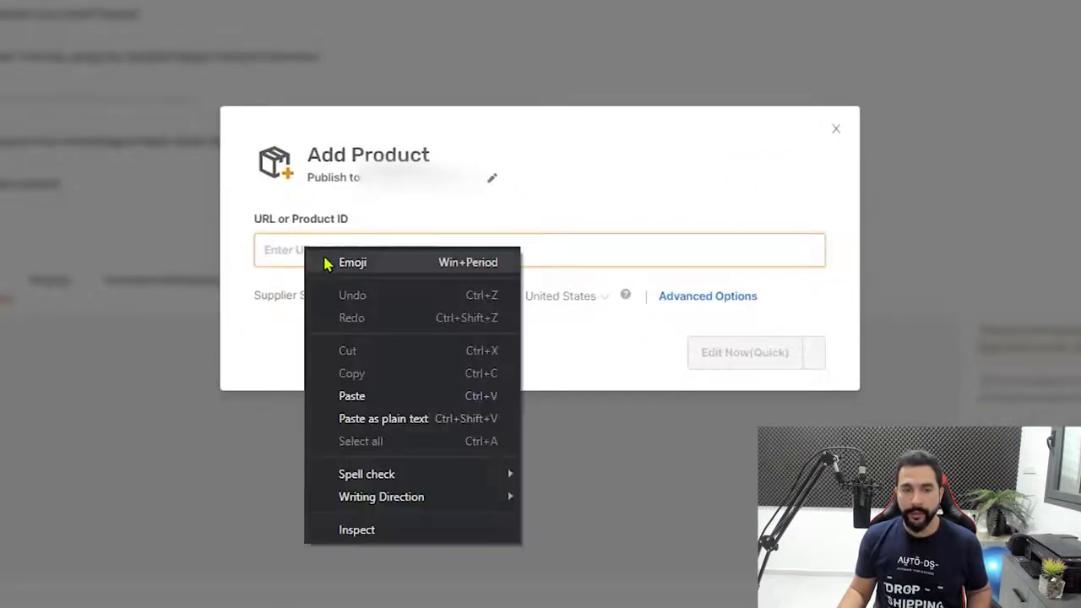
{"action": "left_click", "coordinate": [351, 395]}
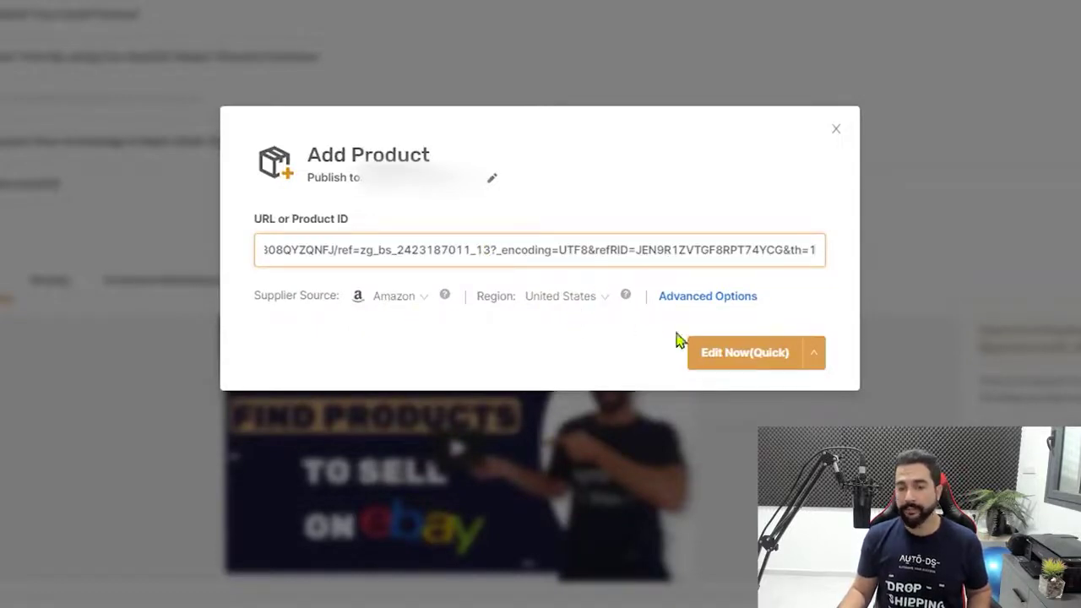
{"action": "left_click", "coordinate": [773, 359]}
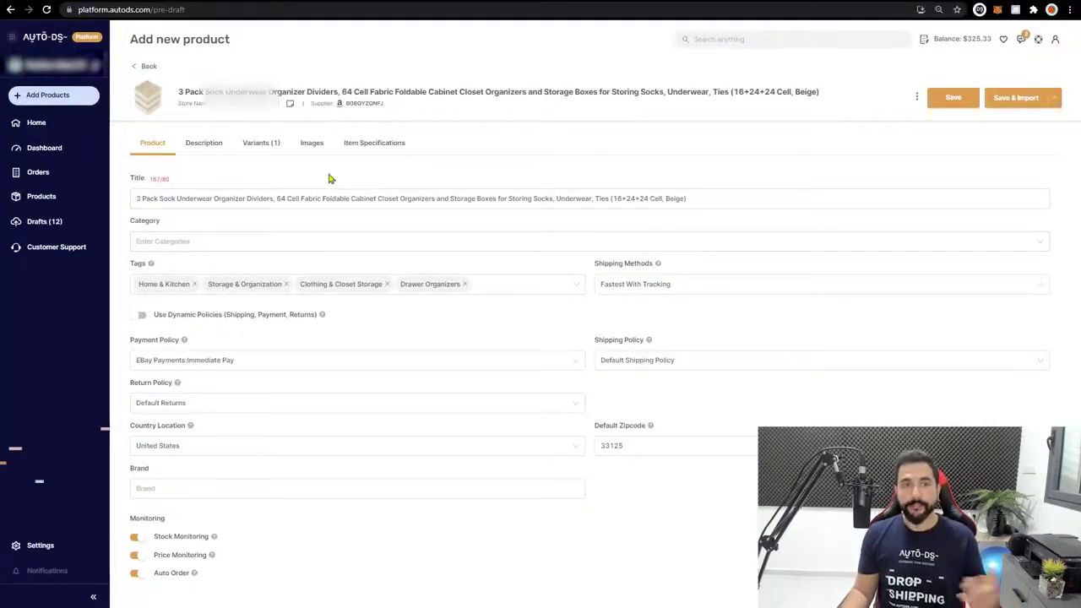
{"action": "left_click", "coordinate": [373, 194]}
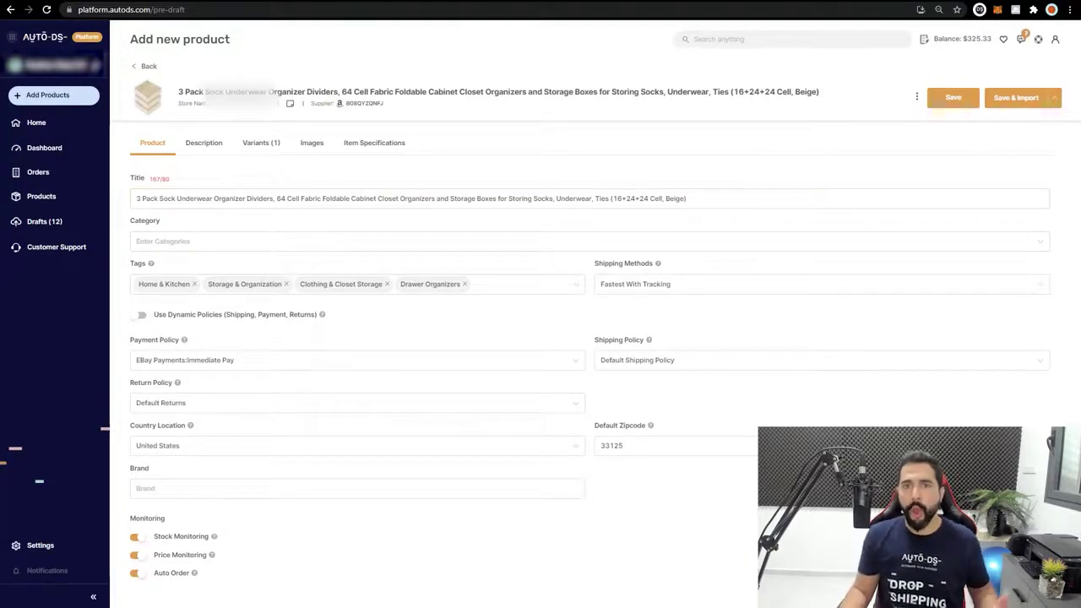
Step: Return to Amazon, open the Drawer Organizers category, and search it for "3-pack underwear organizers"
{"action": "left_click", "coordinate": [236, 91]}
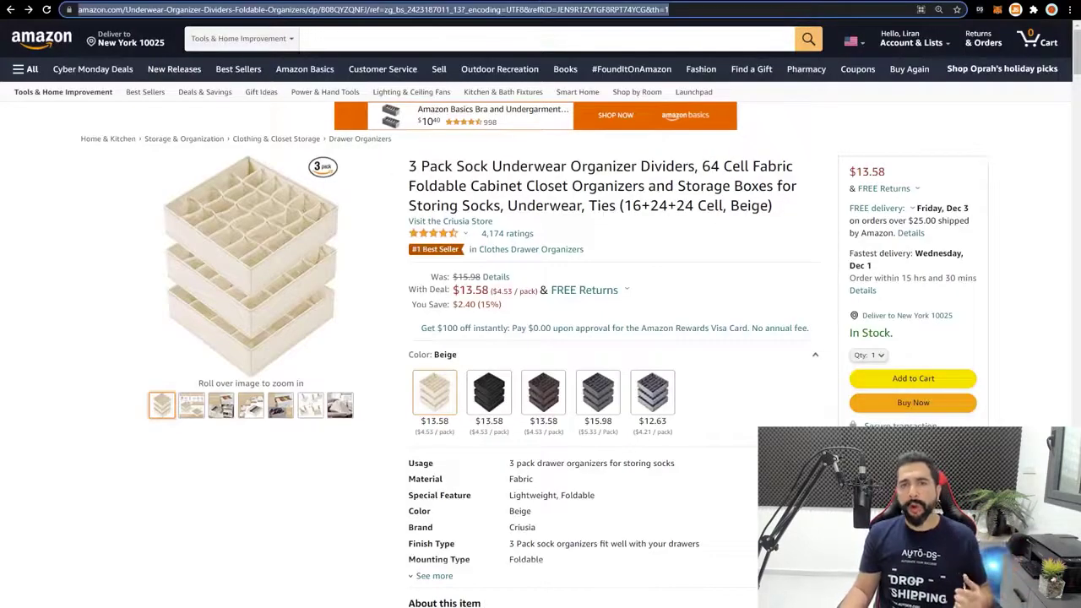
{"action": "left_click", "coordinate": [372, 142]}
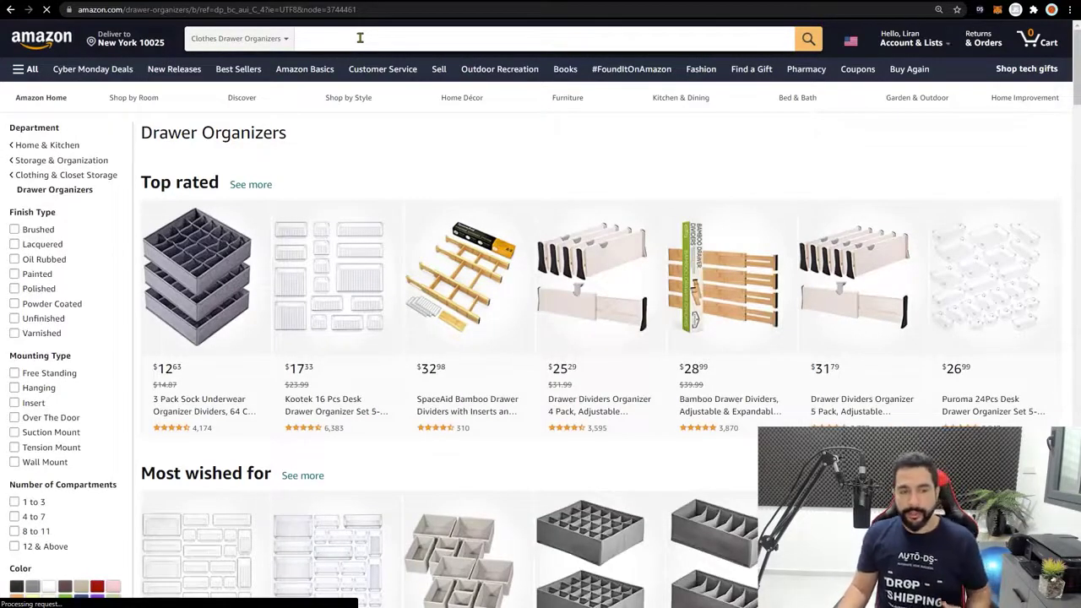
{"action": "left_click", "coordinate": [360, 37]}
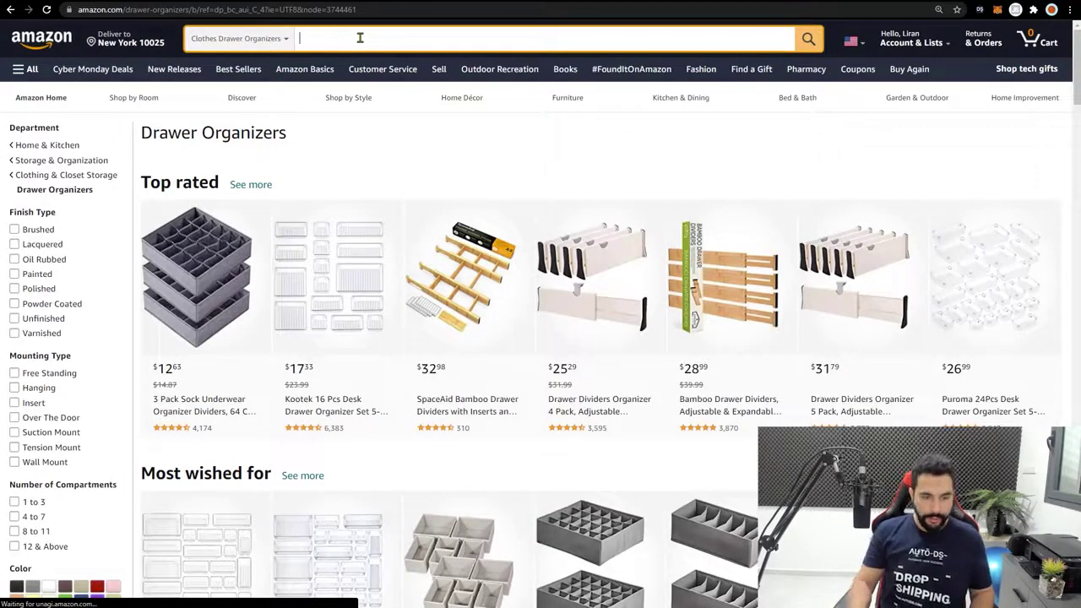
{"action": "type", "text": "3-pack"}
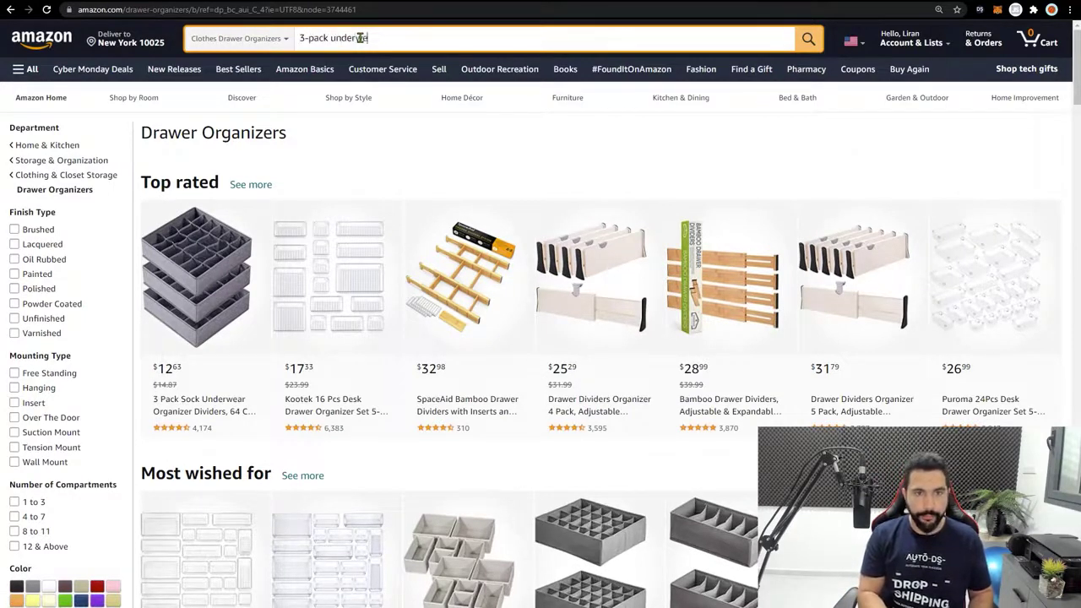
{"action": "type", "text": "underwear organizers"}
{"action": "key", "text": "Return"}
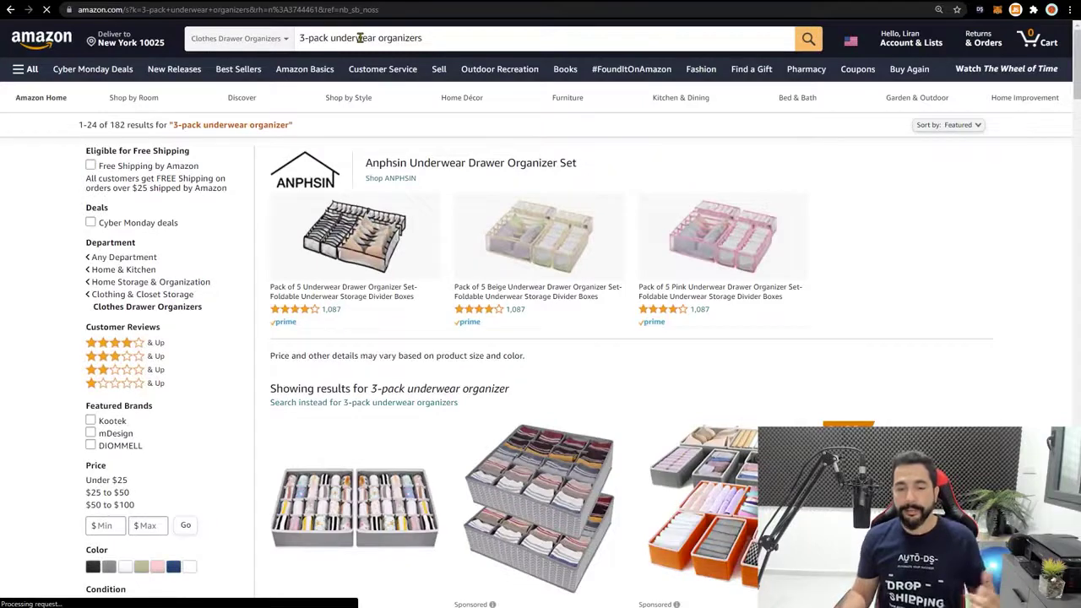
{"action": "scroll", "coordinate": [499, 351], "scroll_direction": "down", "scroll_amount": 2}
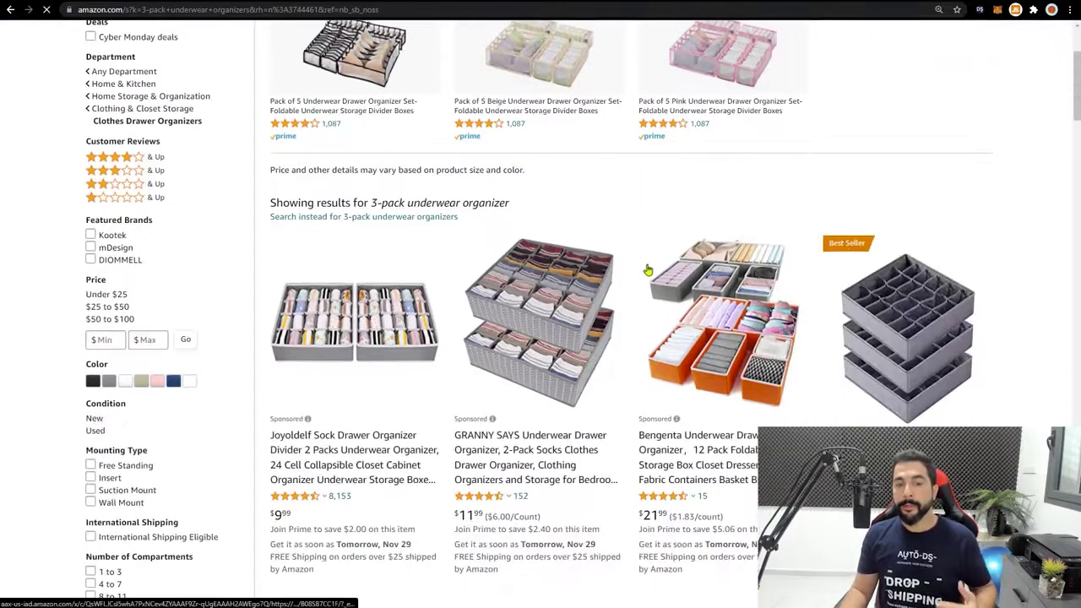
Step: Extract the product IDs from the underwear organizer search results and export them as a CSV file
{"action": "scroll", "coordinate": [659, 266], "scroll_direction": "down", "scroll_amount": 2}
{"action": "scroll", "coordinate": [684, 245], "scroll_direction": "down", "scroll_amount": 1}
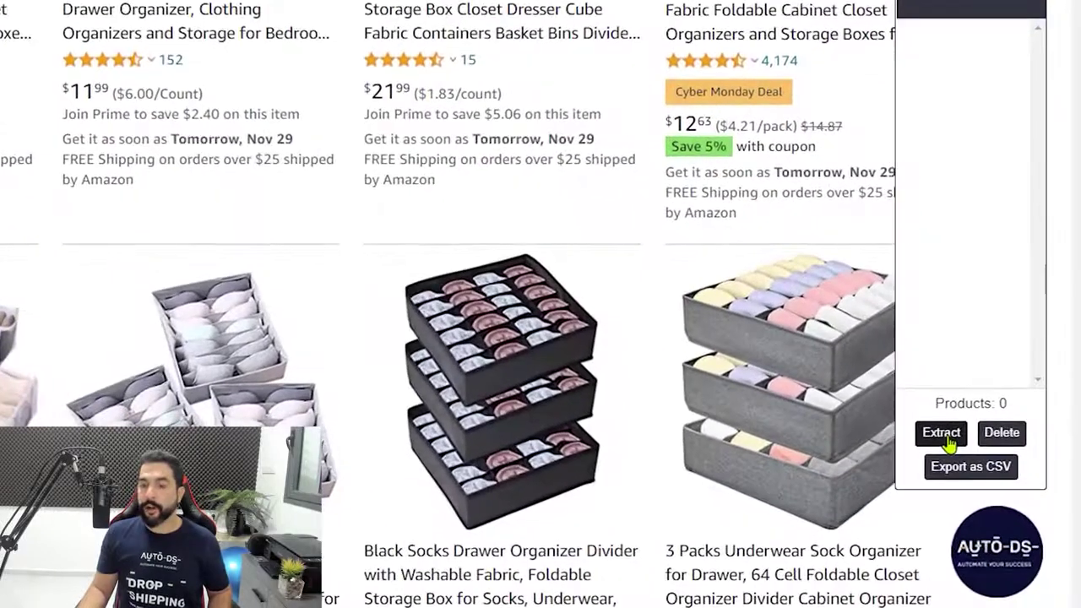
{"action": "left_click", "coordinate": [913, 434]}
{"action": "scroll", "coordinate": [579, 7], "scroll_direction": "down", "scroll_amount": 10}
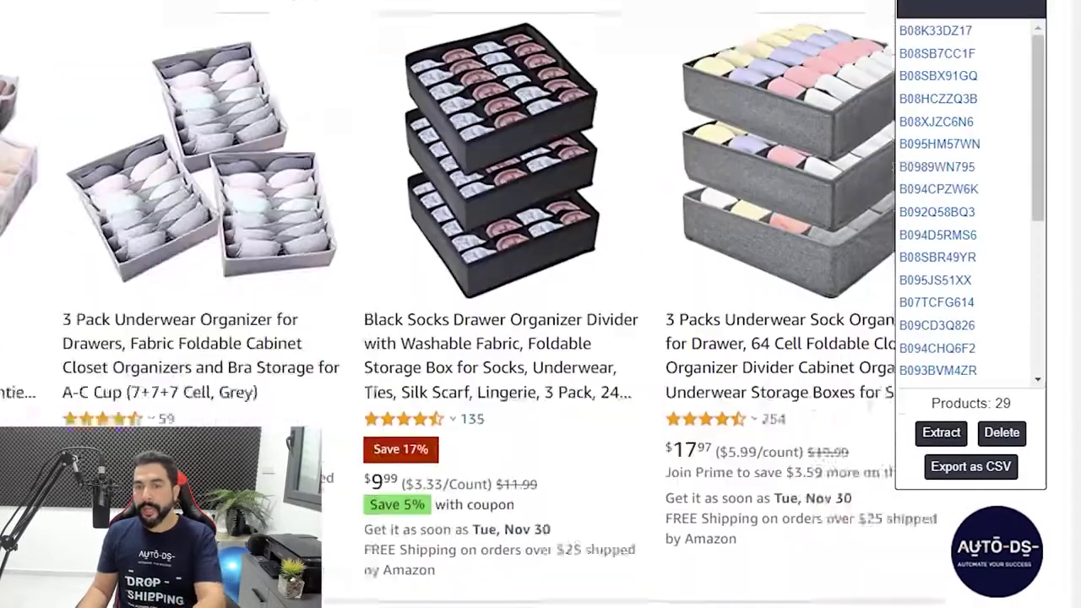
{"action": "scroll", "coordinate": [448, 304], "scroll_direction": "down", "scroll_amount": 15}
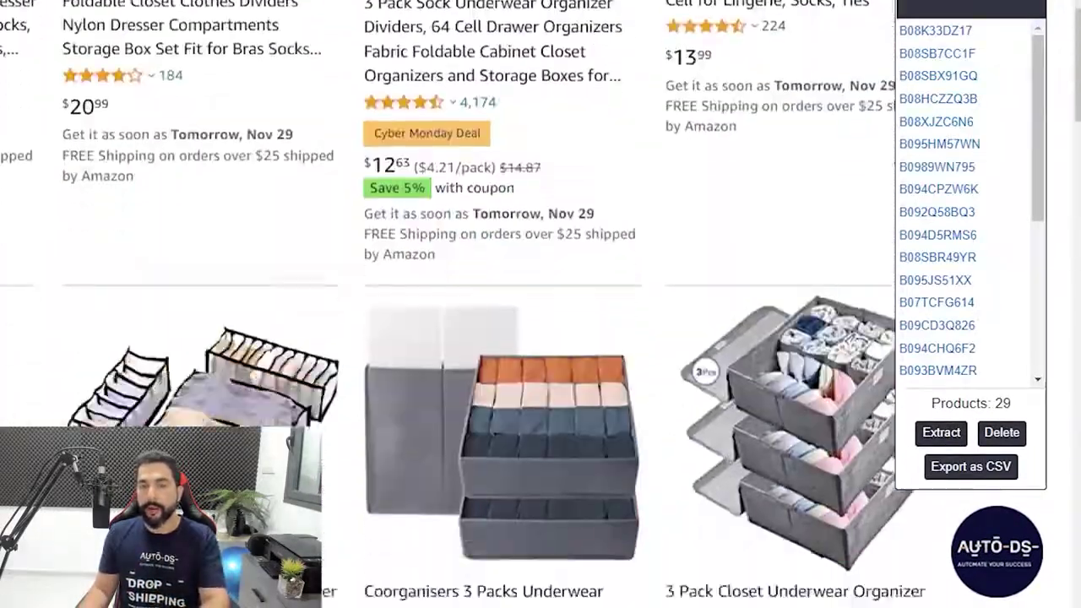
{"action": "scroll", "coordinate": [447, 304], "scroll_direction": "down", "scroll_amount": 15}
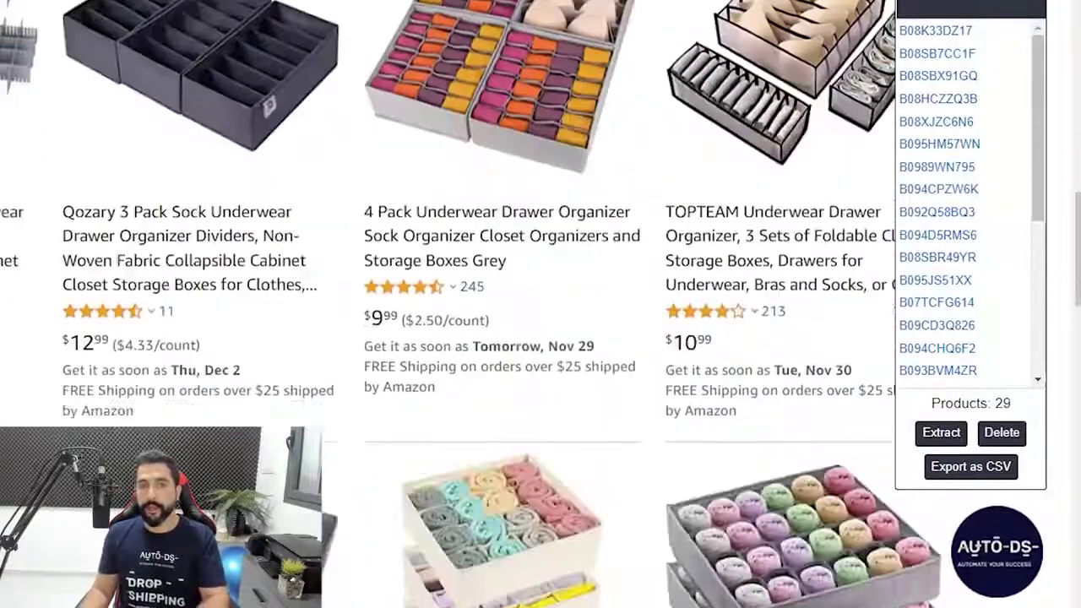
{"action": "scroll", "coordinate": [405, 34], "scroll_direction": "down", "scroll_amount": 4}
{"action": "scroll", "coordinate": [437, 46], "scroll_direction": "up", "scroll_amount": 1}
{"action": "scroll", "coordinate": [321, 148], "scroll_direction": "down", "scroll_amount": 4}
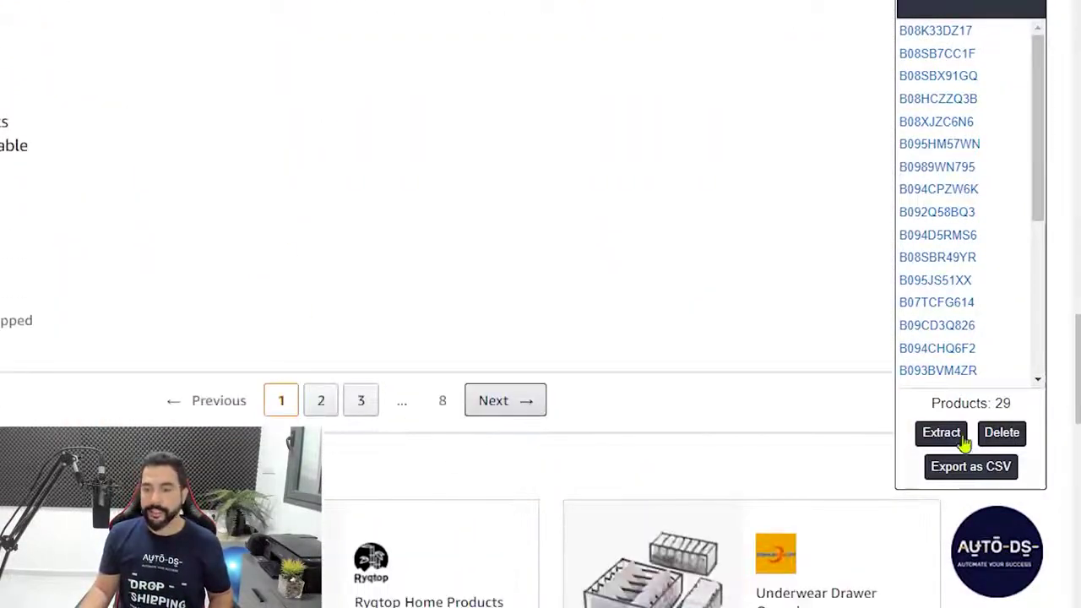
{"action": "scroll", "coordinate": [647, 316], "scroll_direction": "up", "scroll_amount": 4}
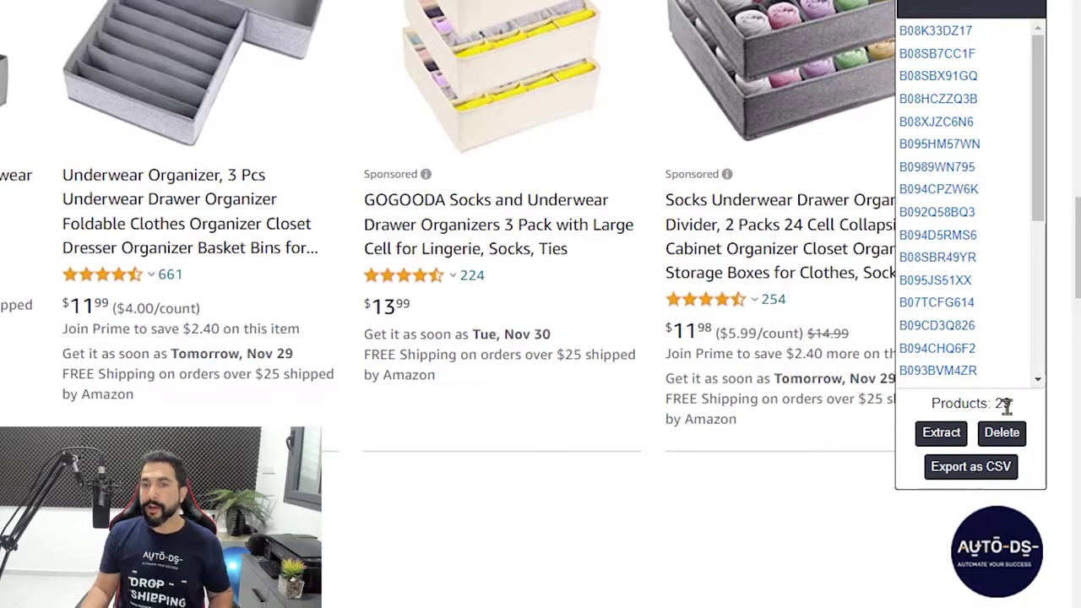
{"action": "left_click", "coordinate": [971, 470]}
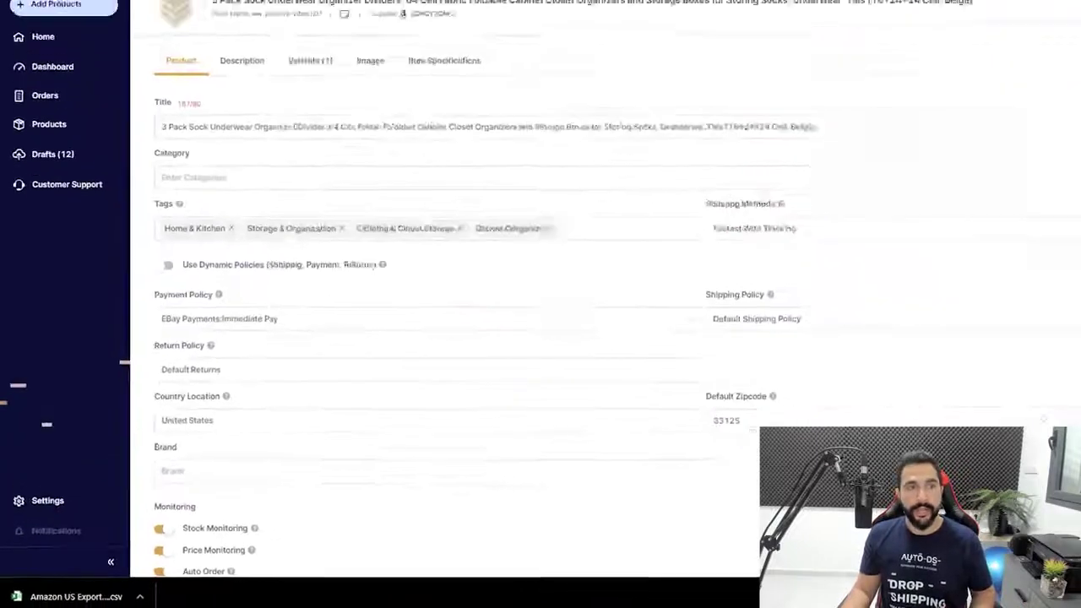
Step: Switch to AutoDS, start adding multiple products, and enter the sample IDs "asd sad", "asdsadsd" and "fasfsafsa" on separate lines
{"action": "left_click", "coordinate": [47, 96]}
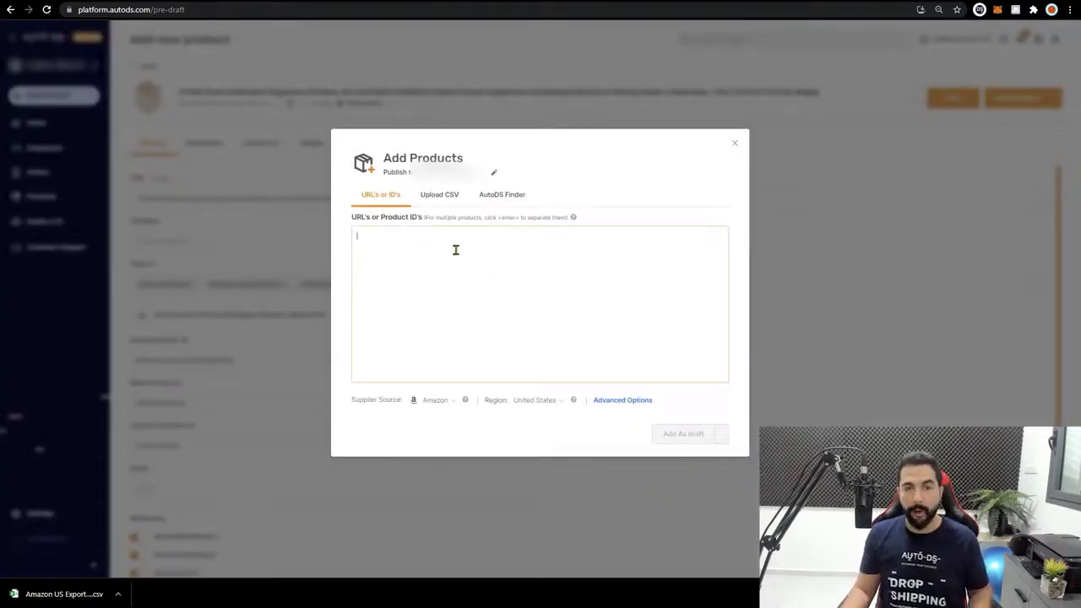
{"action": "type", "text": "asd sad"}
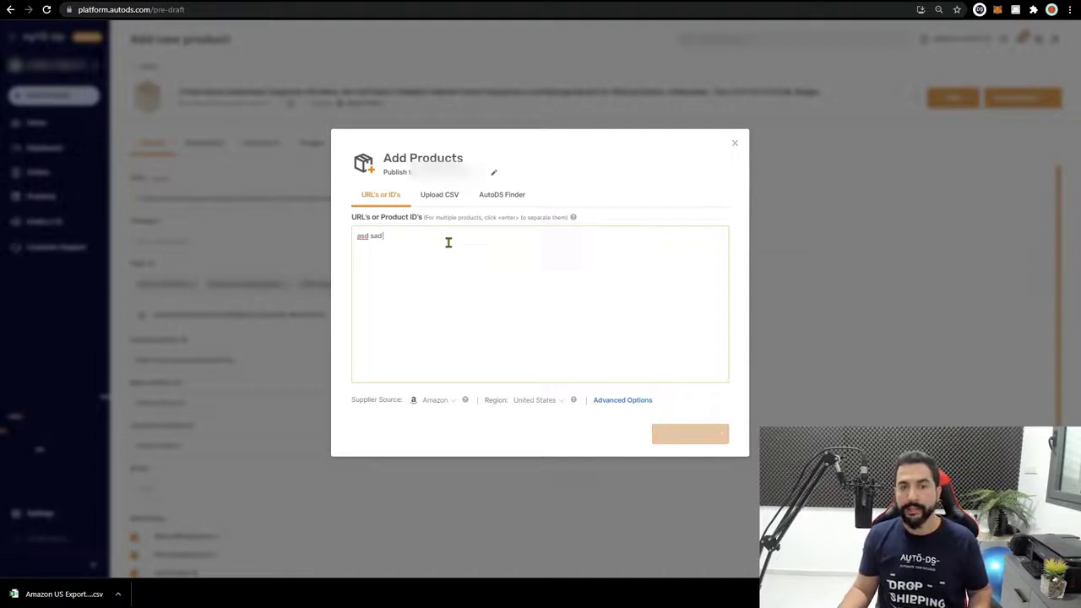
{"action": "key", "text": "Return"}
{"action": "type", "text": "asdsadsd "}
{"action": "type", "text": "fasfsafsa"}
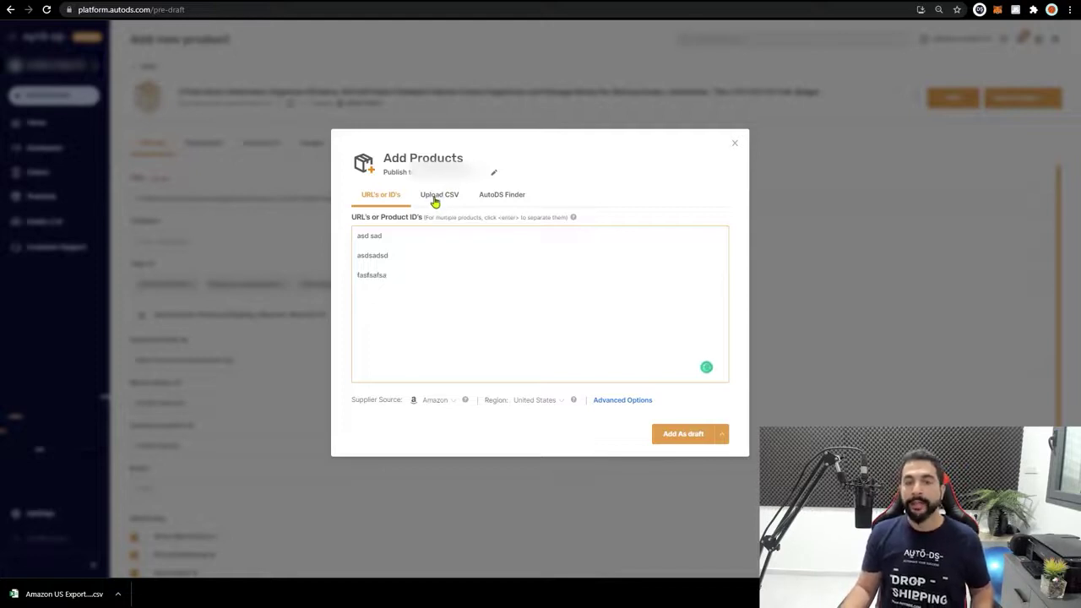
Step: Upload Amazon US Export (22).csv as the product list and close the Add Products dialog without adding drafts
{"action": "left_click", "coordinate": [439, 196]}
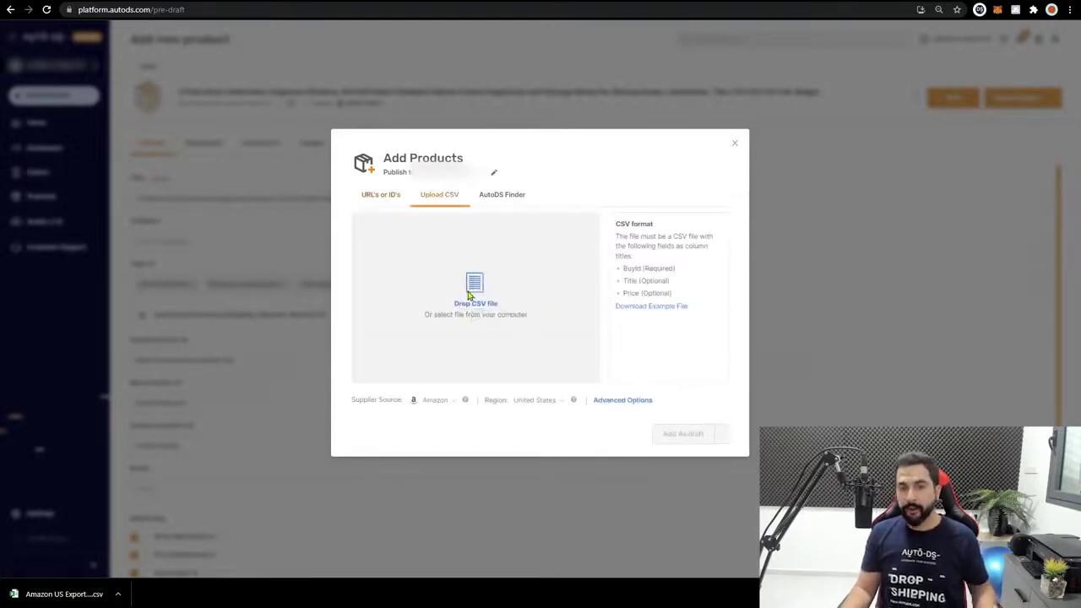
{"action": "left_click", "coordinate": [442, 234]}
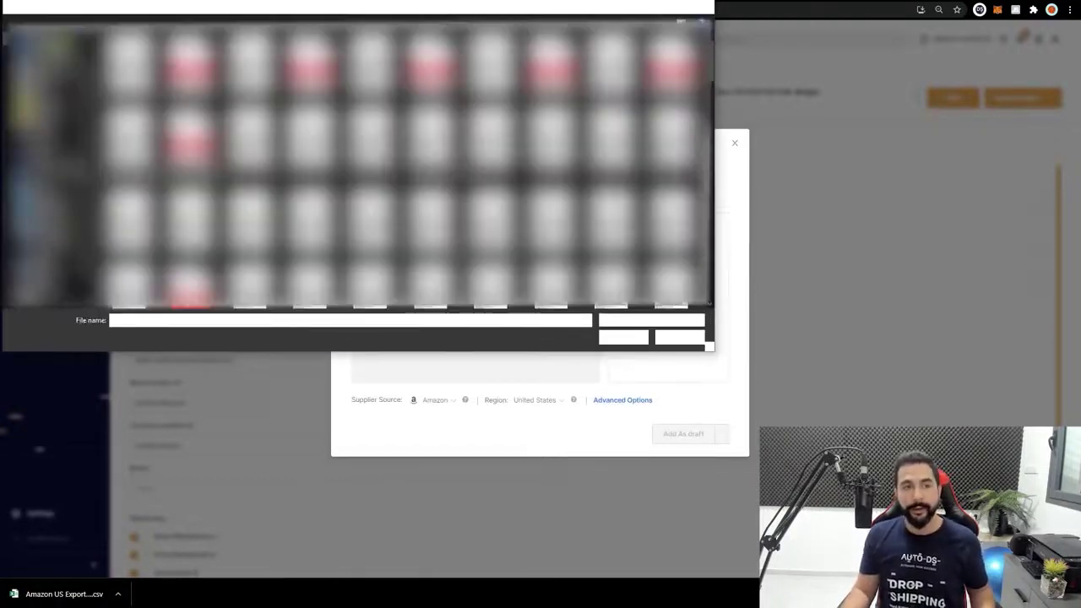
{"action": "left_click", "coordinate": [42, 51]}
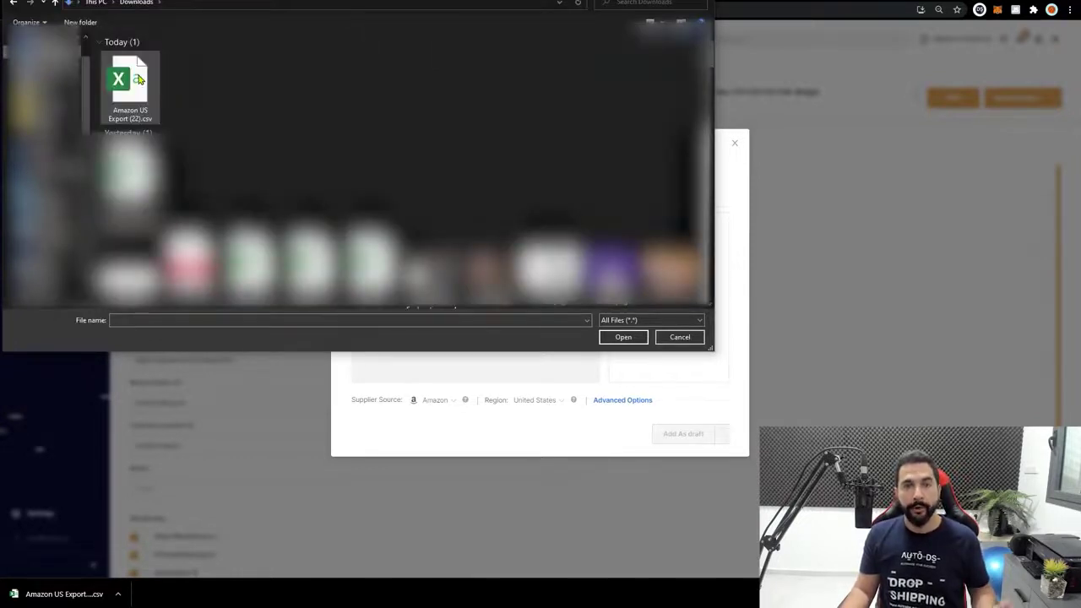
{"action": "double_click", "coordinate": [133, 85]}
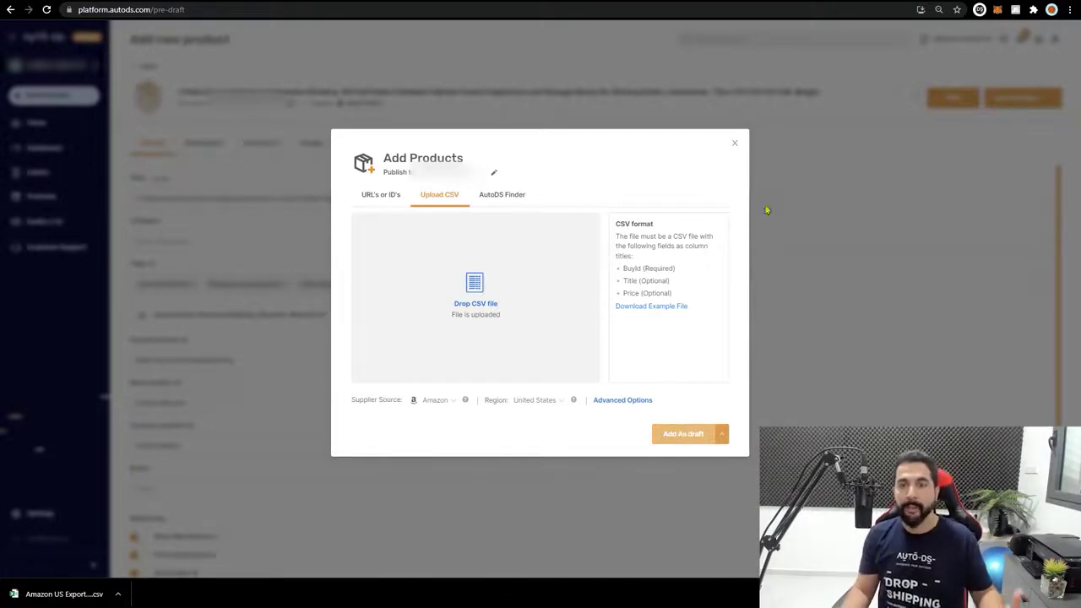
{"action": "left_click", "coordinate": [732, 146]}
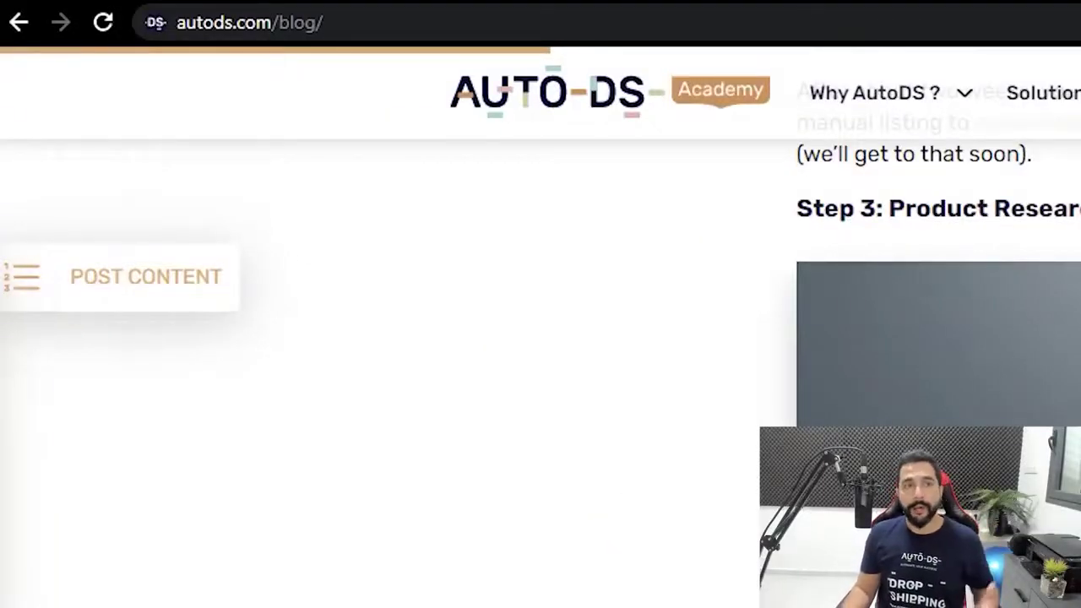
Step: Switch to the AutoDS blog article and change its web address to autods.com/youtube
{"action": "left_click", "coordinate": [375, 17]}
{"action": "left_click", "coordinate": [377, 17]}
{"action": "key", "text": "ctrl+shift+Left"}
{"action": "type", "text": "youtube"}
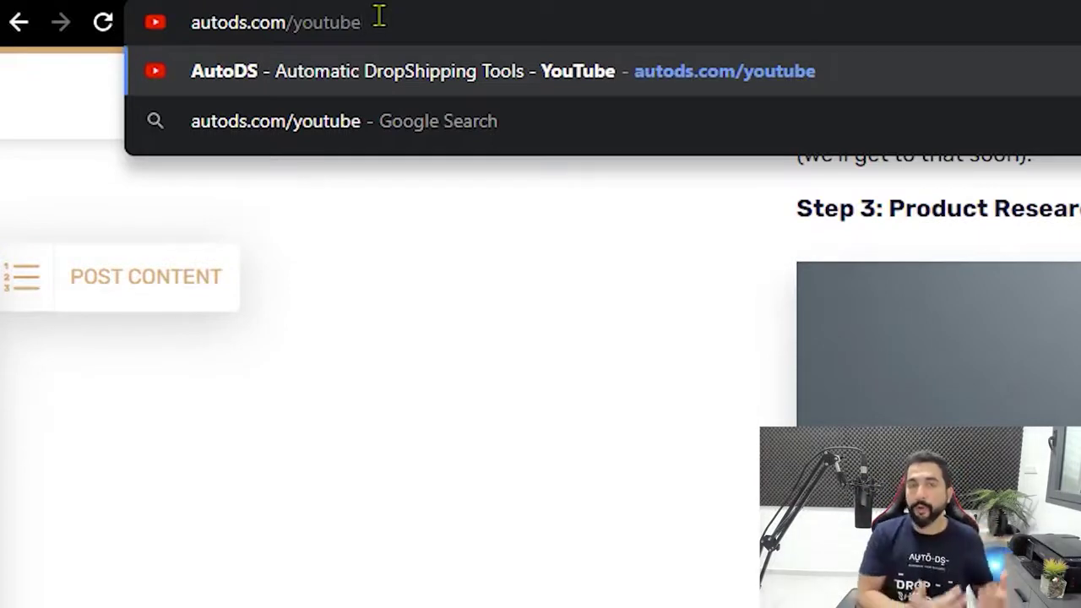
{"action": "key", "text": "Return"}
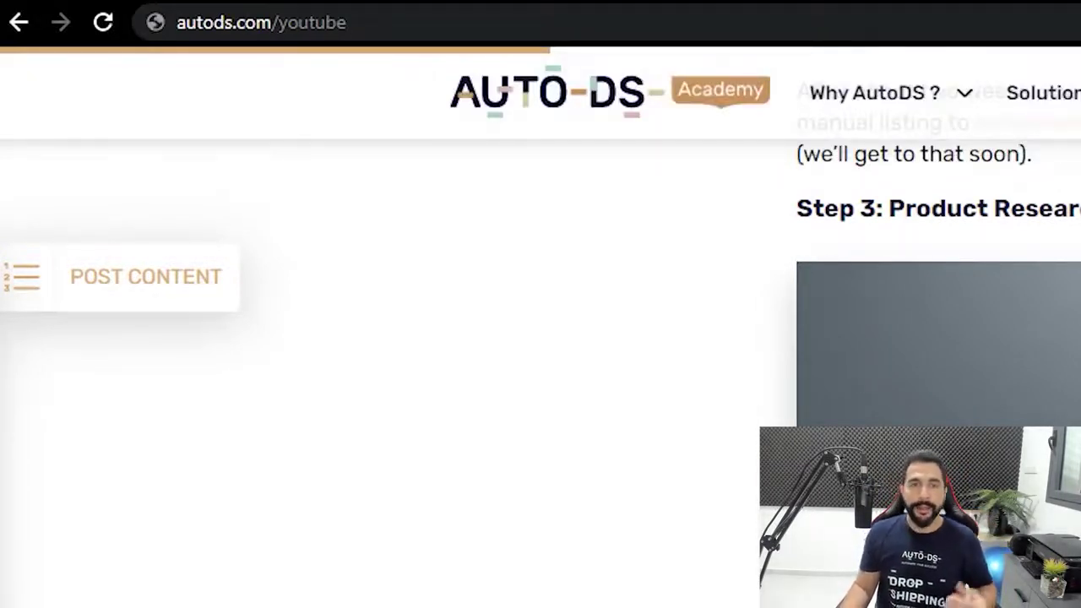
Step: Review the article's section on the most profitable eBay products, including its list of best-selling item categories
{"action": "scroll", "coordinate": [937, 279], "scroll_direction": "down", "scroll_amount": 3}
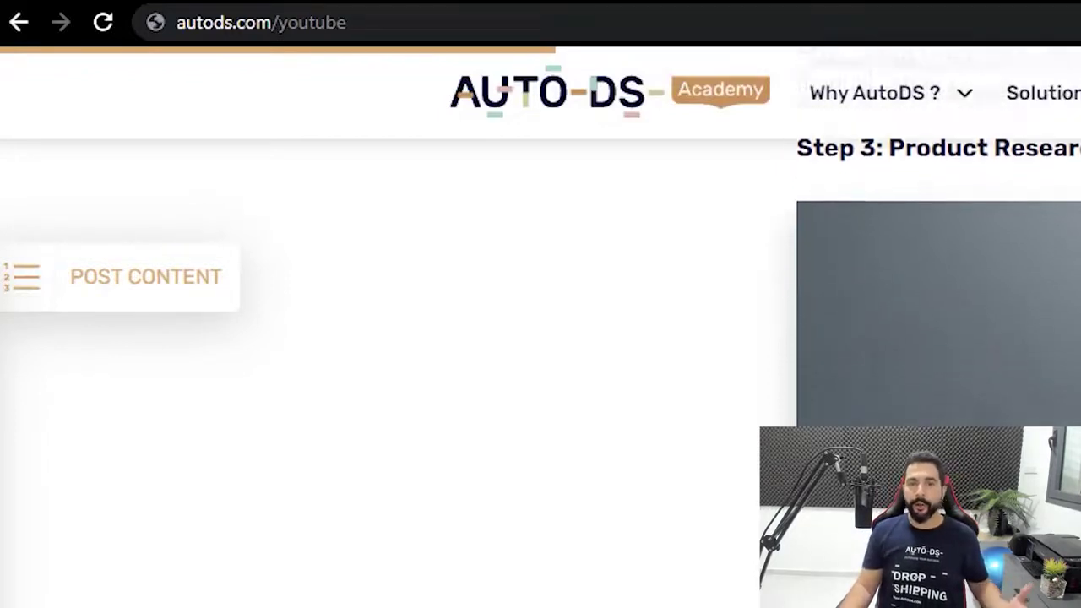
{"action": "scroll", "coordinate": [938, 279], "scroll_direction": "down", "scroll_amount": 1}
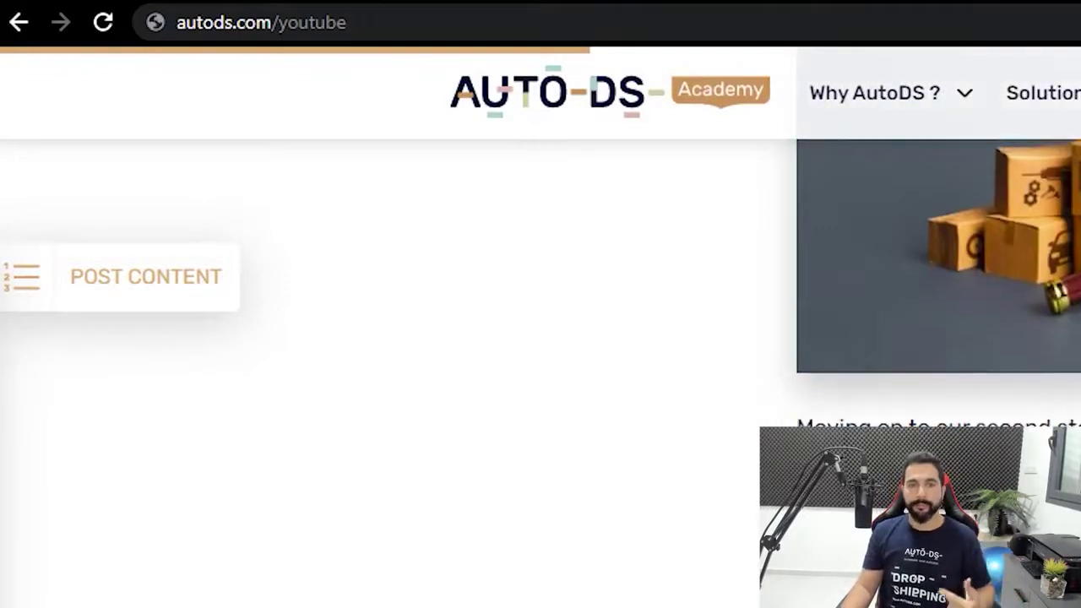
{"action": "scroll", "coordinate": [938, 278], "scroll_direction": "down", "scroll_amount": 2}
{"action": "scroll", "coordinate": [722, 213], "scroll_direction": "down", "scroll_amount": 3}
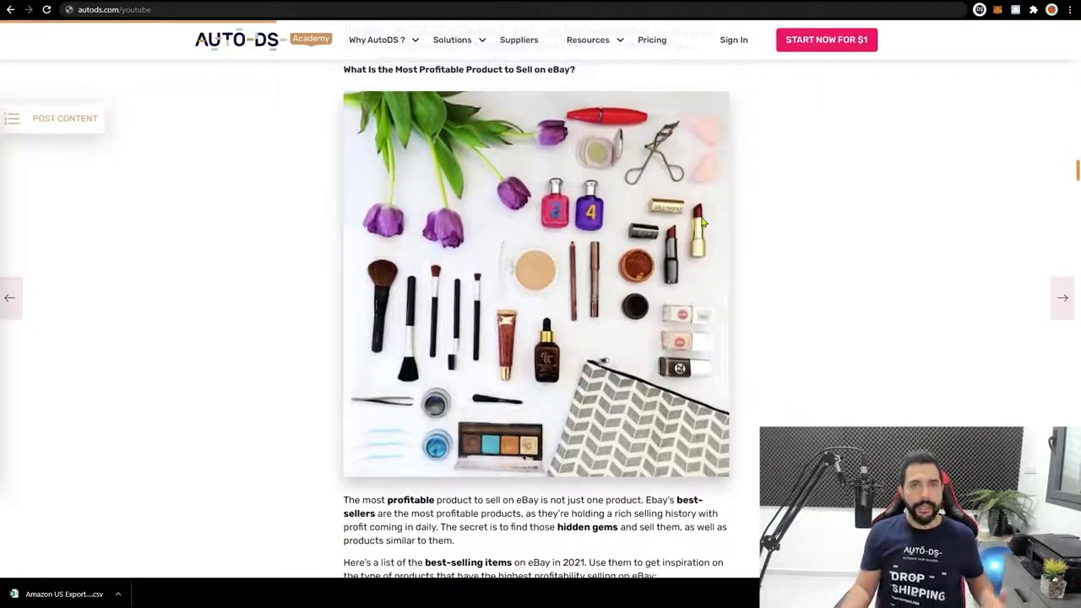
{"action": "scroll", "coordinate": [701, 221], "scroll_direction": "down", "scroll_amount": 3}
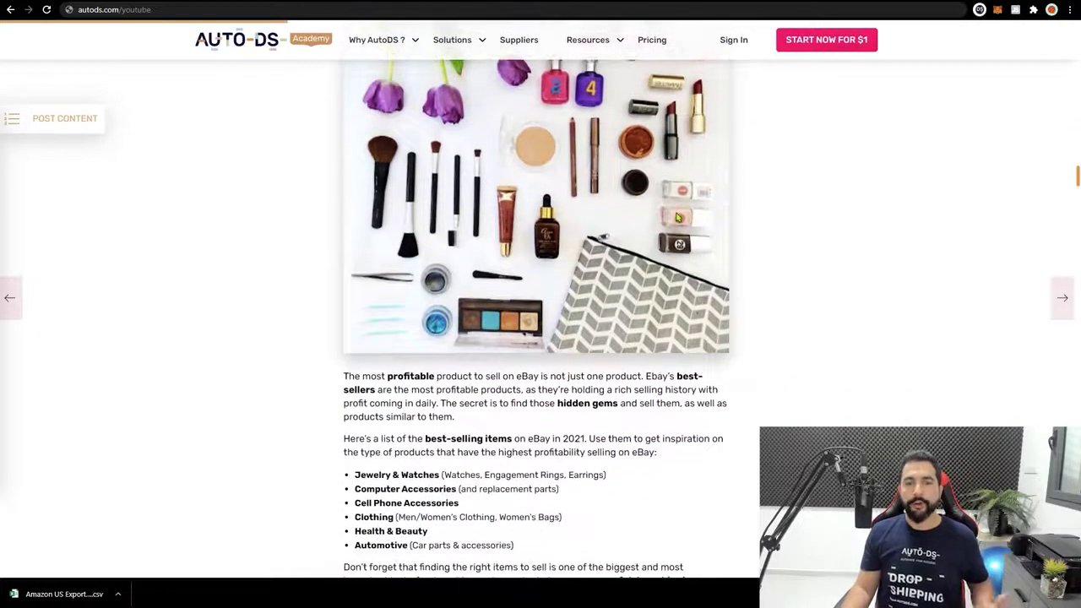
{"action": "scroll", "coordinate": [679, 228], "scroll_direction": "up", "scroll_amount": 1}
{"action": "scroll", "coordinate": [678, 241], "scroll_direction": "down", "scroll_amount": 2}
{"action": "scroll", "coordinate": [675, 250], "scroll_direction": "up", "scroll_amount": 1}
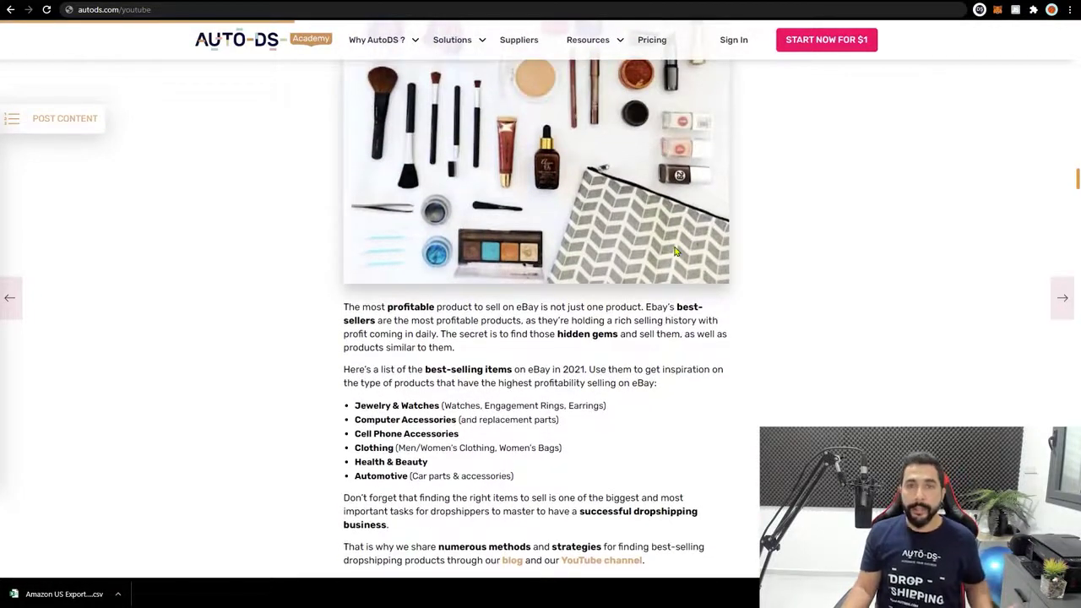
{"action": "scroll", "coordinate": [776, 272], "scroll_direction": "down", "scroll_amount": 3}
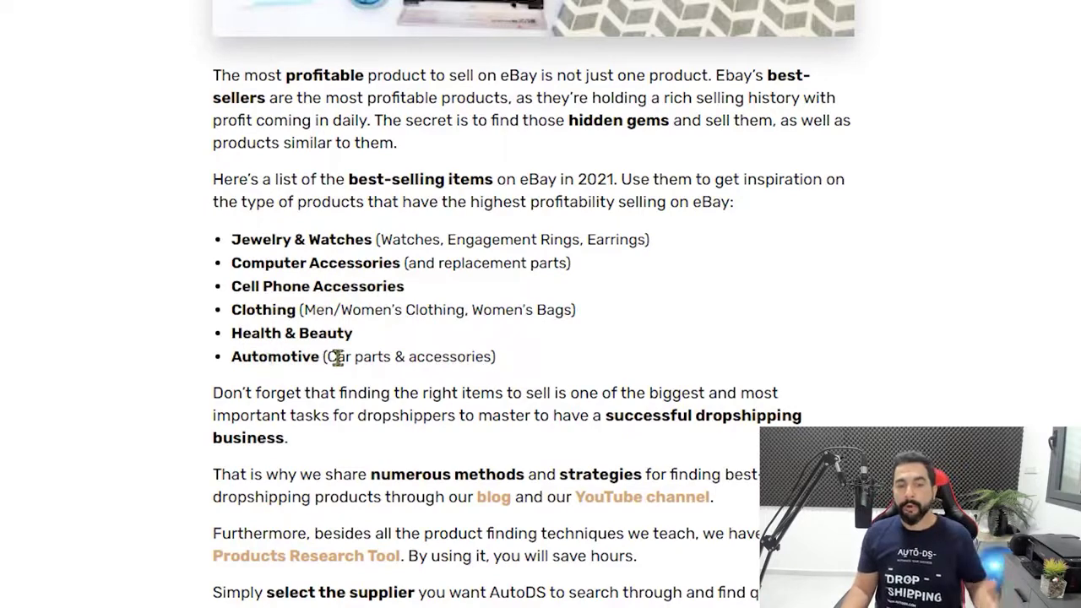
{"action": "scroll", "coordinate": [507, 337], "scroll_direction": "down", "scroll_amount": 2}
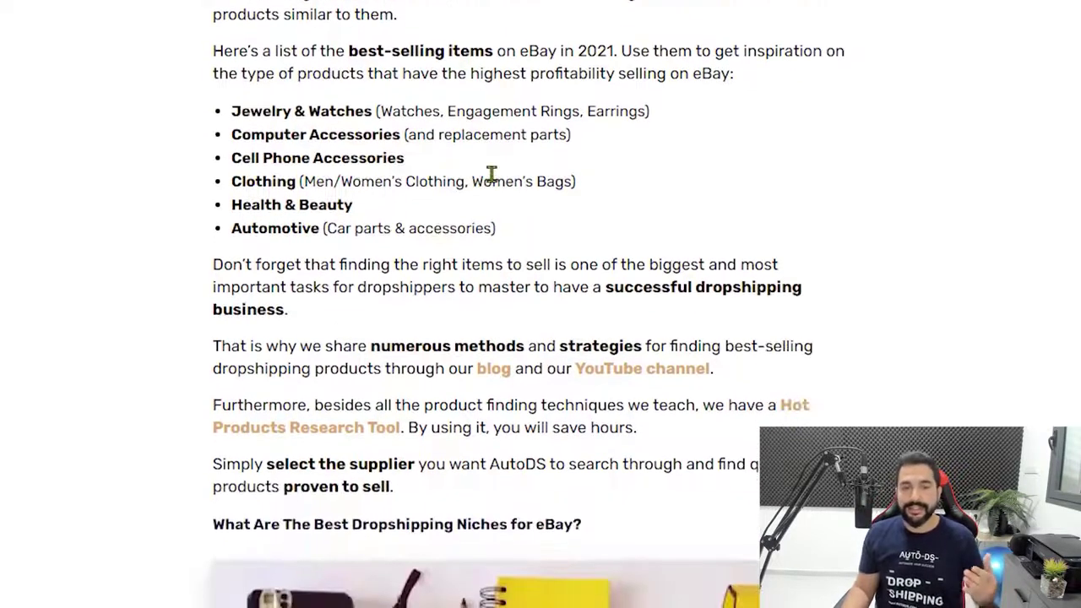
{"action": "double_click", "coordinate": [272, 230]}
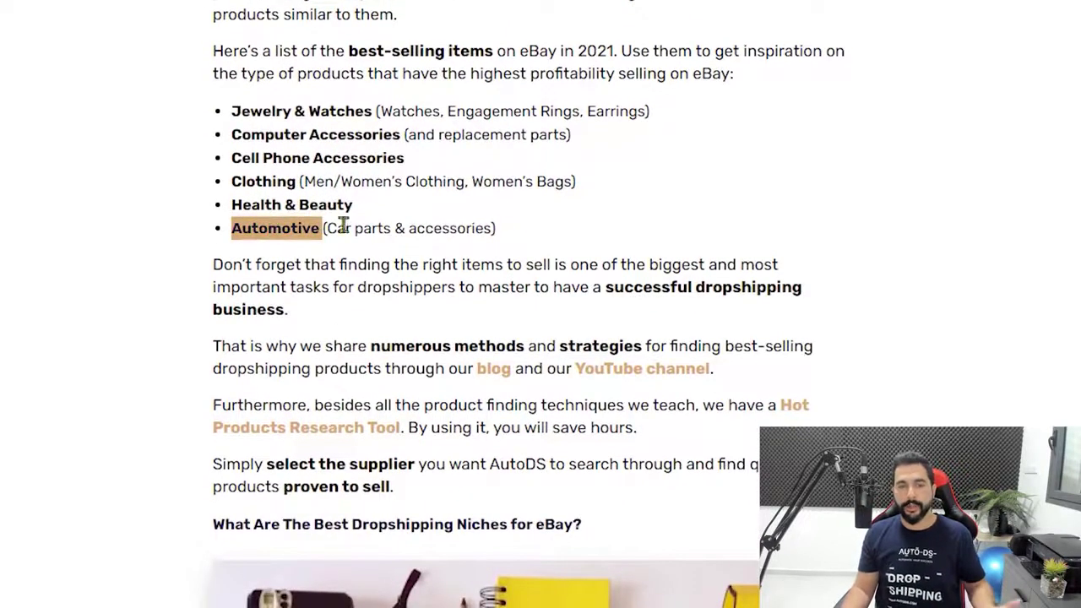
{"action": "left_click", "coordinate": [413, 230]}
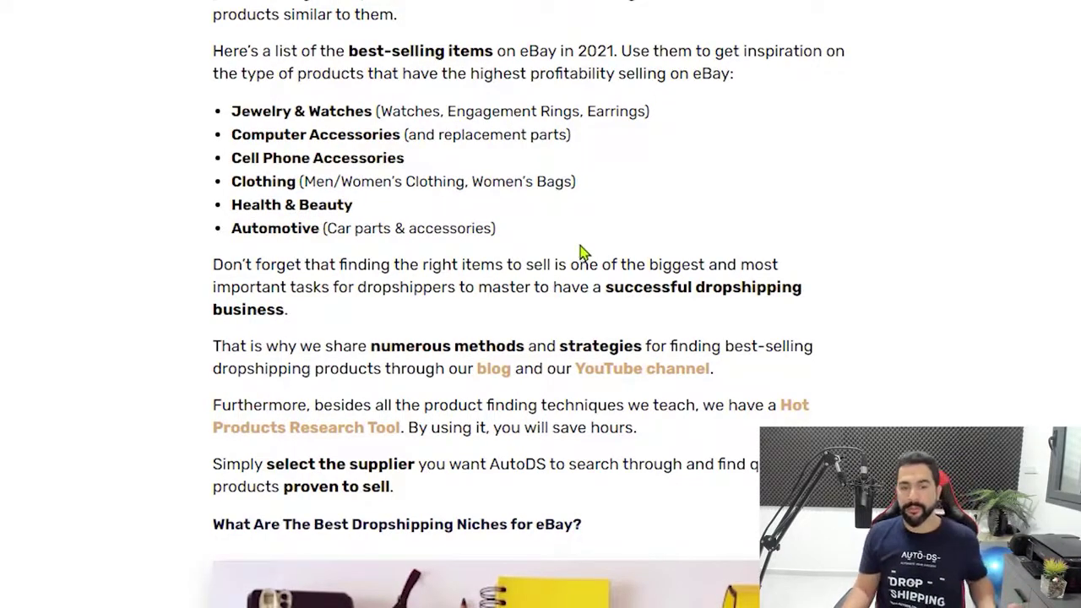
Step: Read the article's list of the best dropshipping niches for eBay
{"action": "scroll", "coordinate": [581, 251], "scroll_direction": "down", "scroll_amount": 1}
{"action": "scroll", "coordinate": [581, 252], "scroll_direction": "up", "scroll_amount": 2}
{"action": "scroll", "coordinate": [581, 252], "scroll_direction": "down", "scroll_amount": 4}
{"action": "scroll", "coordinate": [581, 251], "scroll_direction": "down", "scroll_amount": 10}
{"action": "scroll", "coordinate": [581, 252], "scroll_direction": "down", "scroll_amount": 2}
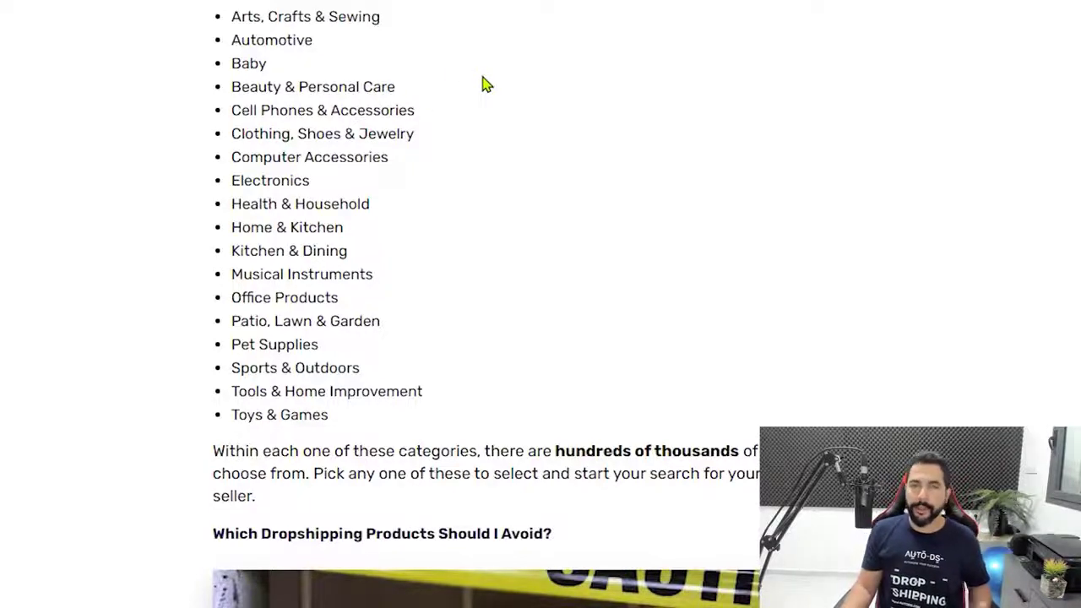
{"action": "scroll", "coordinate": [485, 84], "scroll_direction": "down", "scroll_amount": 3}
{"action": "scroll", "coordinate": [485, 84], "scroll_direction": "up", "scroll_amount": 4}
{"action": "scroll", "coordinate": [486, 85], "scroll_direction": "down", "scroll_amount": 4}
Step: Read the article's list of product types to avoid selling in a dropshipping store
{"action": "scroll", "coordinate": [485, 84], "scroll_direction": "down", "scroll_amount": 5}
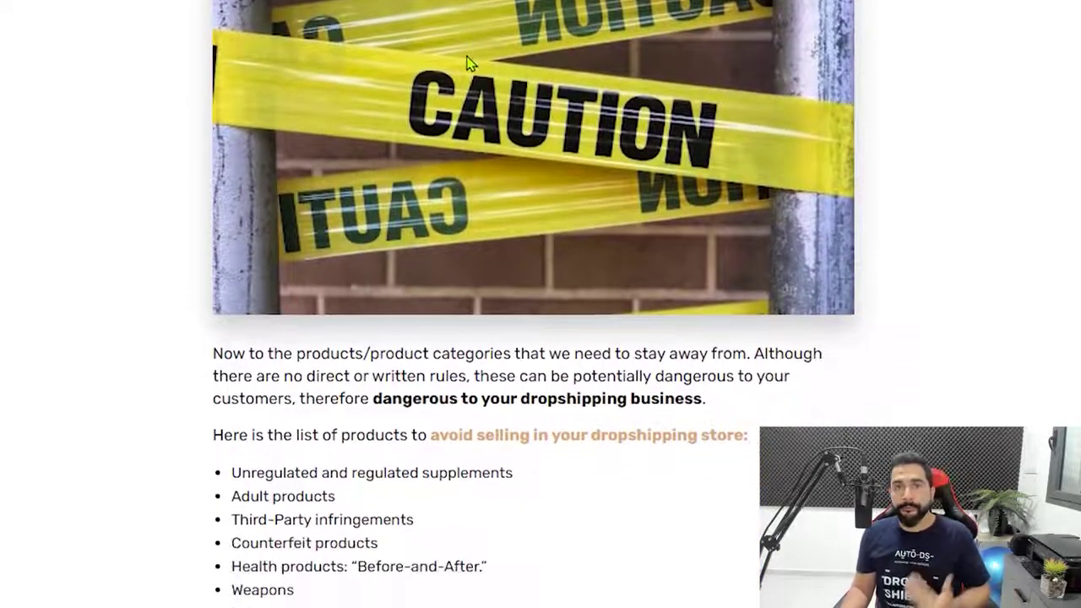
{"action": "scroll", "coordinate": [467, 61], "scroll_direction": "down", "scroll_amount": 2}
{"action": "scroll", "coordinate": [470, 68], "scroll_direction": "up", "scroll_amount": 1}
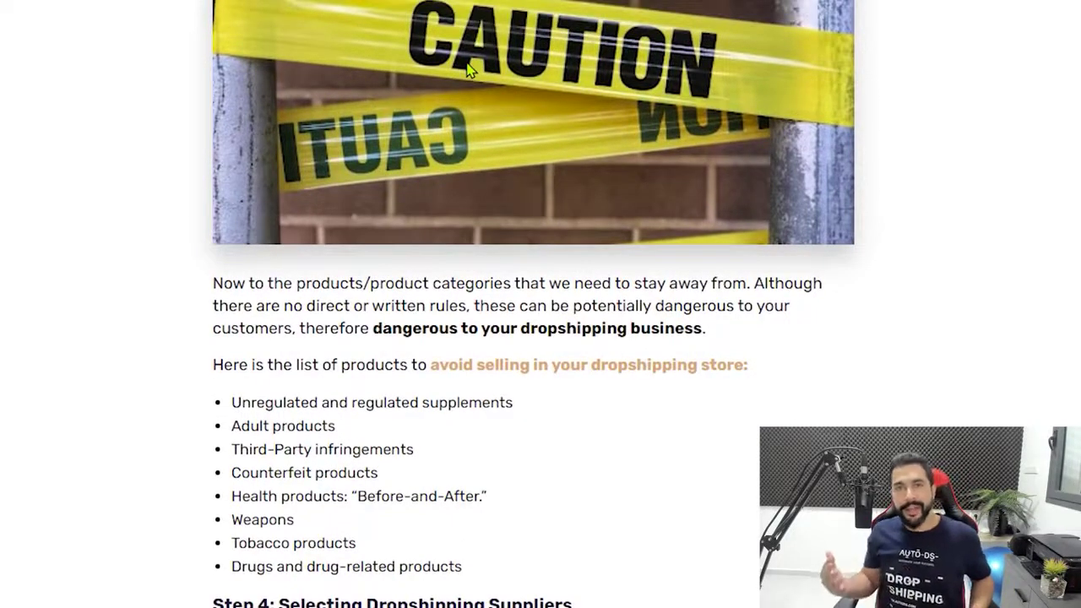
{"action": "scroll", "coordinate": [175, 314], "scroll_direction": "down", "scroll_amount": 1}
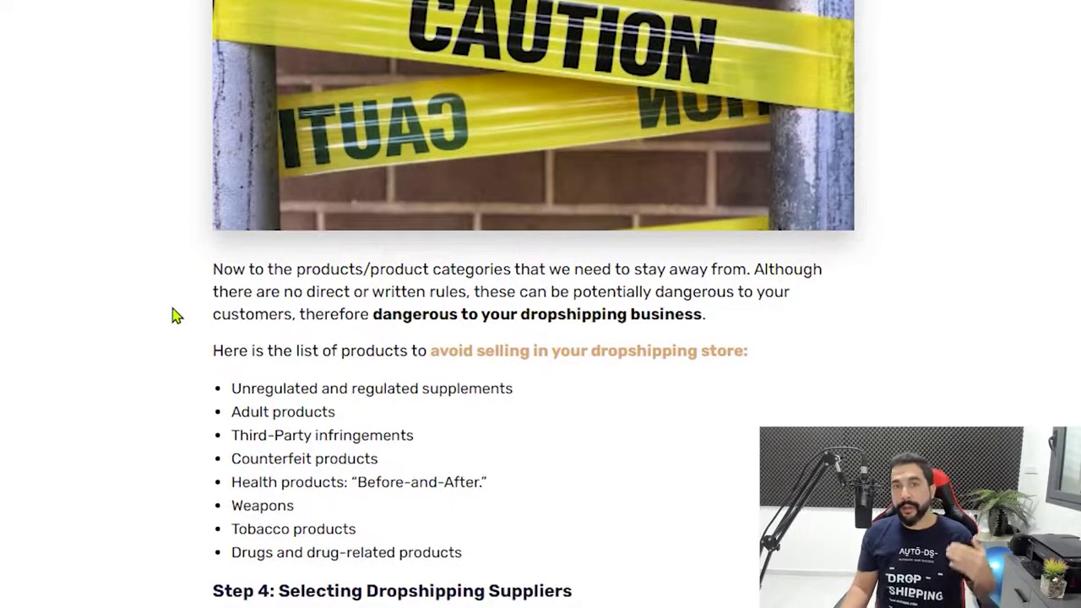
Step: Open the linked guide on products to avoid selling and read its explanation of eBay VeRO
{"action": "left_click", "coordinate": [447, 350]}
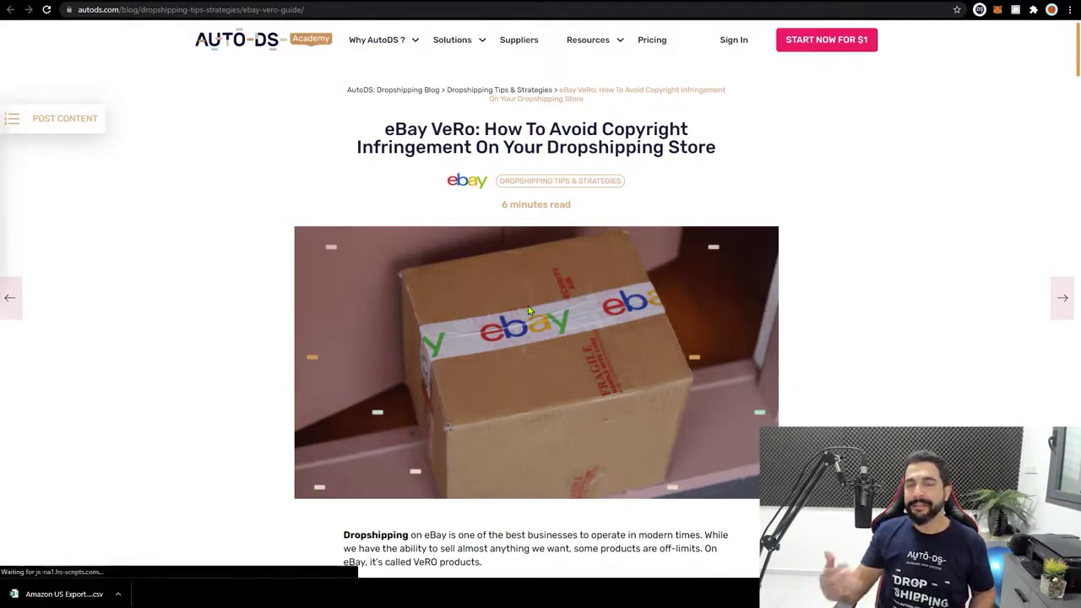
{"action": "scroll", "coordinate": [528, 308], "scroll_direction": "down", "scroll_amount": 5}
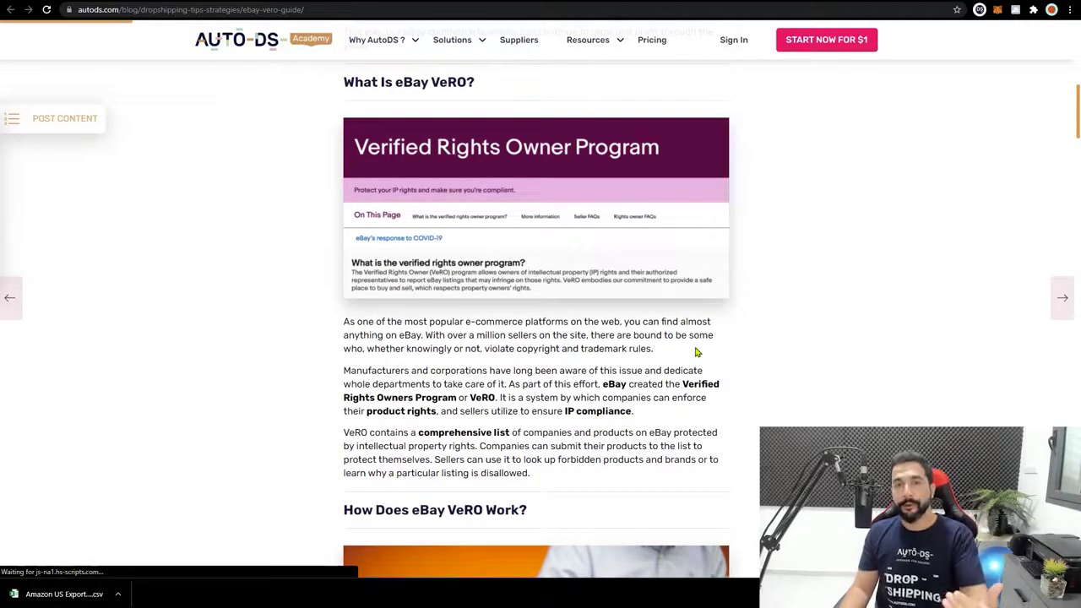
{"action": "scroll", "coordinate": [697, 353], "scroll_direction": "down", "scroll_amount": 2}
{"action": "scroll", "coordinate": [767, 333], "scroll_direction": "down", "scroll_amount": 1}
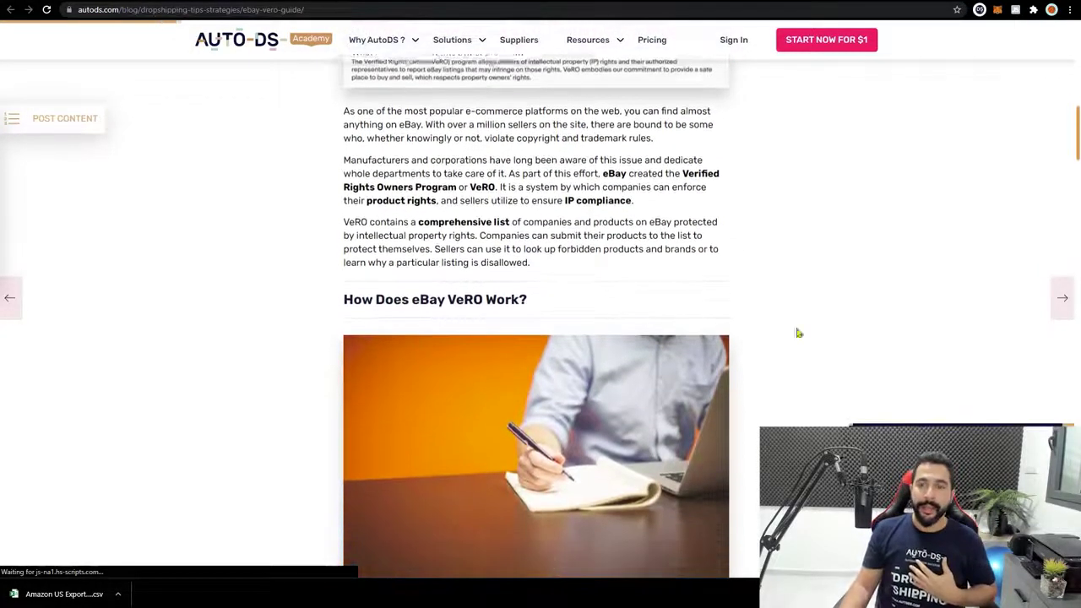